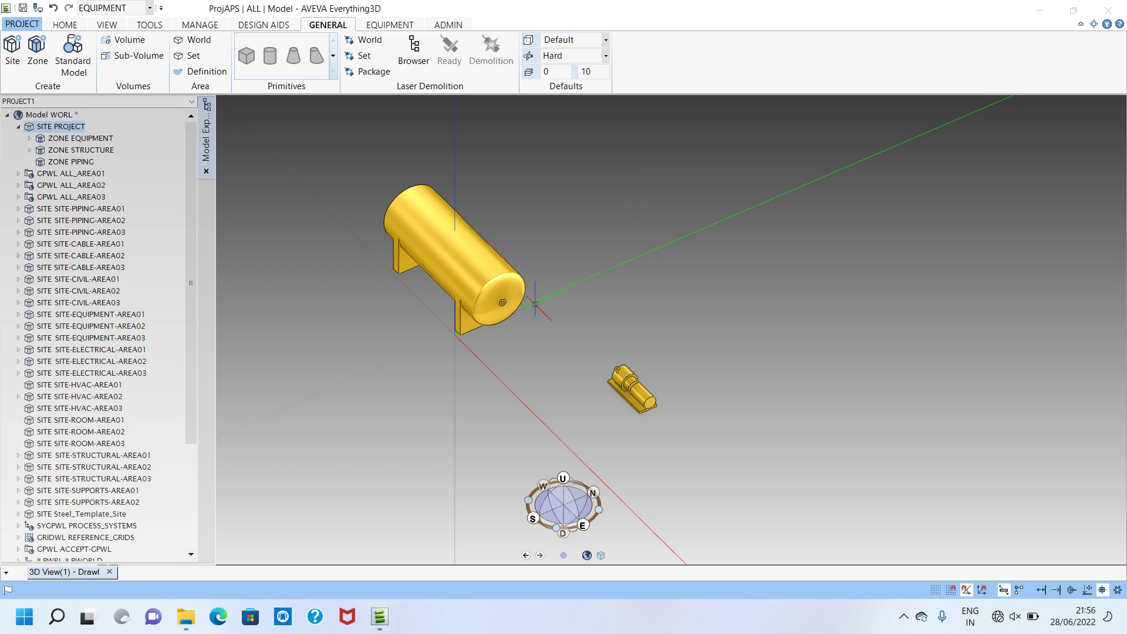
Examine the existing horizontal vessel and pump from the front, above and at an angle
{"action": "scroll", "coordinate": [481, 246], "scroll_direction": "down", "scroll_amount": 2}
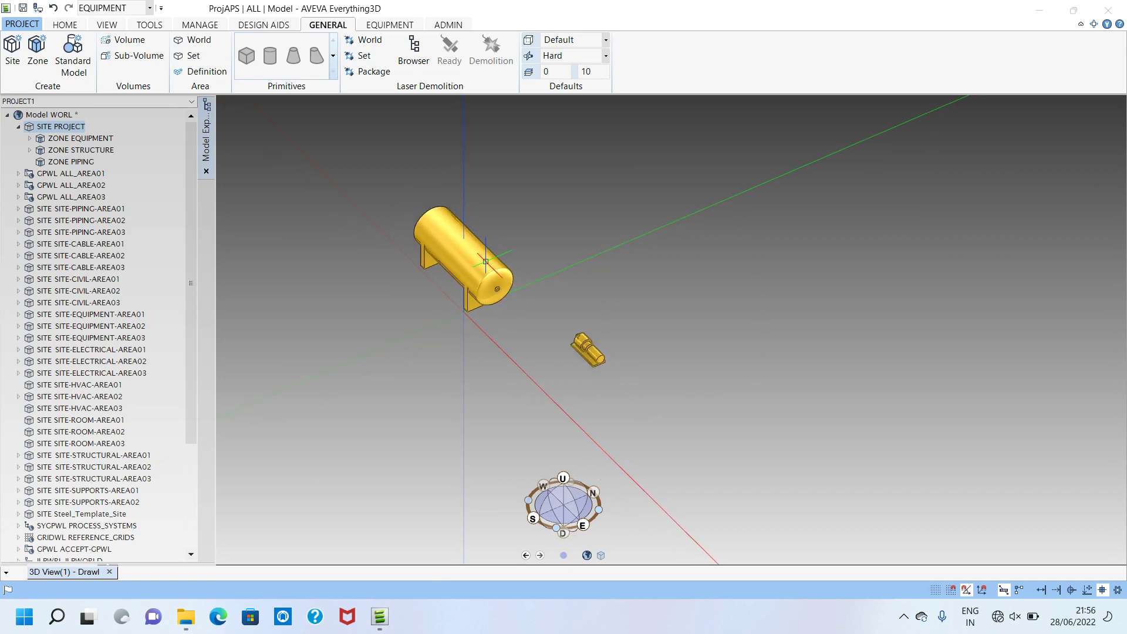
{"action": "middle_click_drag", "start_coordinate": [536, 195], "coordinate": [556, 176]}
{"action": "scroll", "coordinate": [481, 271], "scroll_direction": "up", "scroll_amount": 3}
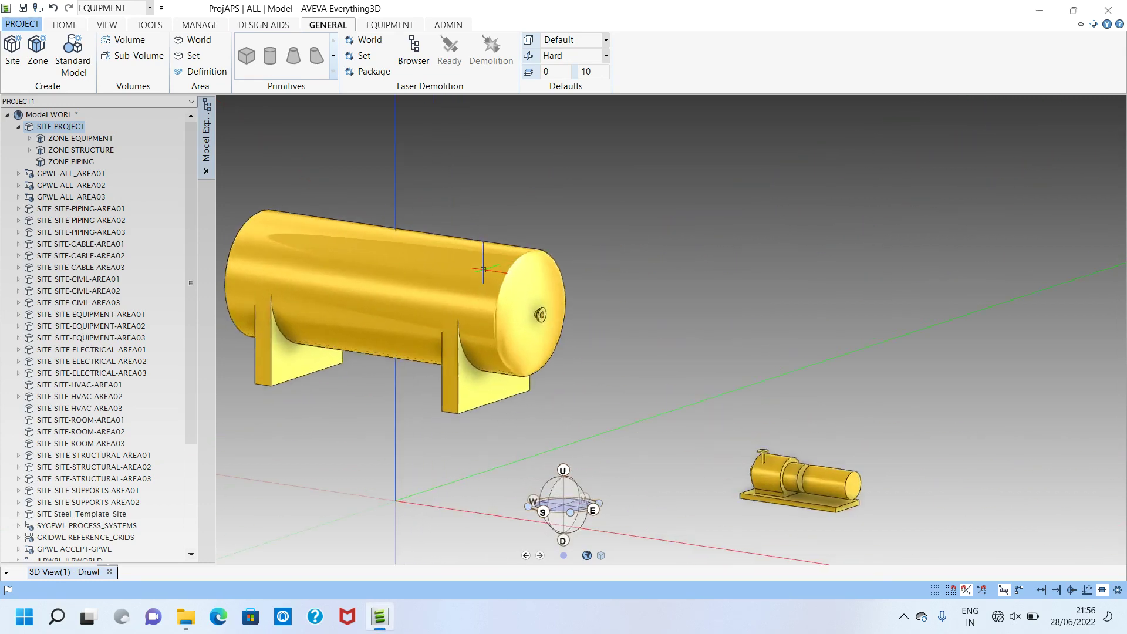
{"action": "middle_click_drag", "start_coordinate": [484, 264], "coordinate": [487, 292]}
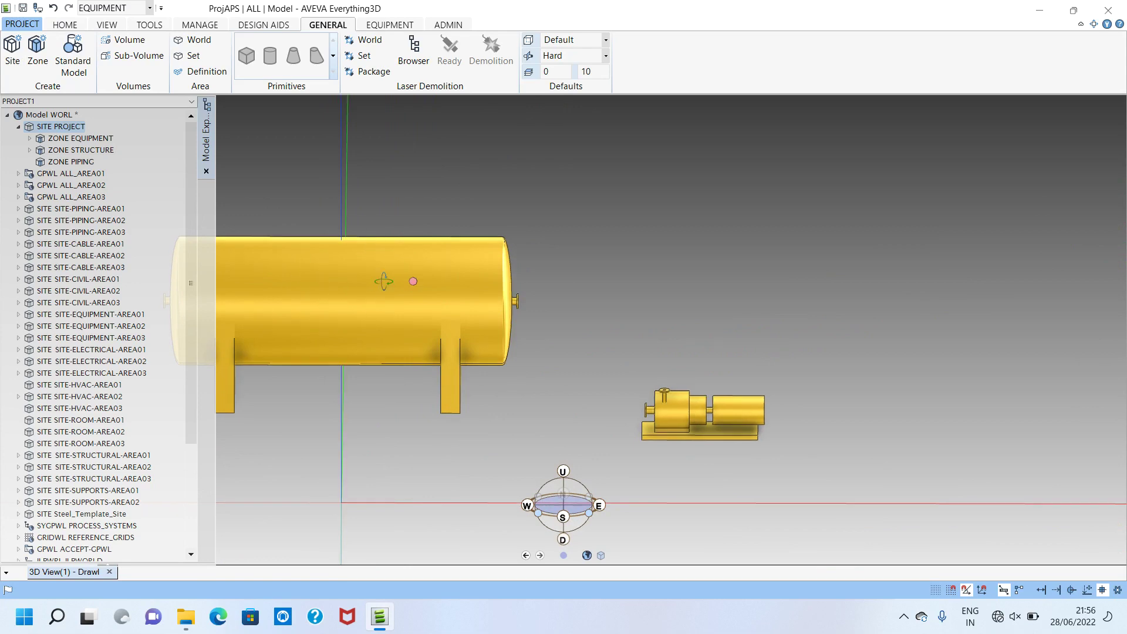
{"action": "middle_click_drag", "start_coordinate": [385, 277], "coordinate": [550, 268]}
{"action": "scroll", "coordinate": [461, 286], "scroll_direction": "down", "scroll_amount": 5}
{"action": "middle_click_drag", "start_coordinate": [499, 191], "coordinate": [792, 191]}
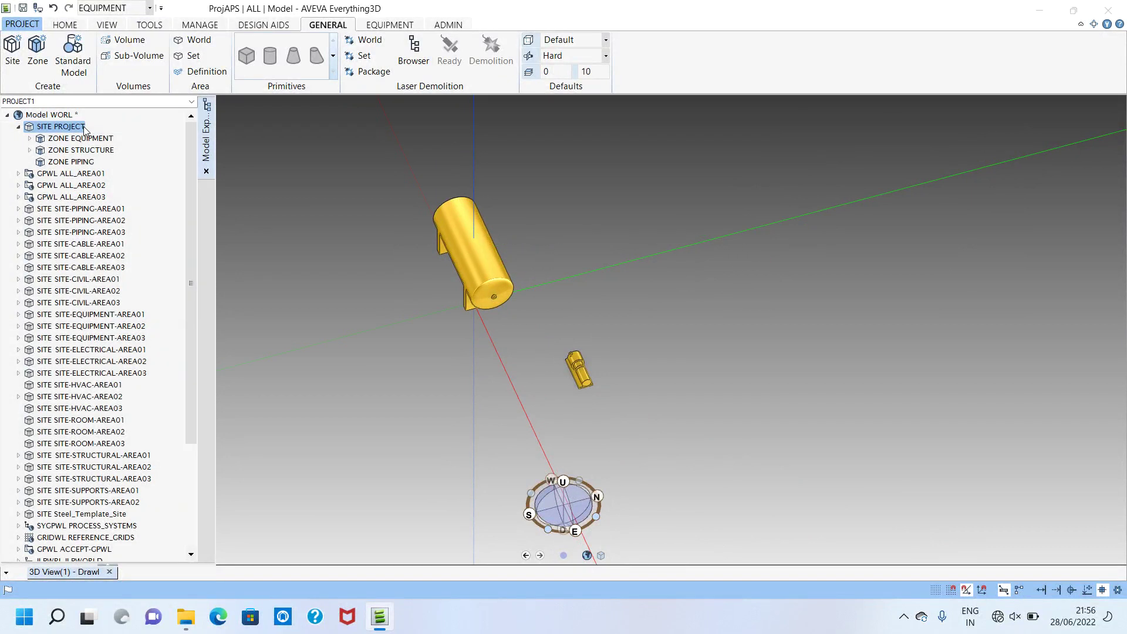
{"action": "left_click", "coordinate": [76, 209]}
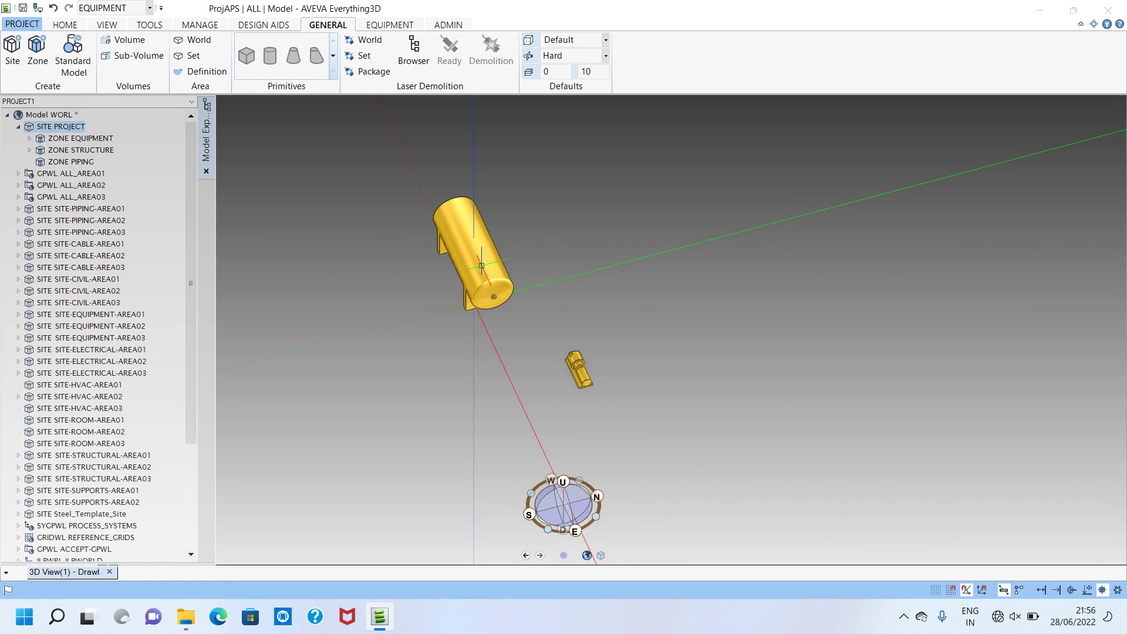
{"action": "scroll", "coordinate": [540, 193], "scroll_direction": "up", "scroll_amount": 5}
{"action": "middle_click_drag", "start_coordinate": [540, 193], "coordinate": [531, 156]}
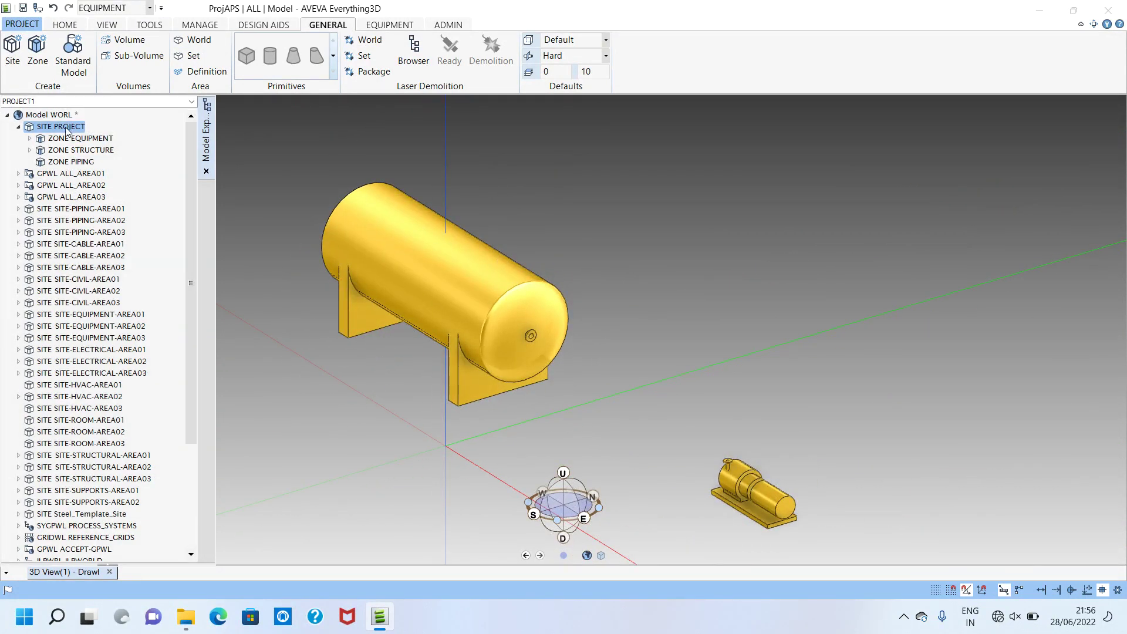
Create a zone named CIVIL under the PROJECT1 site
{"action": "left_click", "coordinate": [37, 51]}
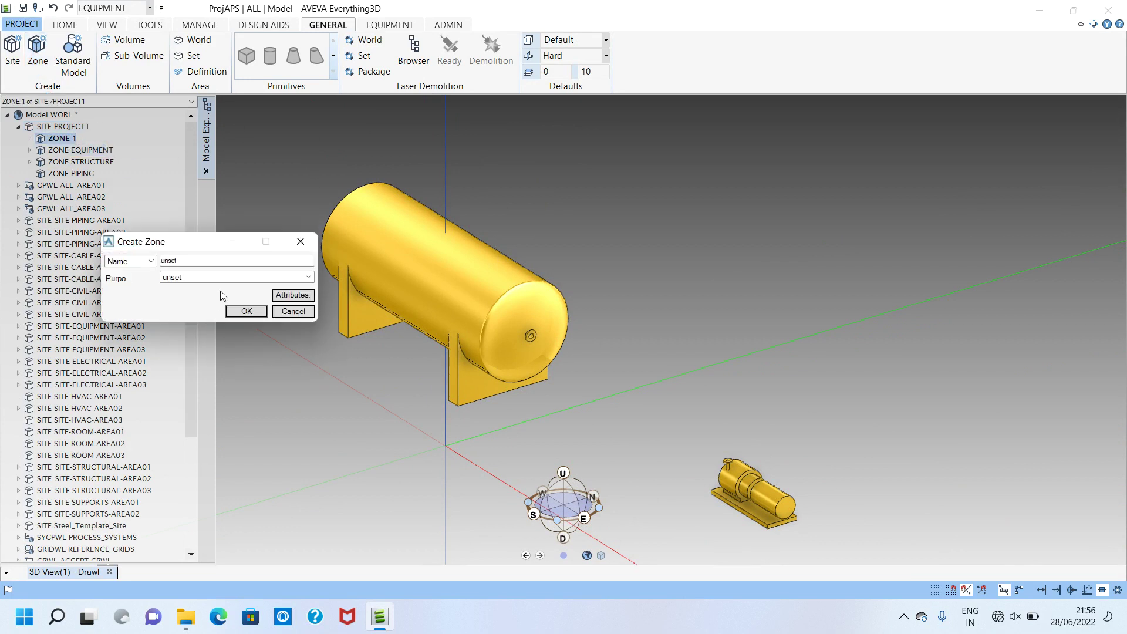
{"action": "left_click", "coordinate": [201, 260]}
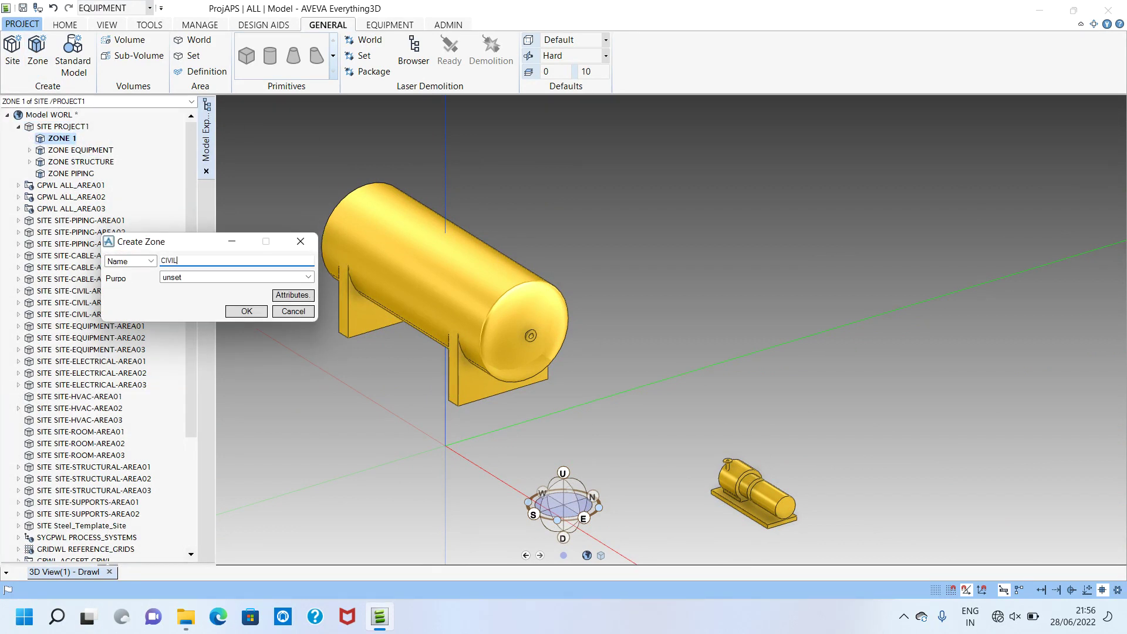
{"action": "left_click", "coordinate": [252, 315]}
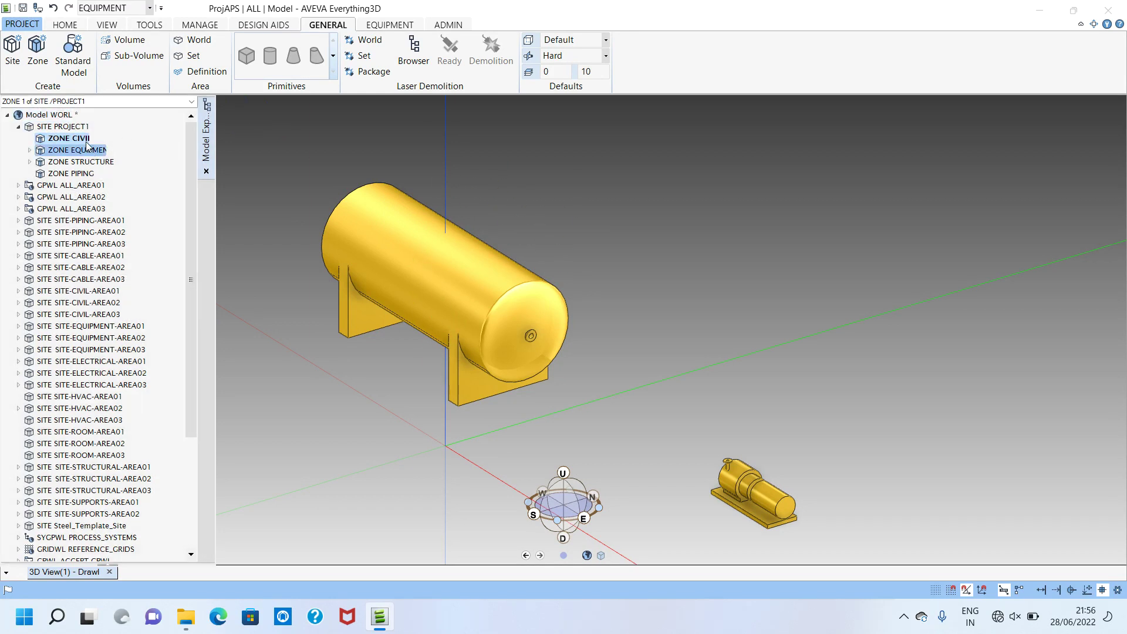
Create an equipment element named FLOOR in the CIVIL zone at East 0, North 0, Up 0 mm
{"action": "left_click", "coordinate": [364, 25]}
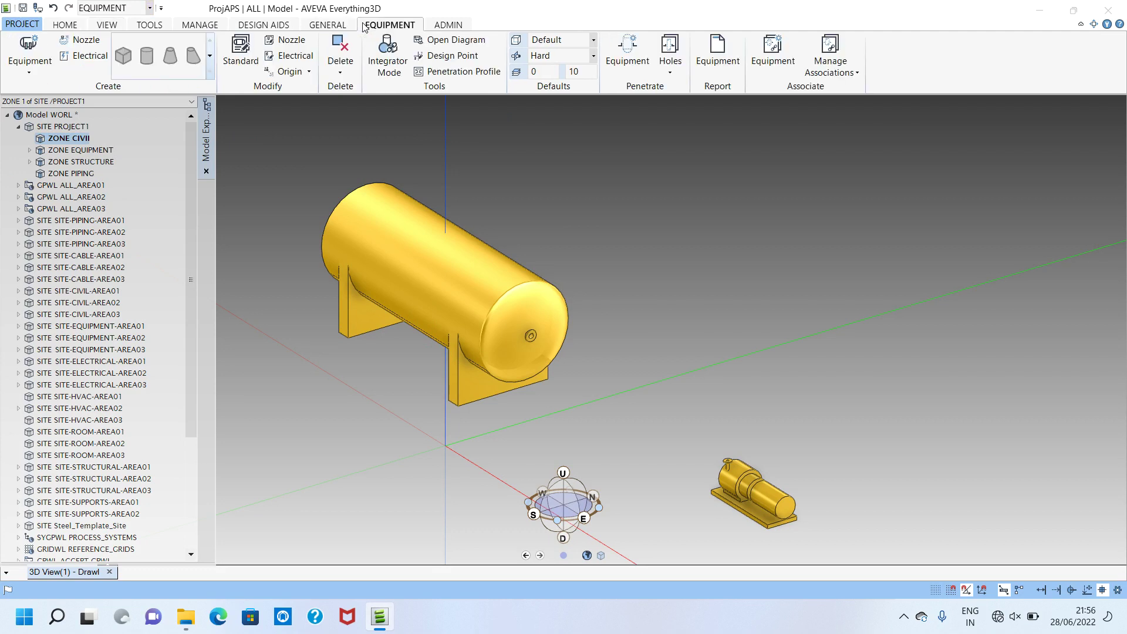
{"action": "left_click", "coordinate": [30, 67]}
{"action": "left_click", "coordinate": [45, 89]}
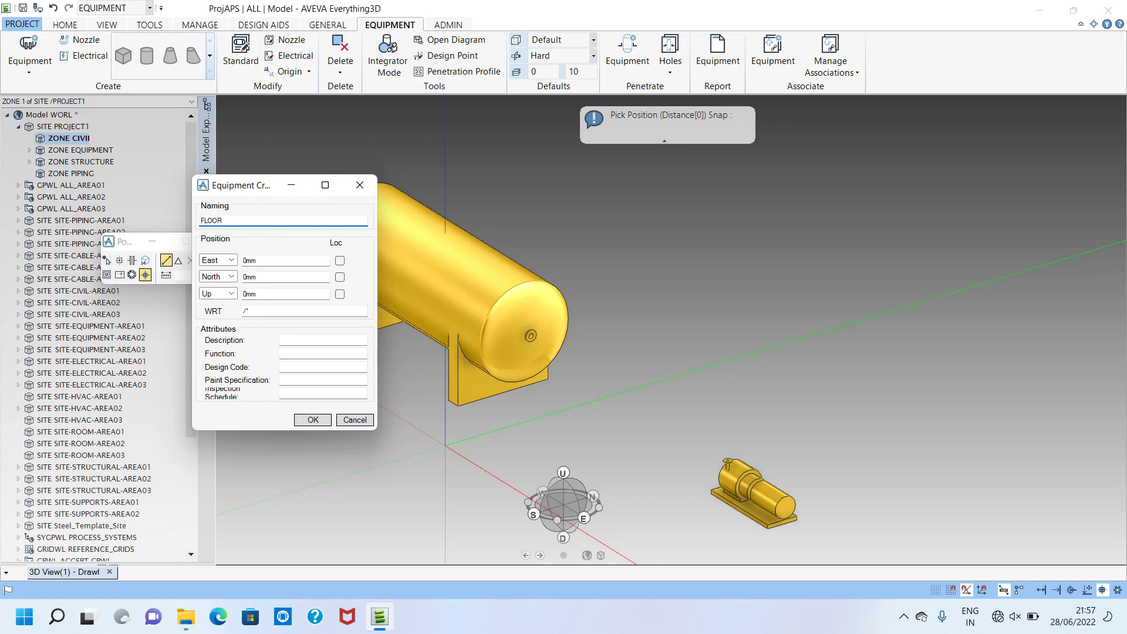
{"action": "key", "text": "Tab"}
{"action": "left_click", "coordinate": [308, 422]}
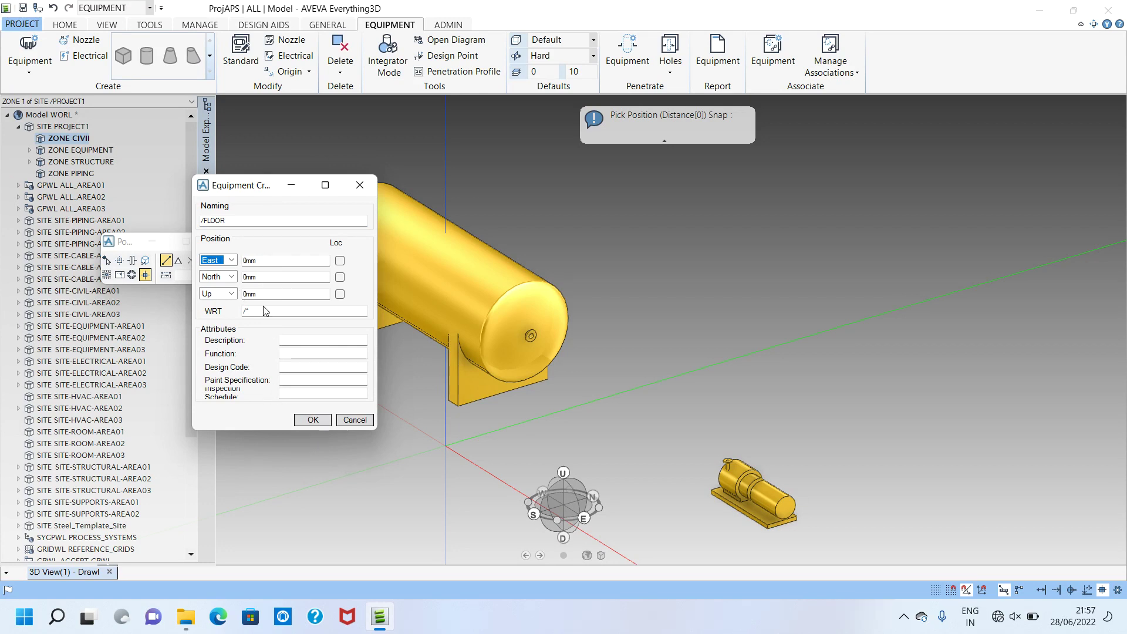
{"action": "left_click", "coordinate": [313, 420]}
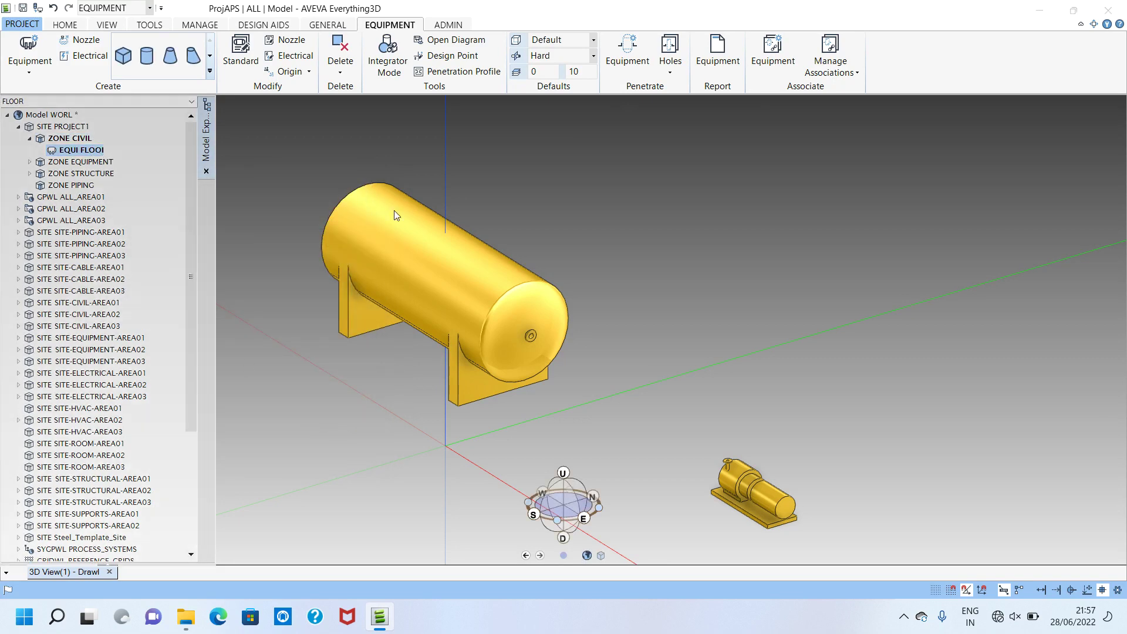
Open the primitive creation form by running the command SHOW!!GENPRIMITIVES
{"action": "left_click", "coordinate": [150, 25]}
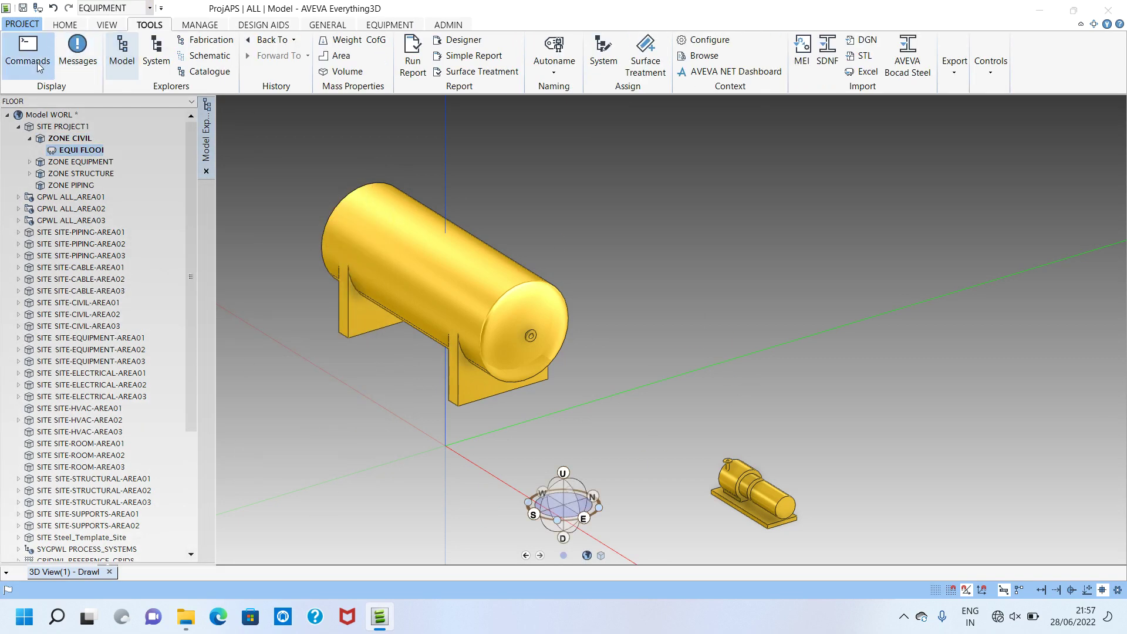
{"action": "left_click", "coordinate": [28, 54]}
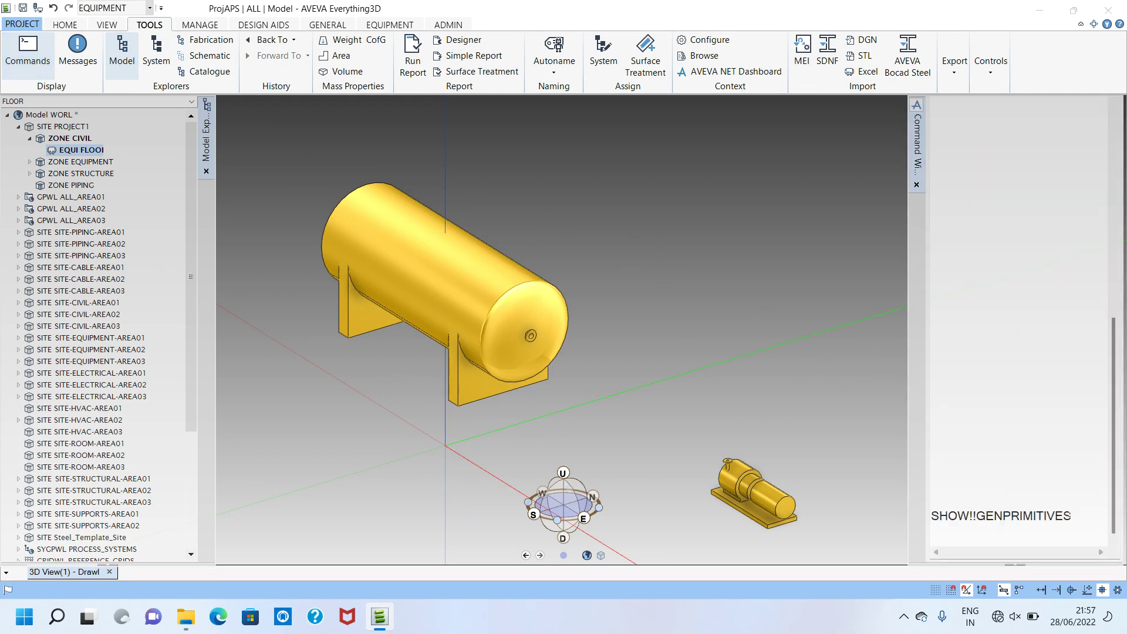
{"action": "key", "text": "Return"}
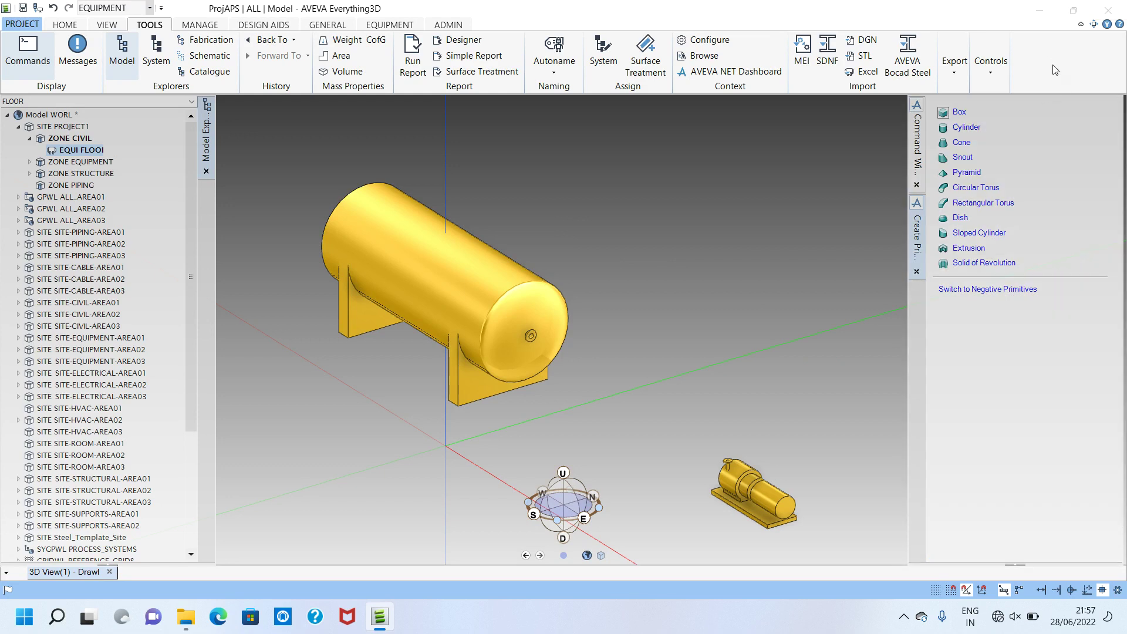
Create a box primitive under FLOOR with X length 10000 mm, Y length 10000 mm and Z length 300 mm
{"action": "left_click", "coordinate": [968, 115]}
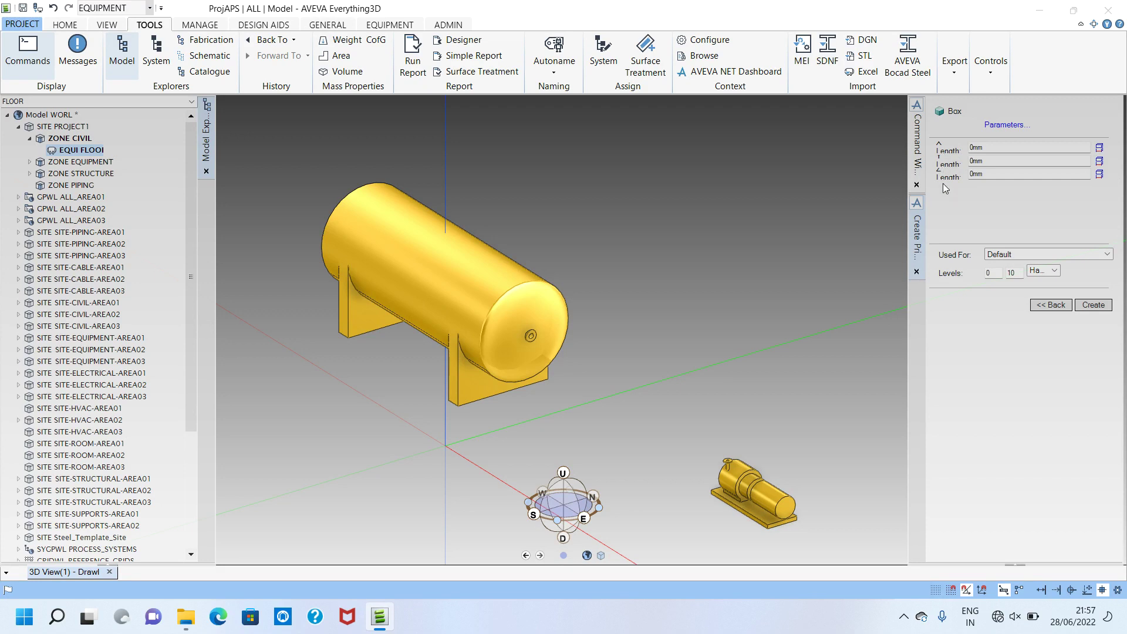
{"action": "left_click", "coordinate": [1004, 125]}
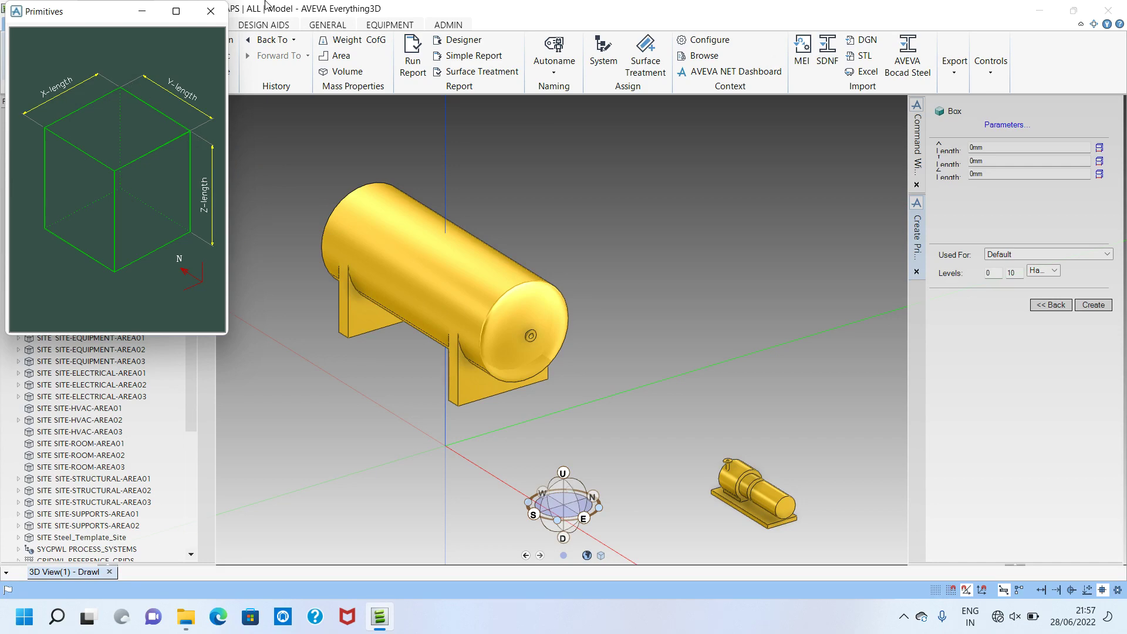
{"action": "left_click", "coordinate": [211, 12]}
{"action": "left_click", "coordinate": [1008, 148]}
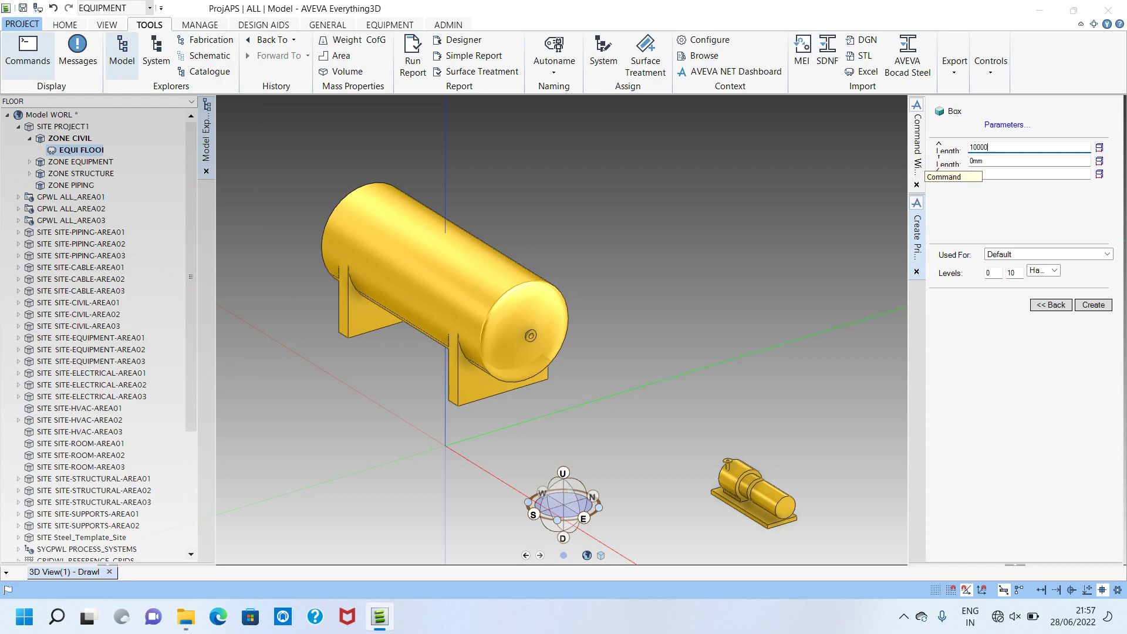
{"action": "key", "text": "Tab"}
{"action": "type", "text": "10000"}
{"action": "key", "text": "Tab"}
{"action": "type", "text": "3"}
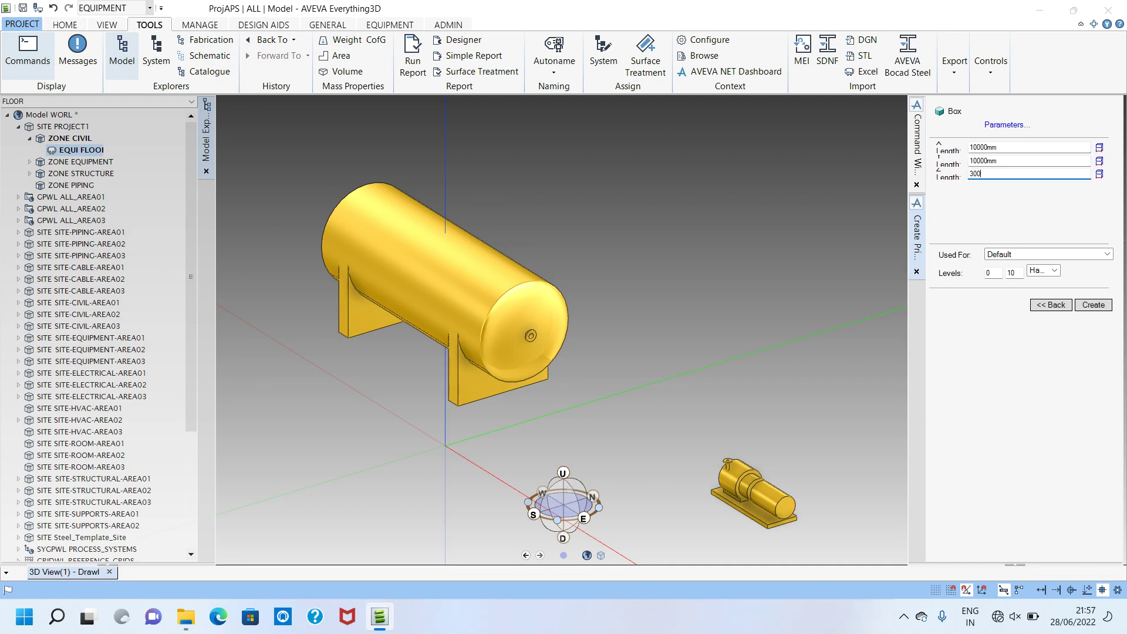
{"action": "type", "text": "00"}
{"action": "key", "text": "Tab"}
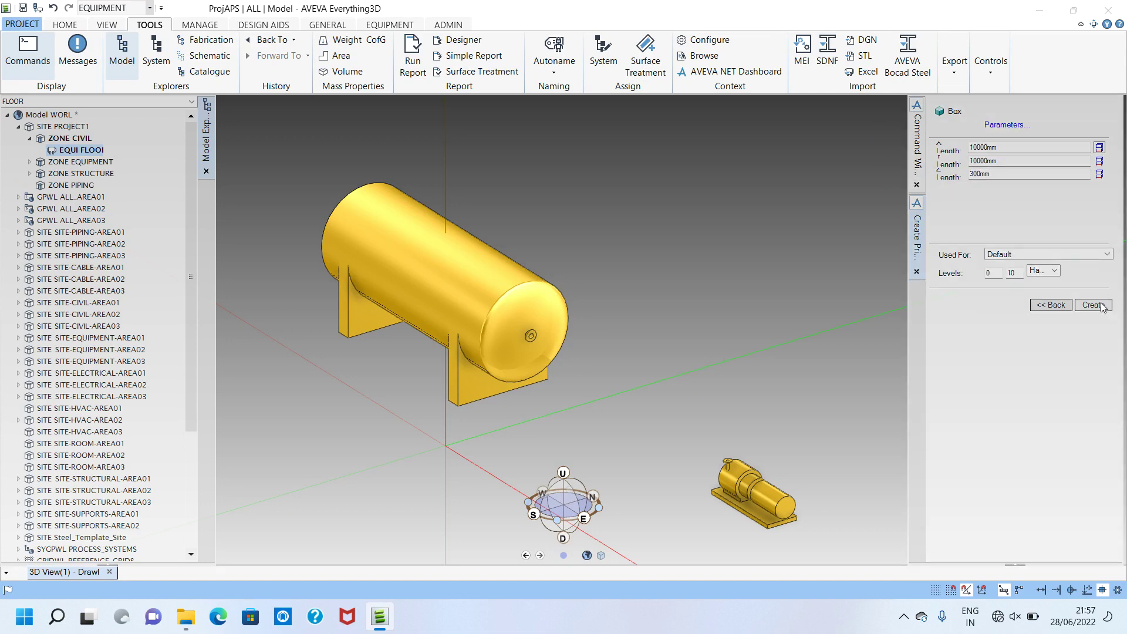
{"action": "left_click", "coordinate": [1101, 305]}
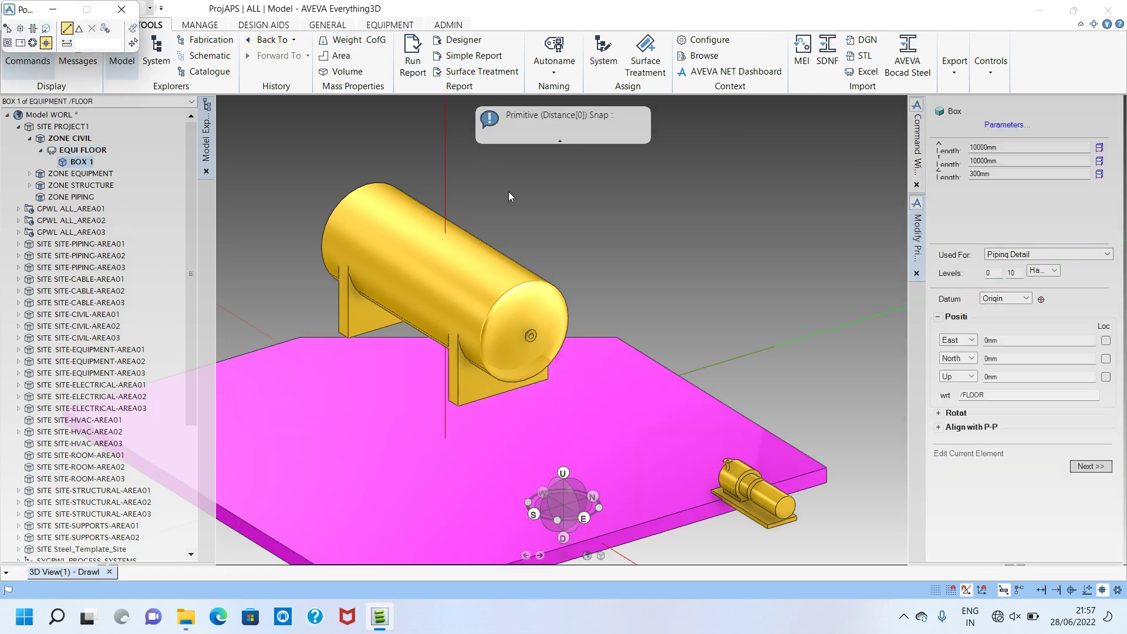
Check the floor box beneath the vessel and pump, and accept its position at East 0, North 0, Up 0 mm
{"action": "middle_click_drag", "start_coordinate": [530, 411], "coordinate": [571, 386]}
{"action": "scroll", "coordinate": [541, 364], "scroll_direction": "down", "scroll_amount": 5}
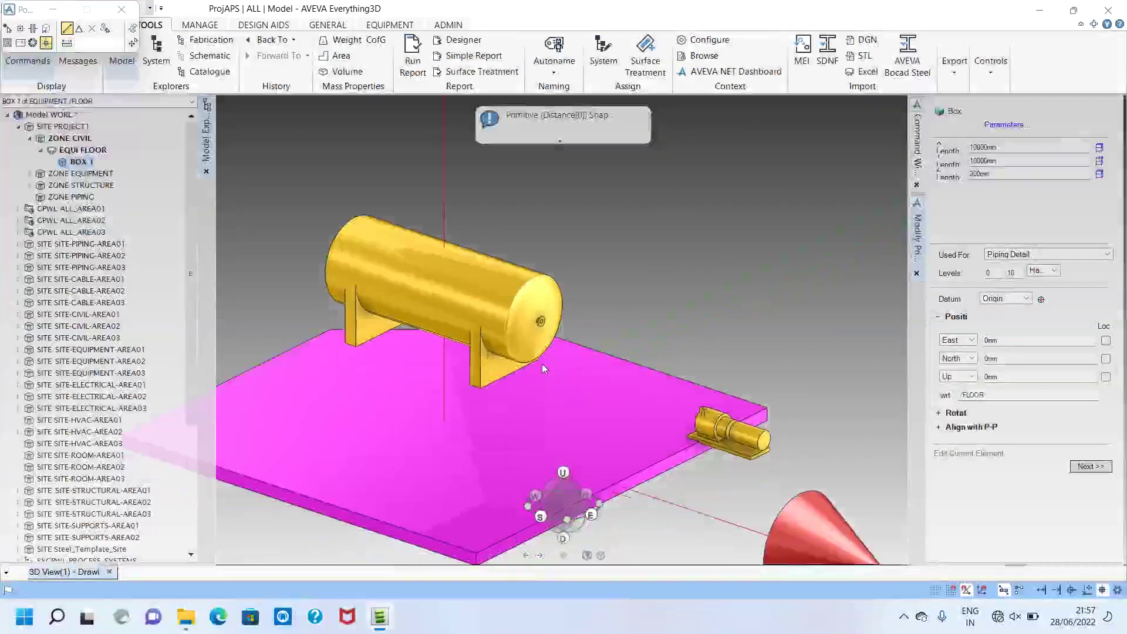
{"action": "middle_click_drag", "start_coordinate": [522, 288], "coordinate": [523, 333]}
{"action": "scroll", "coordinate": [523, 334], "scroll_direction": "up", "scroll_amount": 3}
{"action": "mouse_move", "coordinate": [578, 365]}
{"action": "middle_mouse_down"}
{"action": "mouse_move", "coordinate": [582, 321]}
{"action": "mouse_move", "coordinate": [911, 88]}
{"action": "mouse_move", "coordinate": [915, 198]}
{"action": "mouse_move", "coordinate": [702, 346]}
{"action": "mouse_move", "coordinate": [392, 299]}
{"action": "mouse_move", "coordinate": [576, 360]}
{"action": "middle_mouse_up"}
{"action": "middle_click_drag", "start_coordinate": [529, 293], "coordinate": [614, 323]}
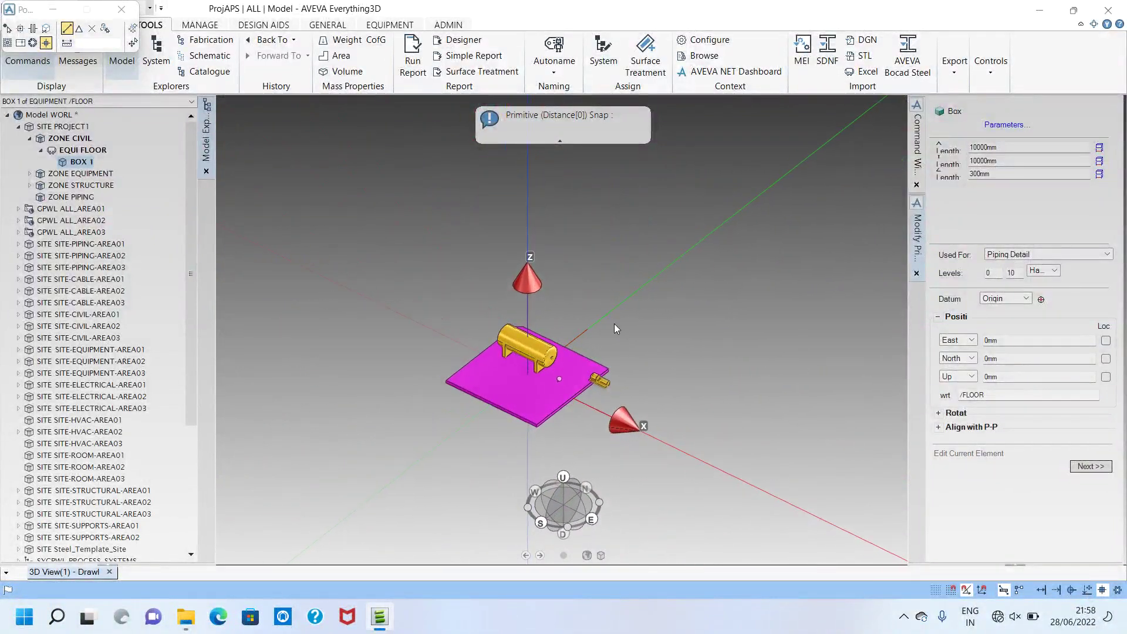
{"action": "scroll", "coordinate": [542, 371], "scroll_direction": "up", "scroll_amount": 3}
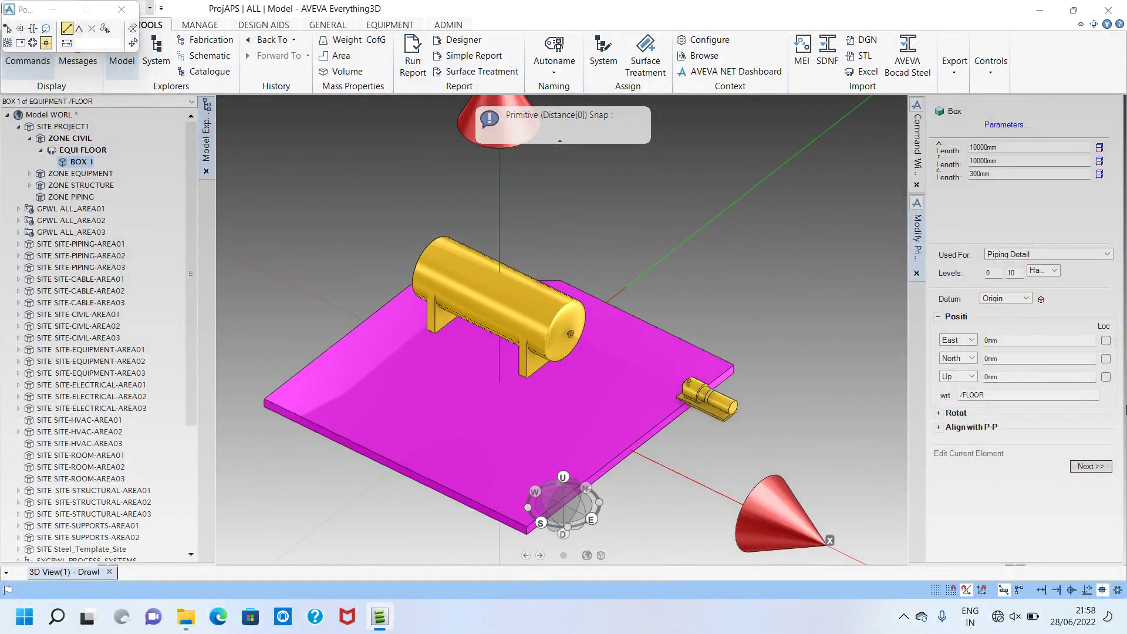
{"action": "left_click", "coordinate": [1092, 465]}
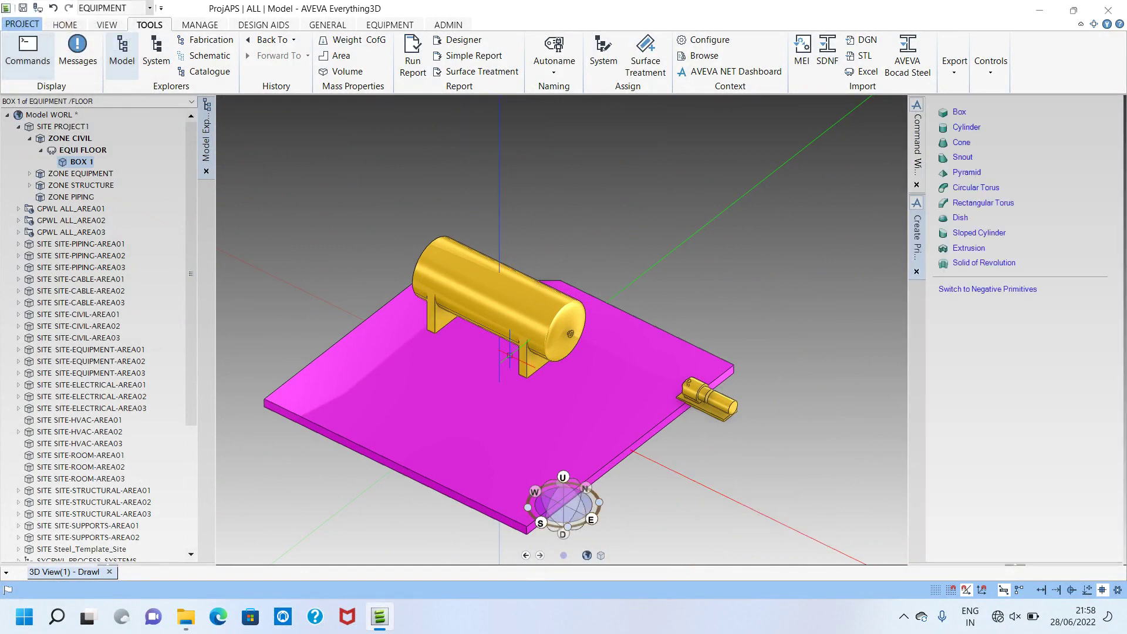
Query the floor box's attributes with the command Q ATT
{"action": "middle_click_drag", "start_coordinate": [372, 435], "coordinate": [335, 397]}
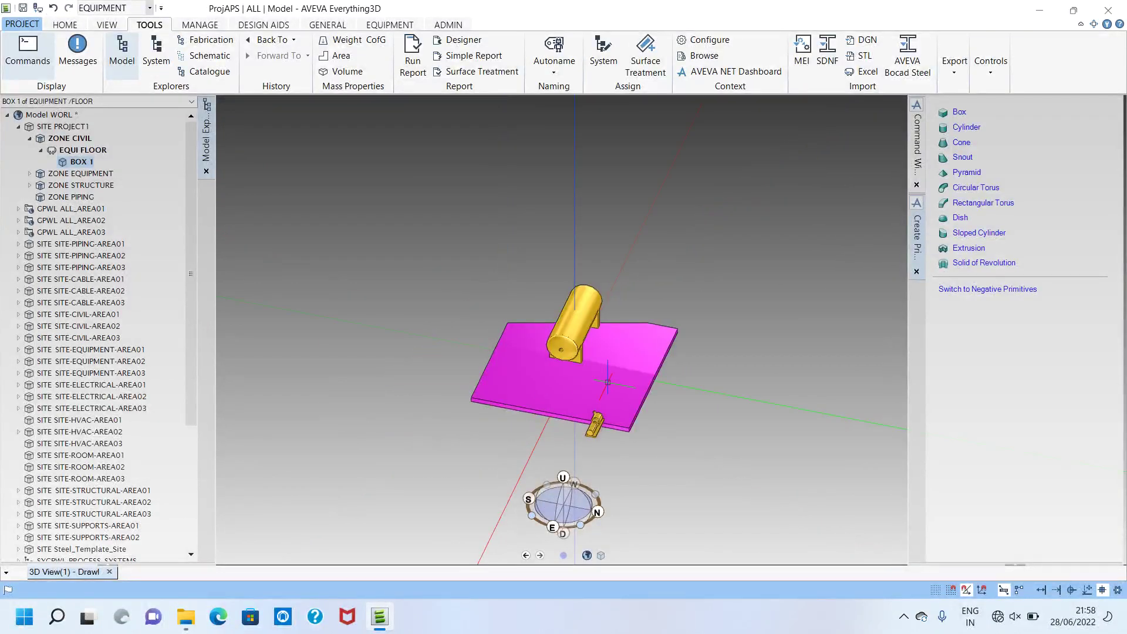
{"action": "scroll", "coordinate": [606, 377], "scroll_direction": "up", "scroll_amount": 2}
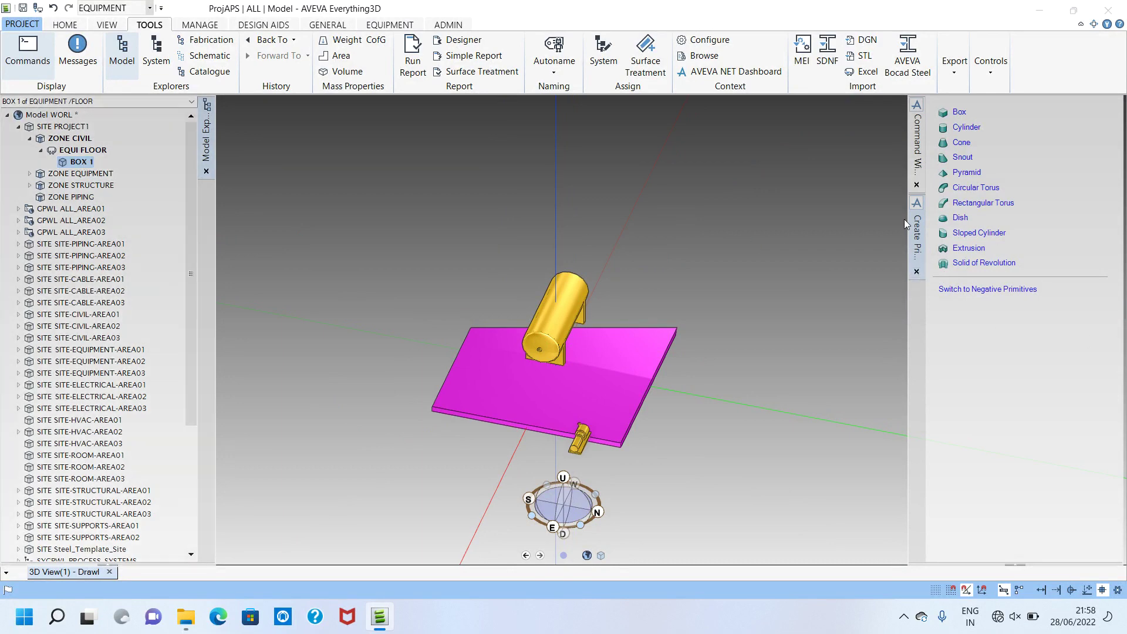
{"action": "left_click", "coordinate": [917, 143]}
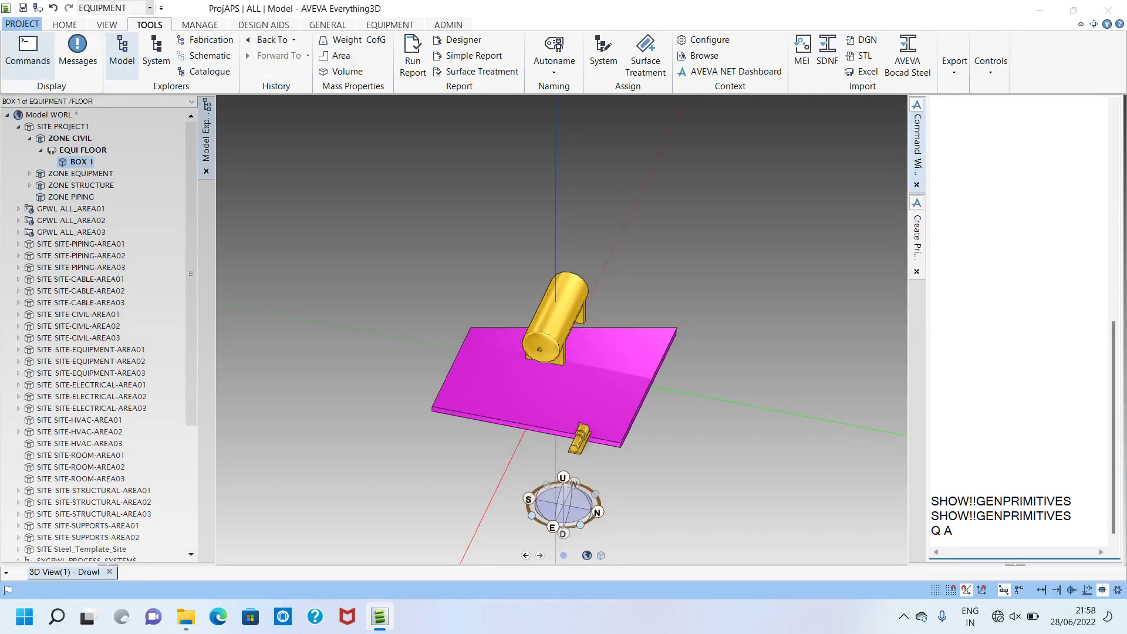
{"action": "key", "text": "Return"}
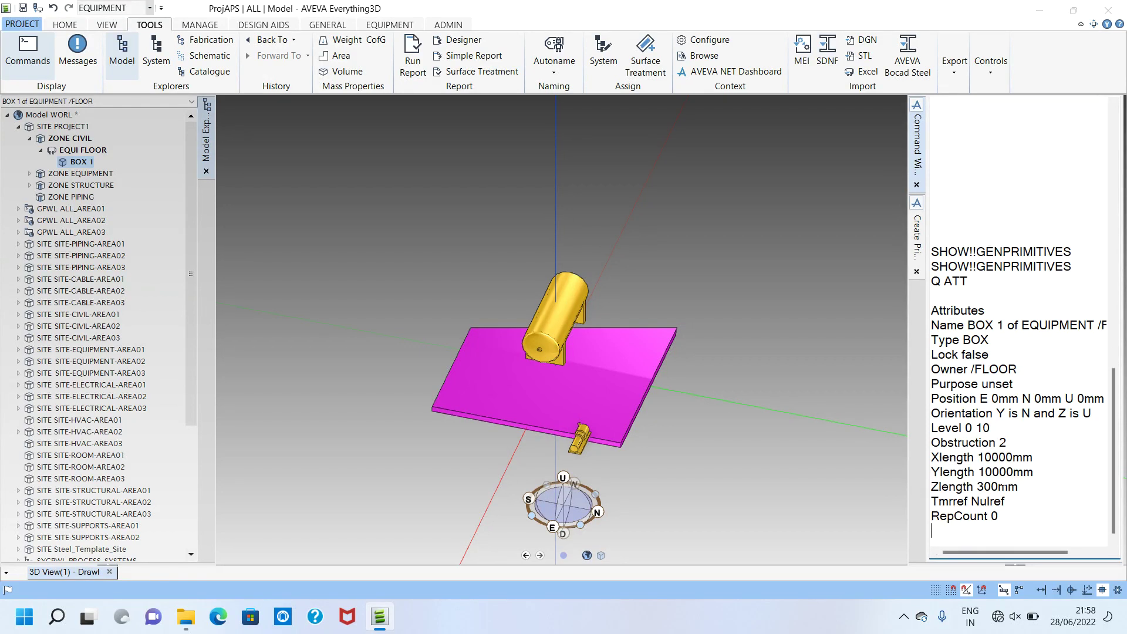
Set the floor box's Xlength and Ylength attributes to 30000 mm each through the command window
{"action": "double_click", "coordinate": [1001, 457]}
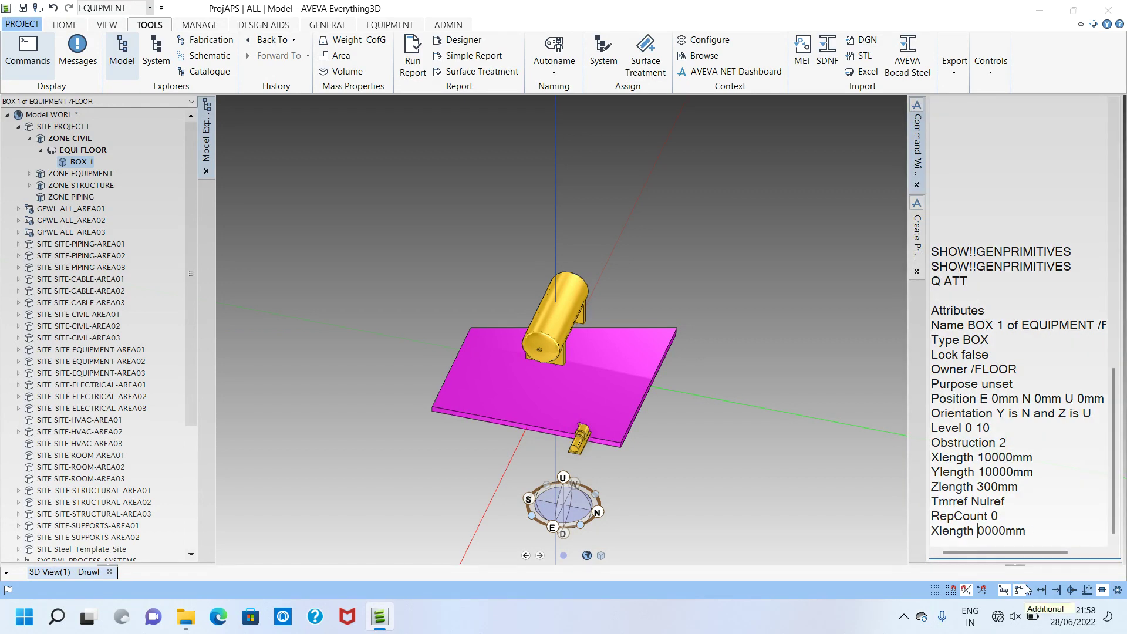
{"action": "type", "text": "3"}
{"action": "key", "text": "Return"}
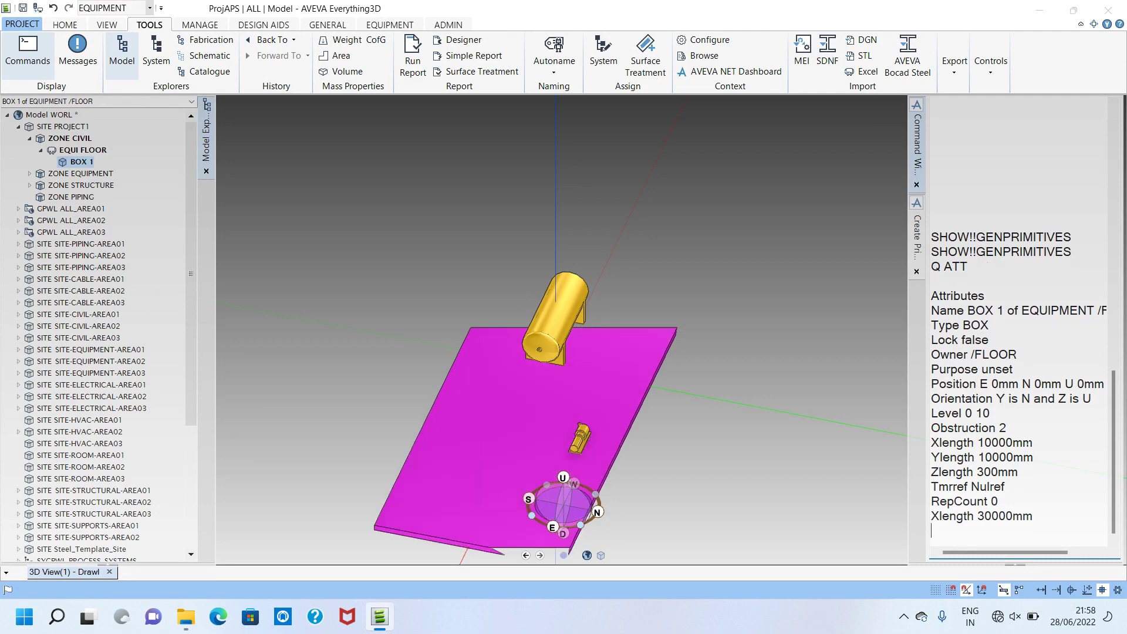
{"action": "type", "text": "Ylength 10000mm Zlength "}
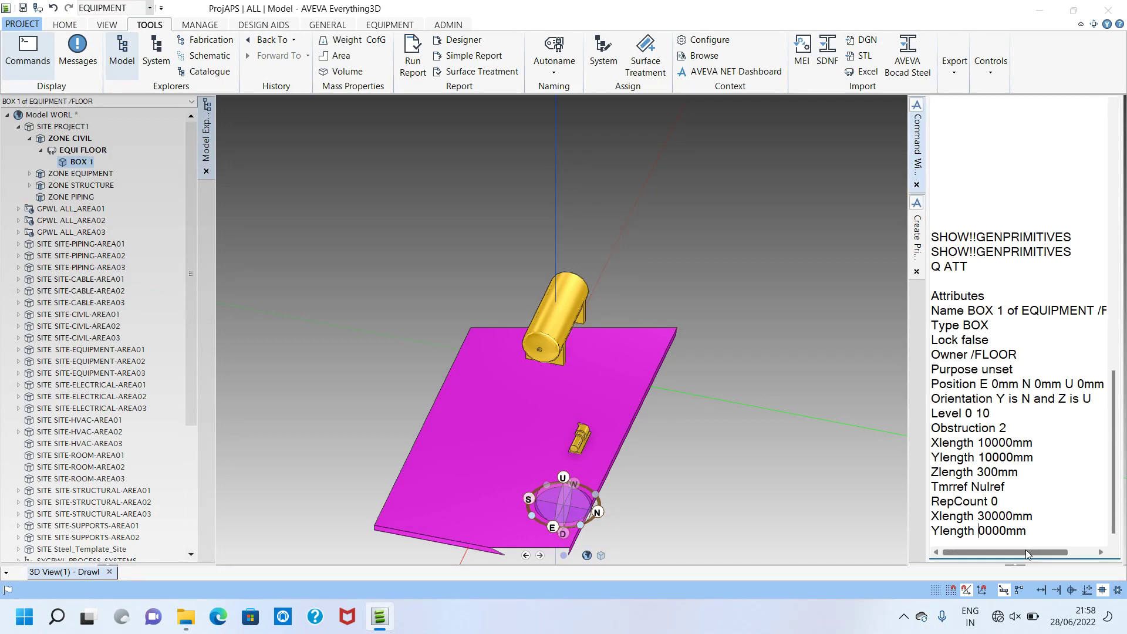
{"action": "type", "text": "3"}
{"action": "key", "text": "Return"}
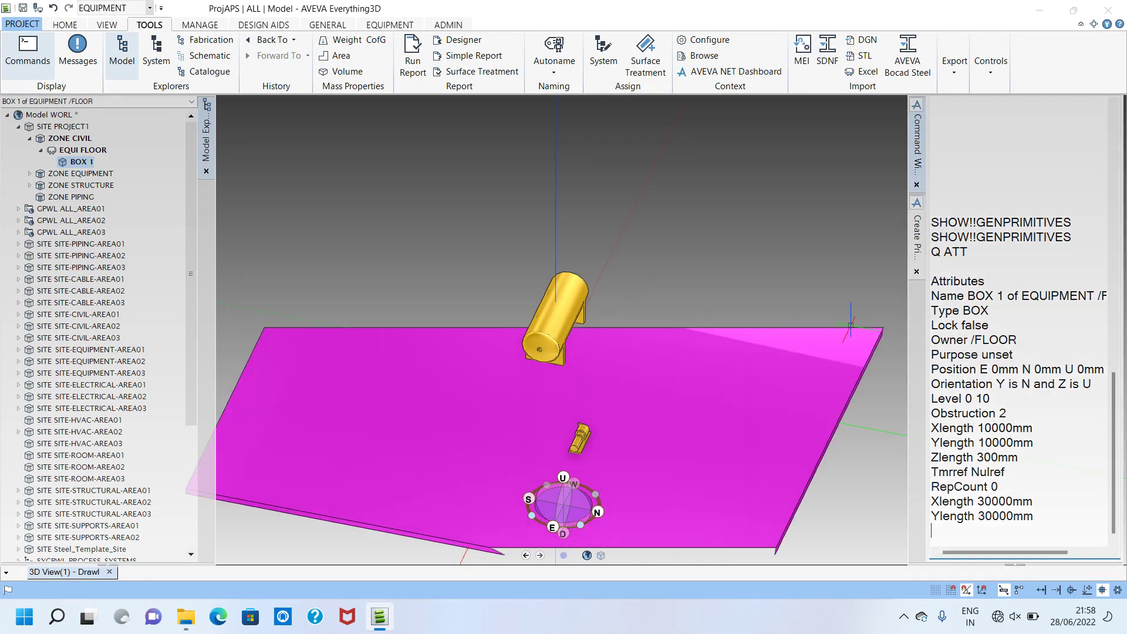
{"action": "scroll", "coordinate": [657, 461], "scroll_direction": "down", "scroll_amount": 3}
{"action": "middle_click_drag", "start_coordinate": [667, 389], "coordinate": [808, 483]}
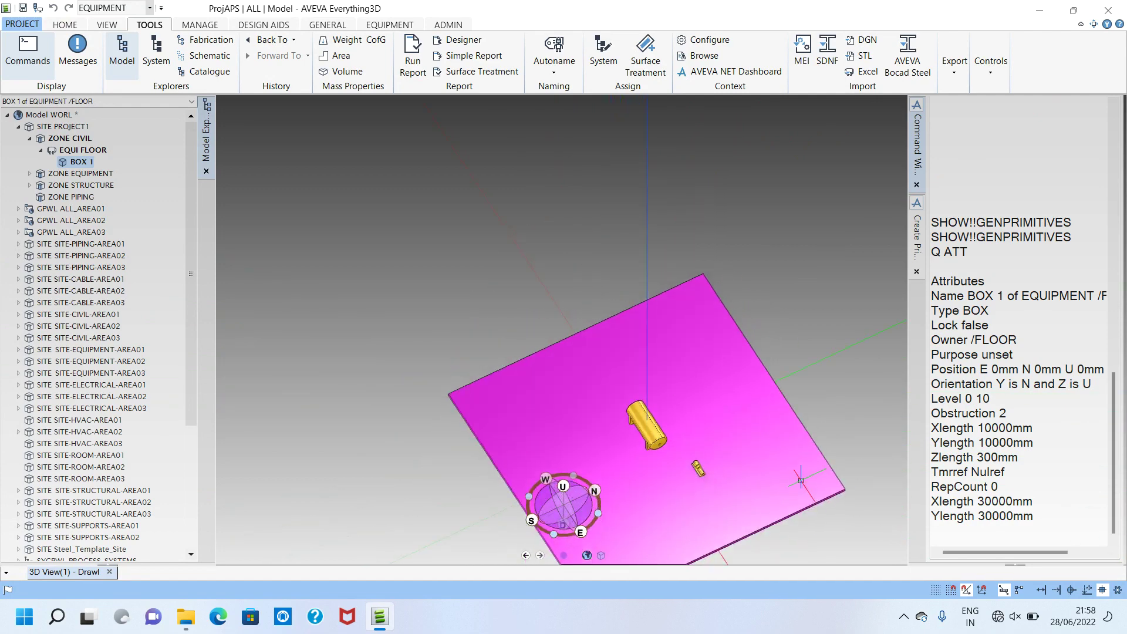
Examine the enlarged floor slab from above and from the side, relative to the vessel and pump
{"action": "scroll", "coordinate": [701, 449], "scroll_direction": "down", "scroll_amount": 3}
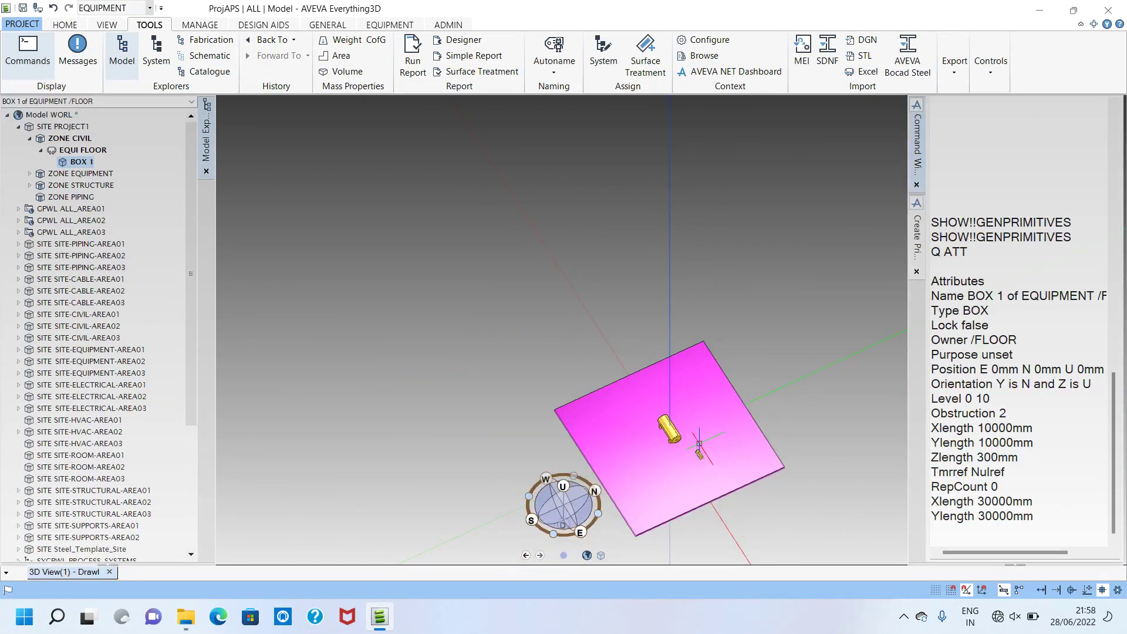
{"action": "scroll", "coordinate": [699, 452], "scroll_direction": "up", "scroll_amount": 4}
{"action": "scroll", "coordinate": [737, 420], "scroll_direction": "down", "scroll_amount": 3}
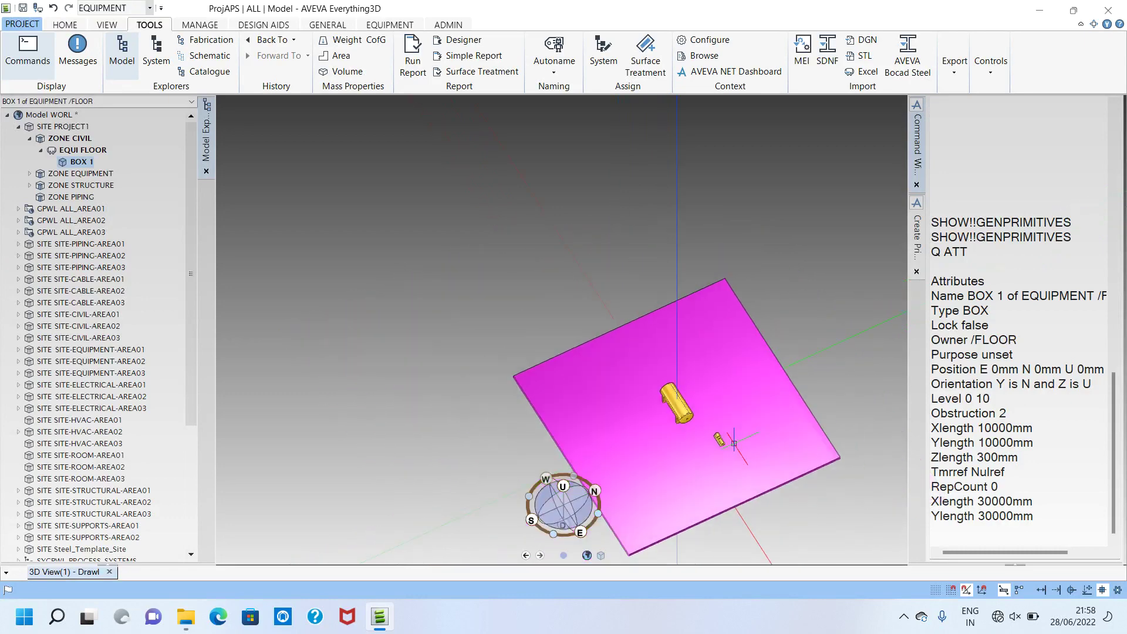
{"action": "middle_click_drag", "start_coordinate": [732, 442], "coordinate": [699, 337]}
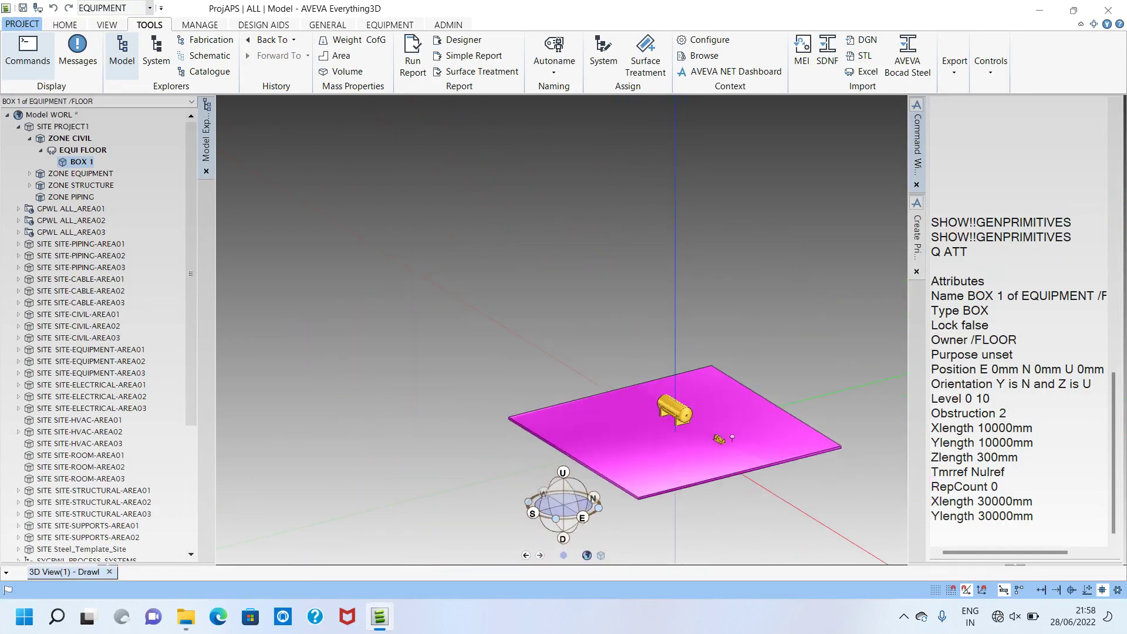
{"action": "scroll", "coordinate": [716, 440], "scroll_direction": "up", "scroll_amount": 3}
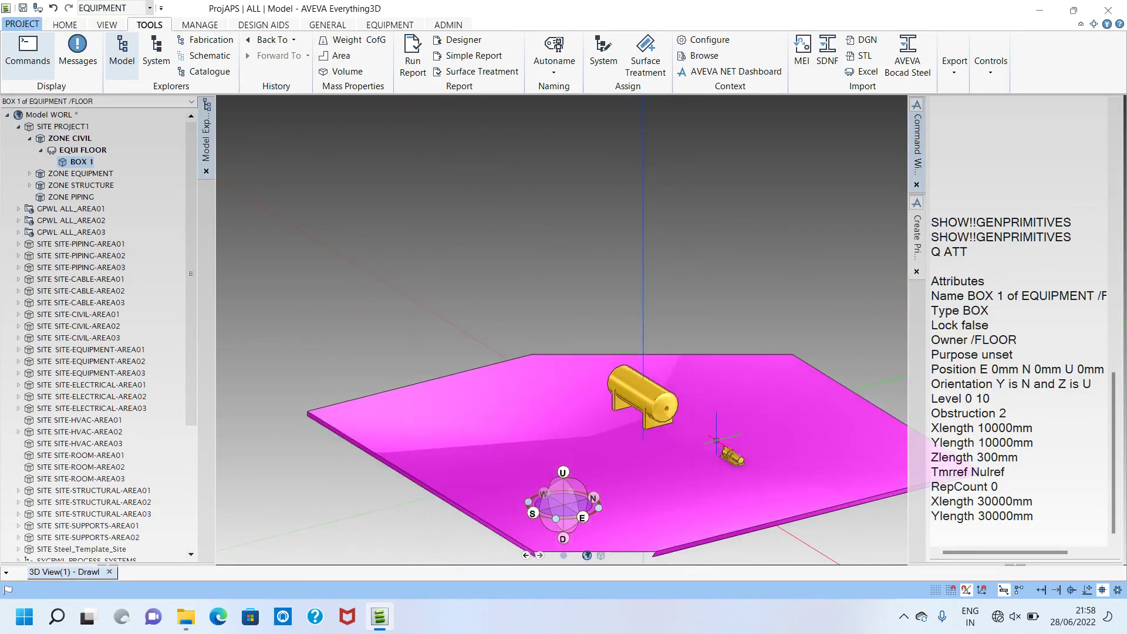
{"action": "key", "text": "Return"}
{"action": "scroll", "coordinate": [744, 428], "scroll_direction": "up", "scroll_amount": 1}
{"action": "middle_click_drag", "start_coordinate": [744, 427], "coordinate": [718, 374]}
{"action": "scroll", "coordinate": [614, 404], "scroll_direction": "down", "scroll_amount": 3}
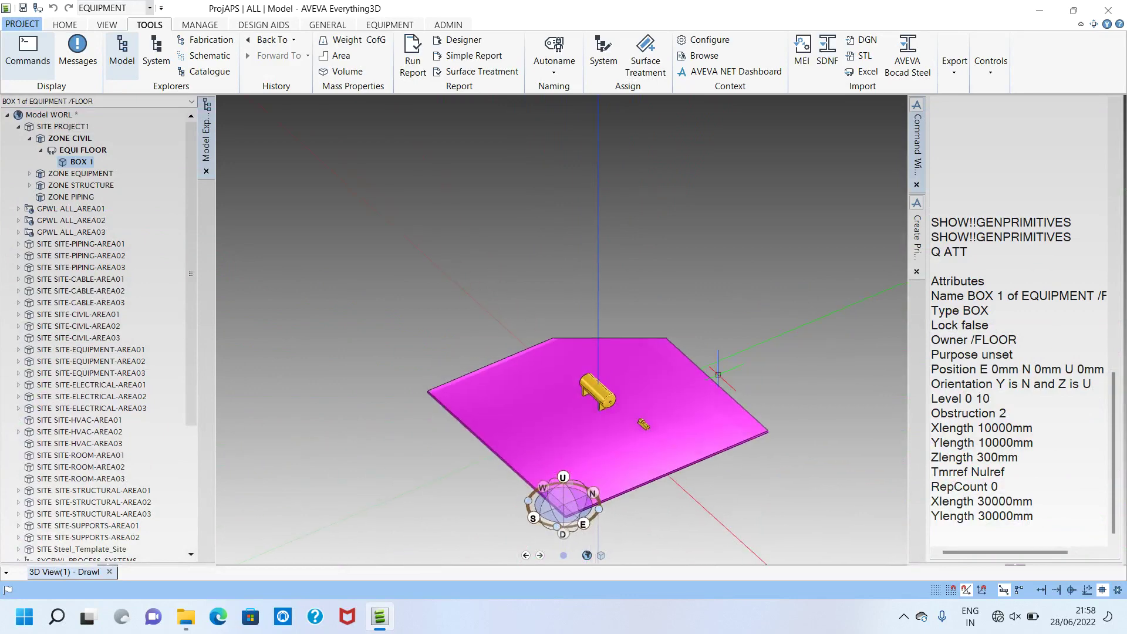
{"action": "right_click", "coordinate": [764, 356]}
{"action": "left_click", "coordinate": [787, 359]}
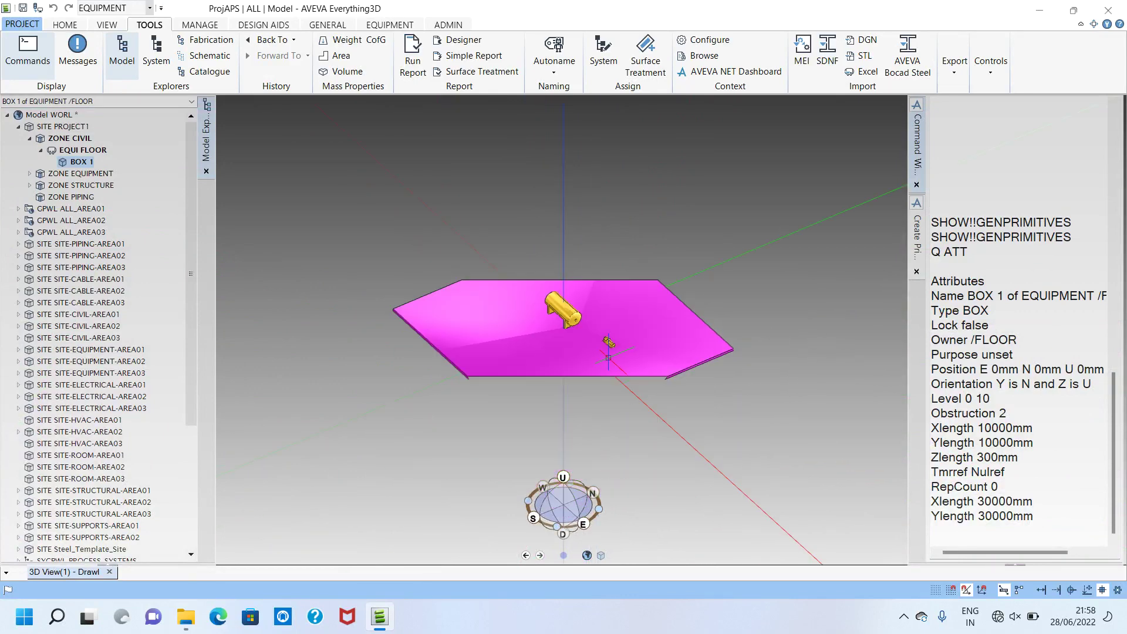
{"action": "middle_click_drag", "start_coordinate": [609, 357], "coordinate": [565, 288]}
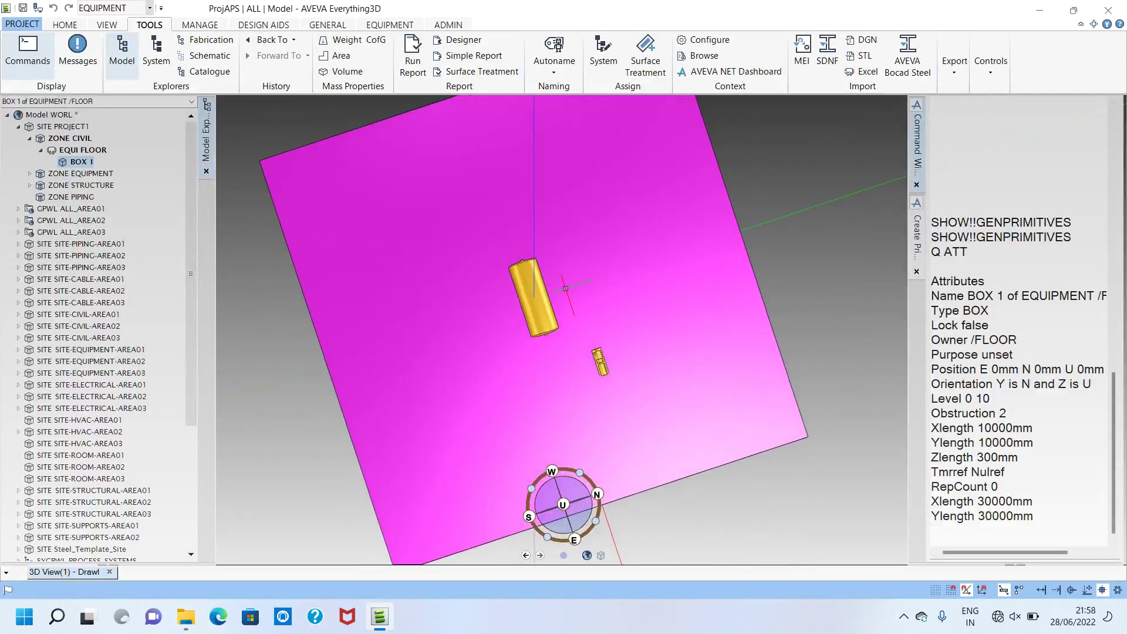
{"action": "scroll", "coordinate": [565, 288], "scroll_direction": "up", "scroll_amount": 3}
{"action": "middle_click_drag", "start_coordinate": [530, 326], "coordinate": [622, 329]}
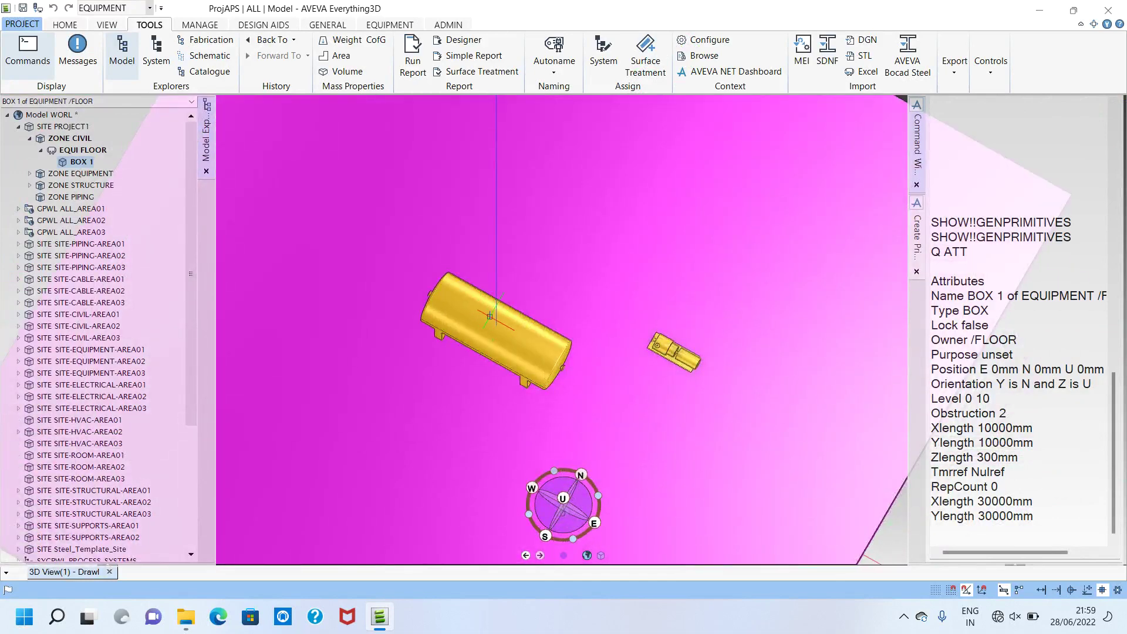
Select the horizontal vessel in the model, navigate to its equipment element and locate it under ZONE EQUIPMENT
{"action": "left_click", "coordinate": [490, 316]}
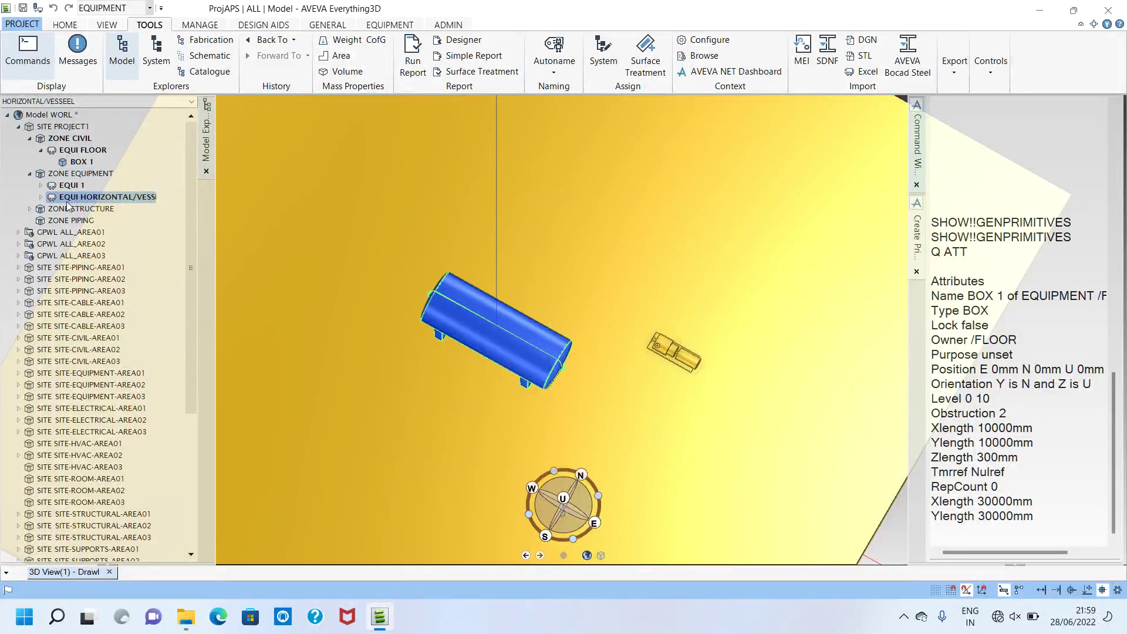
{"action": "left_click", "coordinate": [29, 174]}
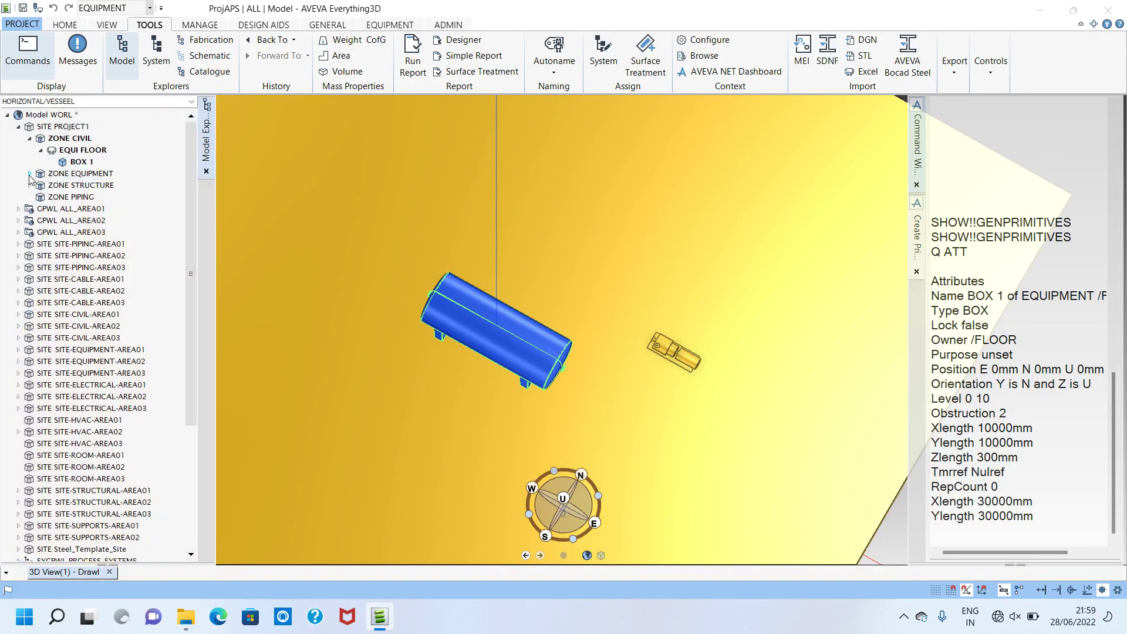
{"action": "left_click", "coordinate": [30, 139]}
{"action": "middle_click_drag", "start_coordinate": [542, 356], "coordinate": [576, 241]}
{"action": "scroll", "coordinate": [548, 376], "scroll_direction": "up", "scroll_amount": 3}
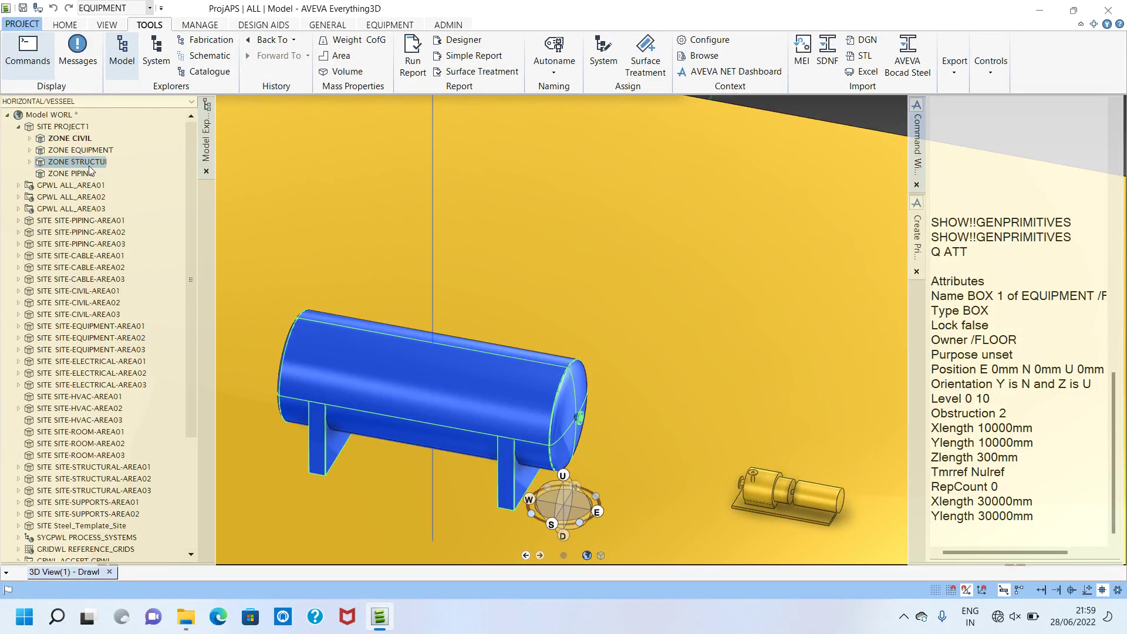
{"action": "right_click", "coordinate": [391, 363]}
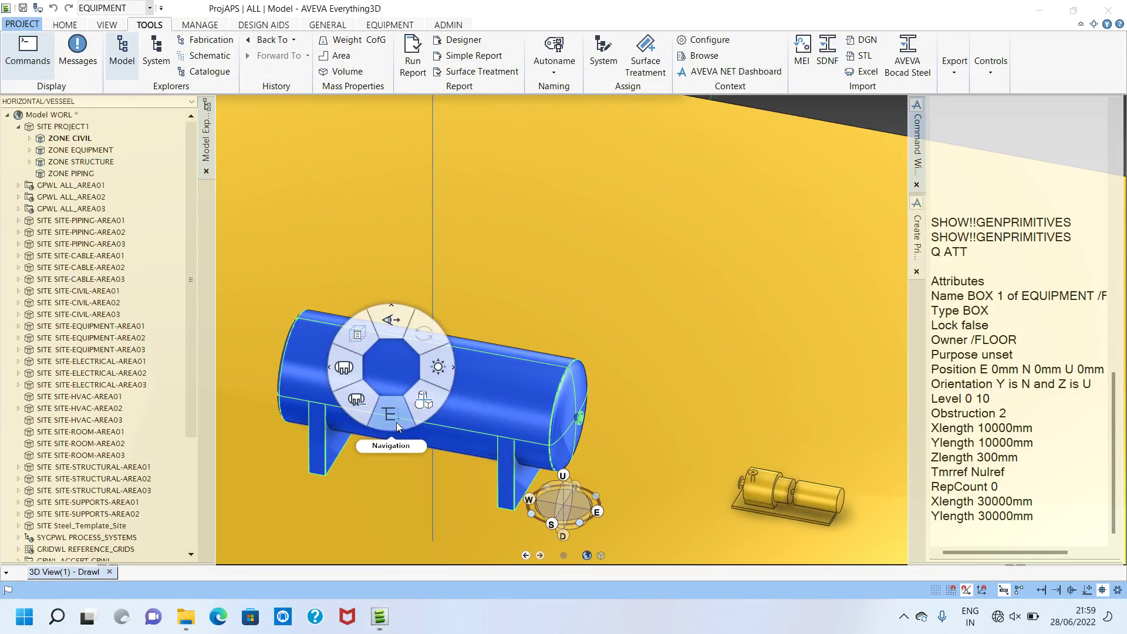
{"action": "left_click", "coordinate": [397, 422]}
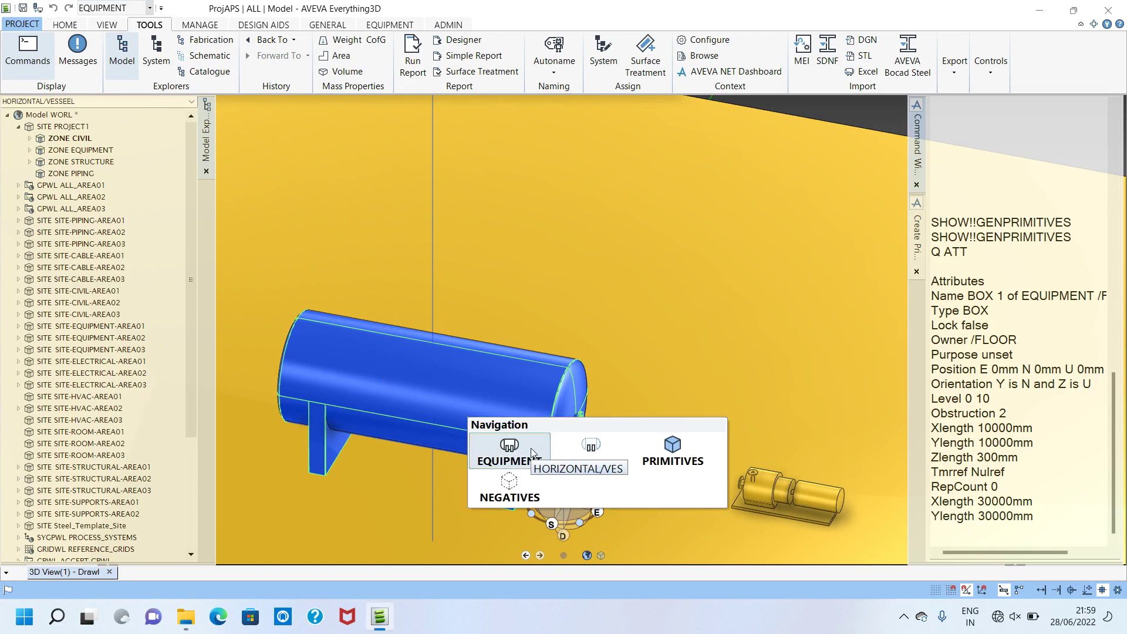
{"action": "left_click", "coordinate": [532, 452]}
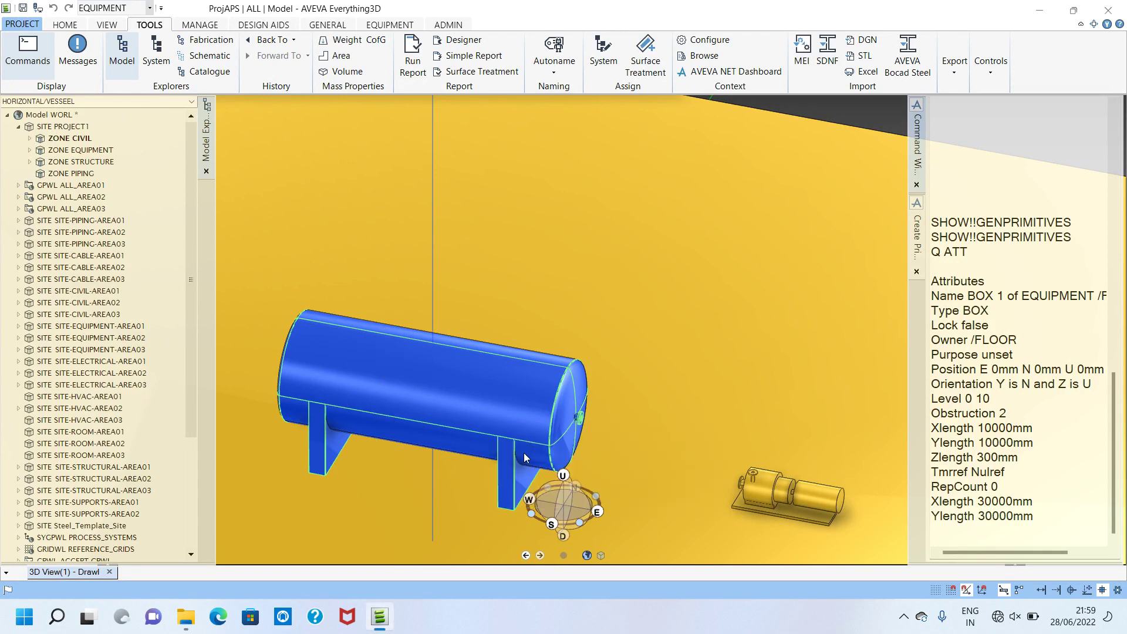
{"action": "left_click", "coordinate": [30, 151]}
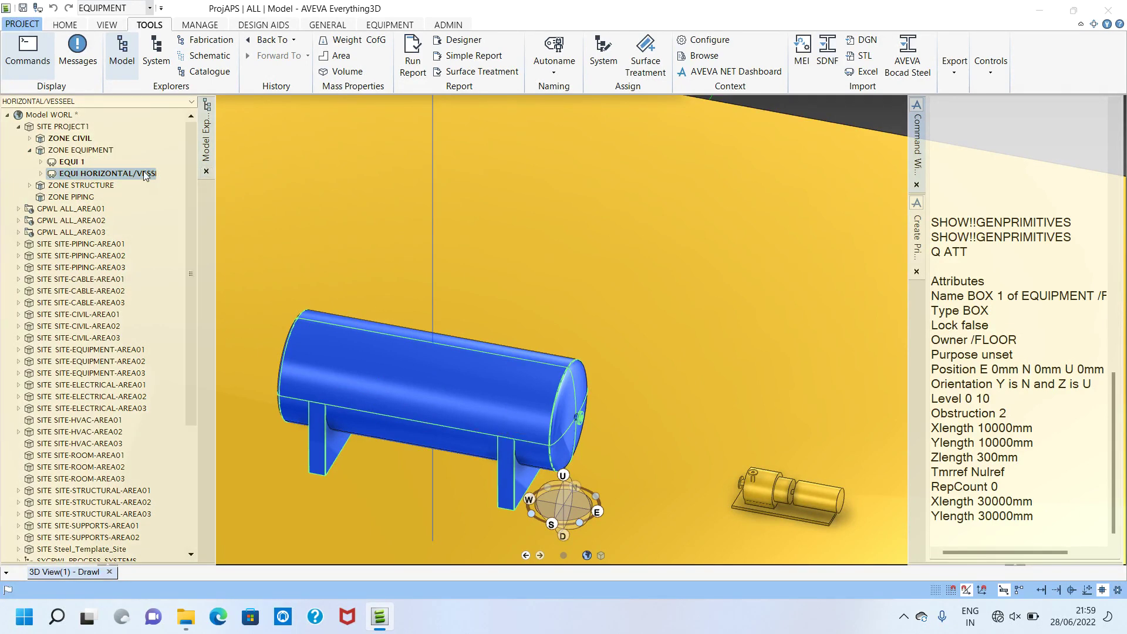
{"action": "middle_click_drag", "start_coordinate": [439, 382], "coordinate": [285, 221]}
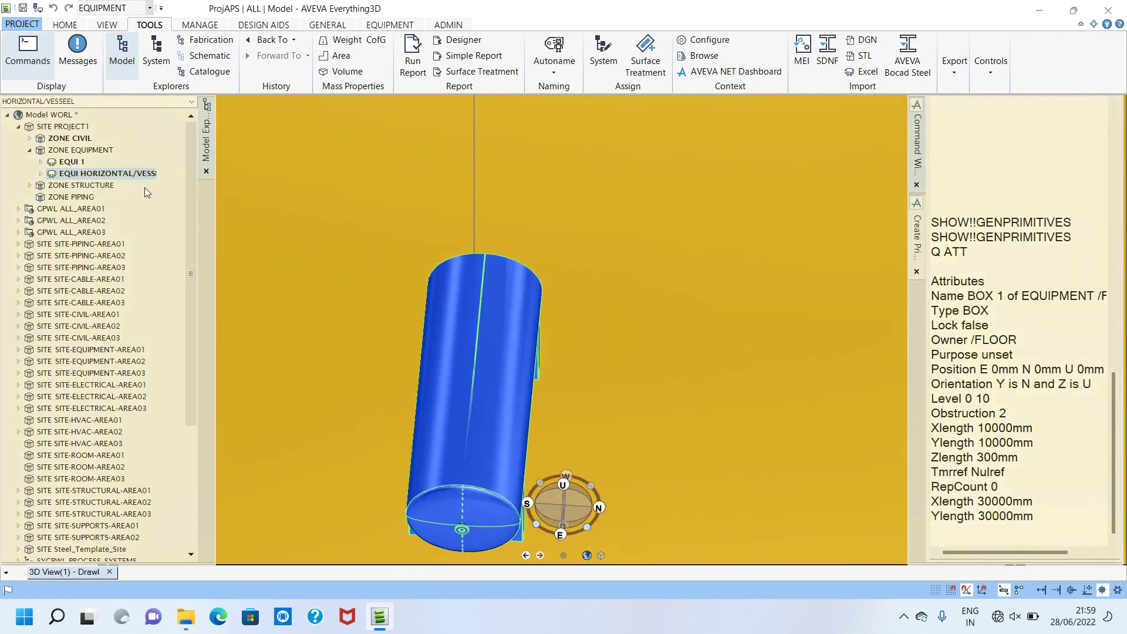
{"action": "scroll", "coordinate": [501, 366], "scroll_direction": "down", "scroll_amount": 3}
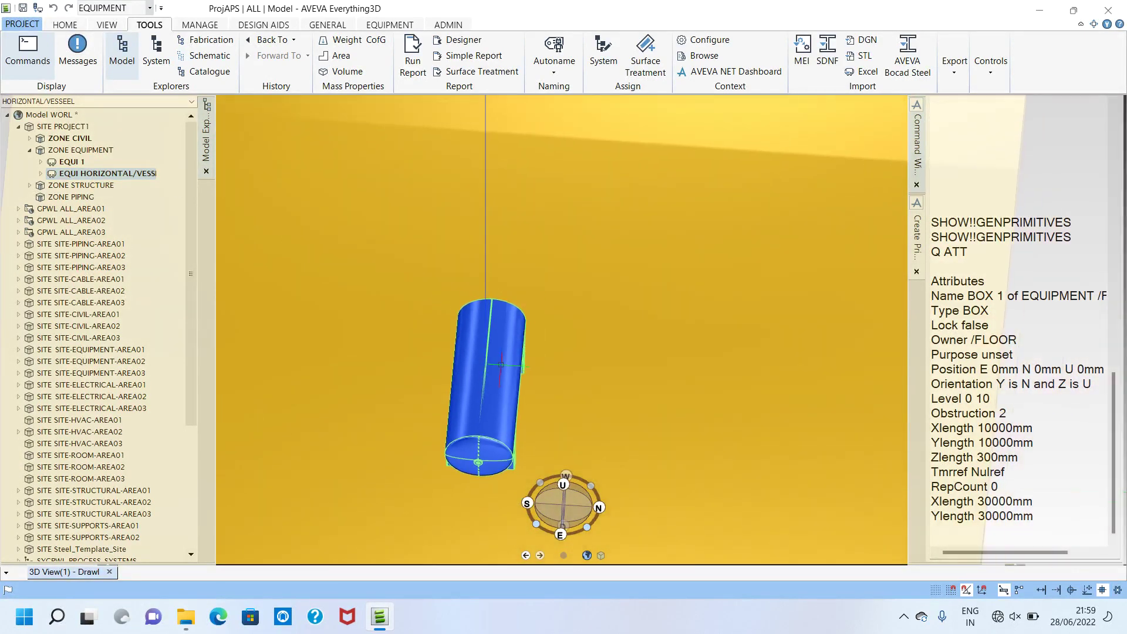
{"action": "middle_click_drag", "start_coordinate": [501, 366], "coordinate": [608, 387]}
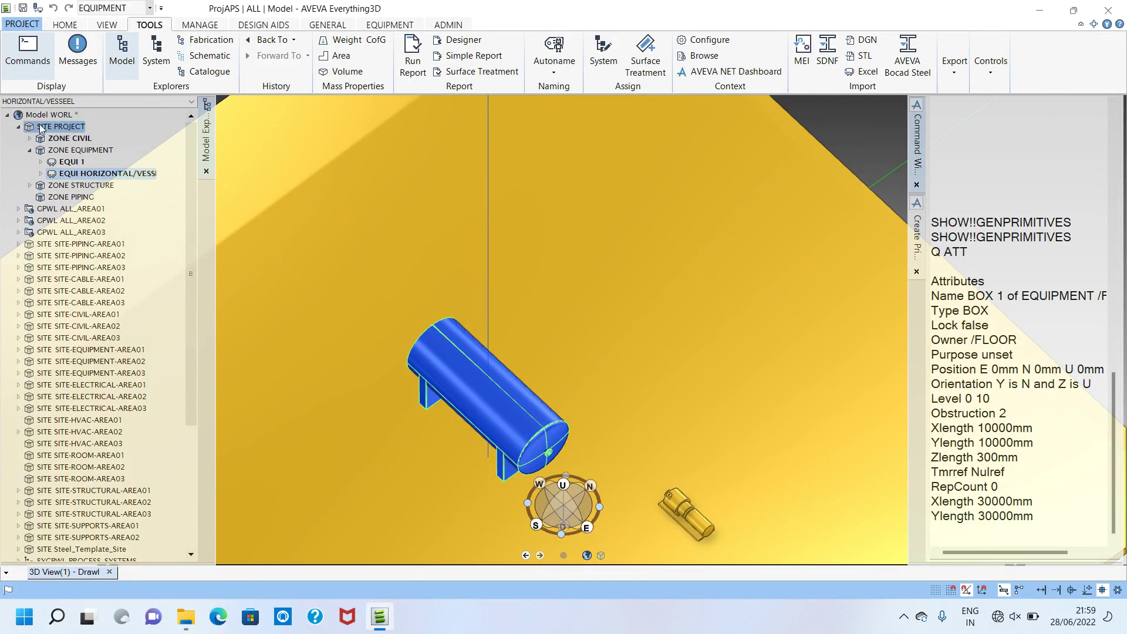
Copy the equipment HORIZONTAL/VESSEEL and paste the duplicate within ZONE EQUIPMENT
{"action": "left_click", "coordinate": [125, 174]}
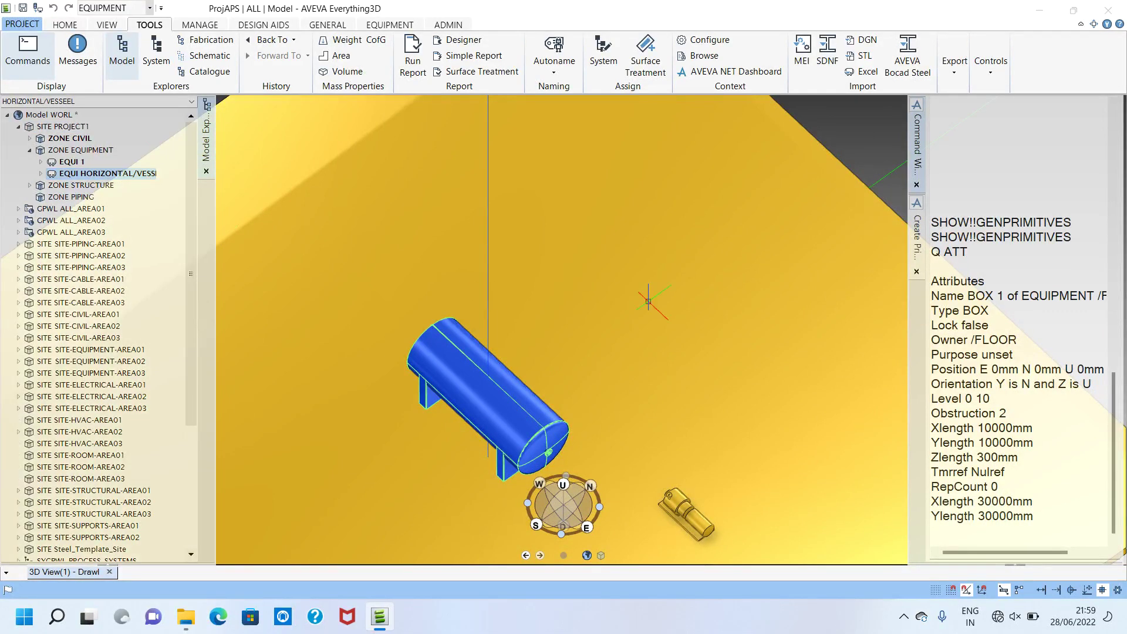
{"action": "right_click", "coordinate": [139, 176]}
{"action": "left_click", "coordinate": [170, 320]}
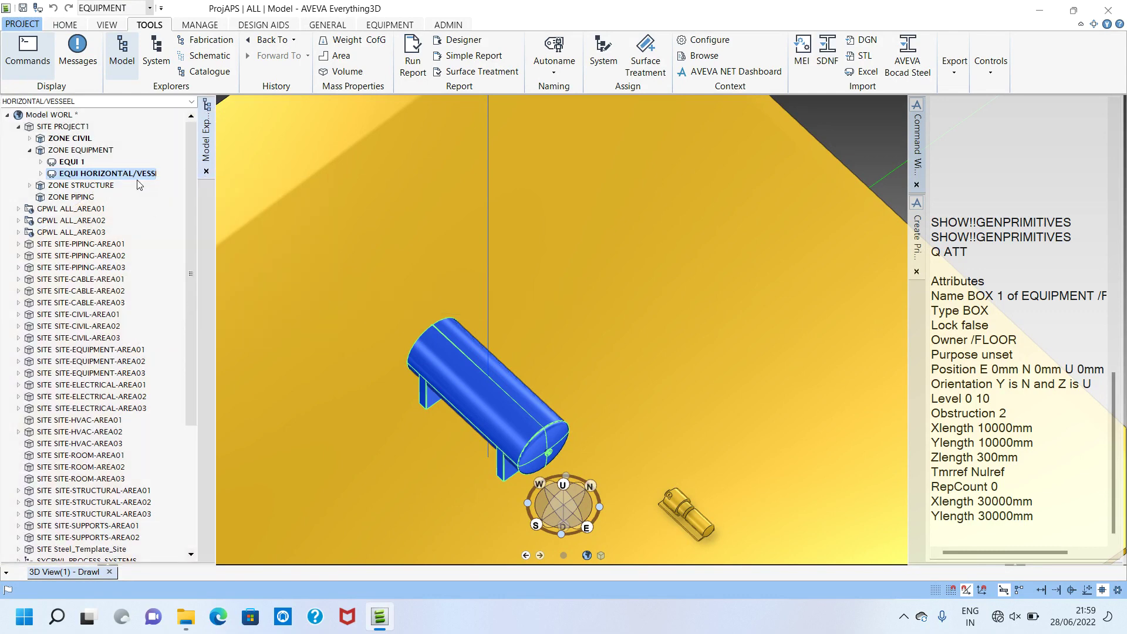
{"action": "right_click", "coordinate": [136, 174]}
{"action": "left_click", "coordinate": [185, 333]}
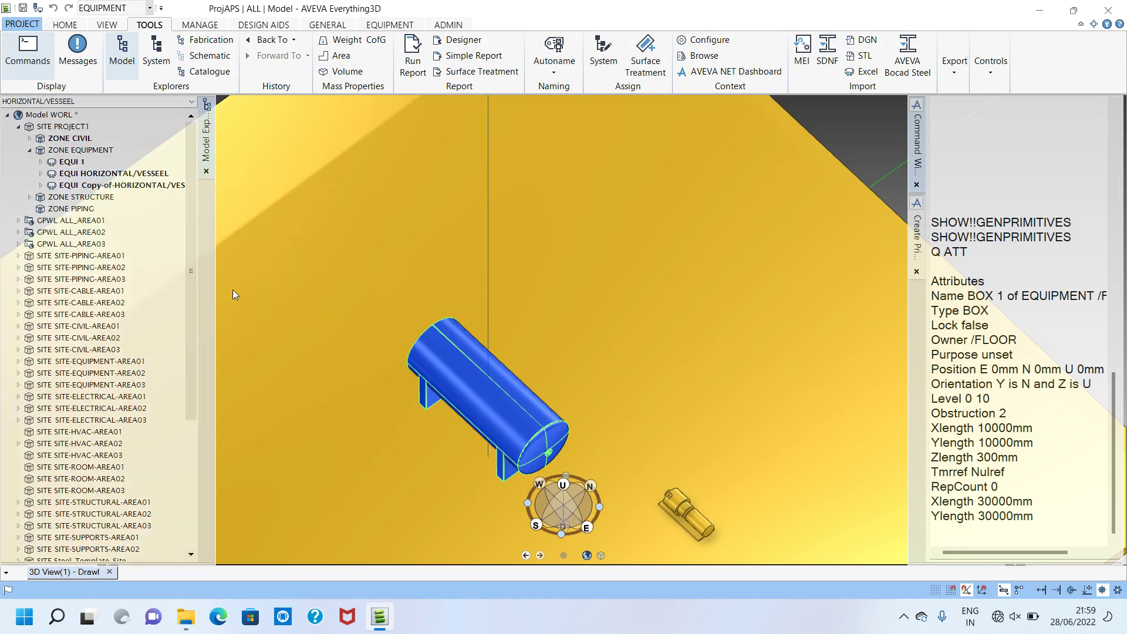
Rename the copied vessel as /HORIZONTAL/VESSEEL1 with the Re-name all option, and close the rename dialog
{"action": "left_click", "coordinate": [131, 185]}
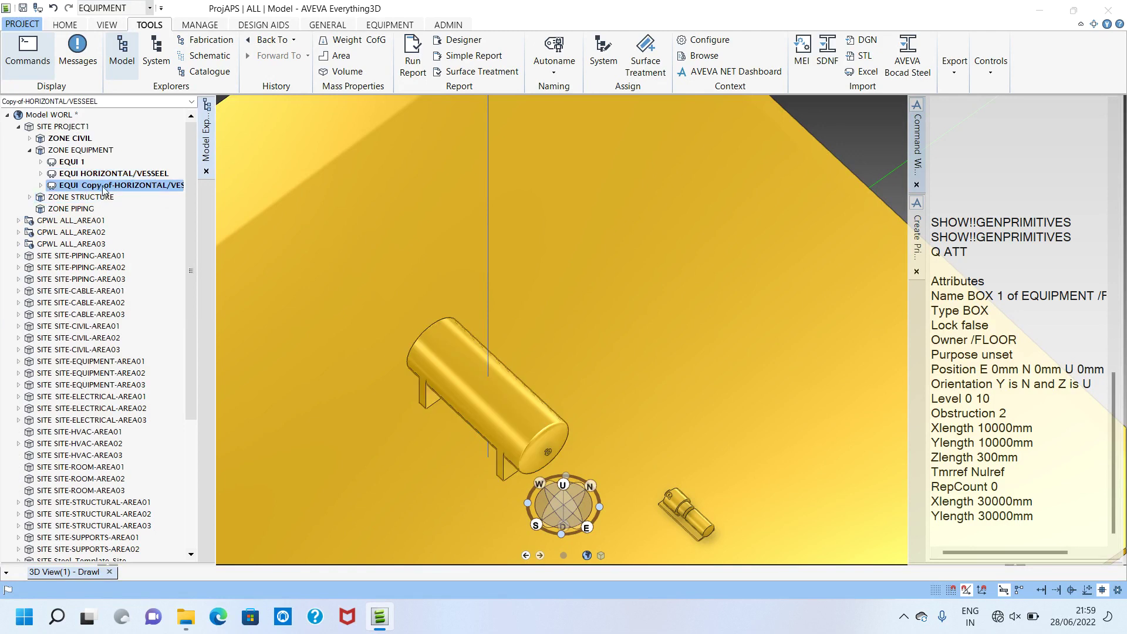
{"action": "right_click", "coordinate": [104, 189]}
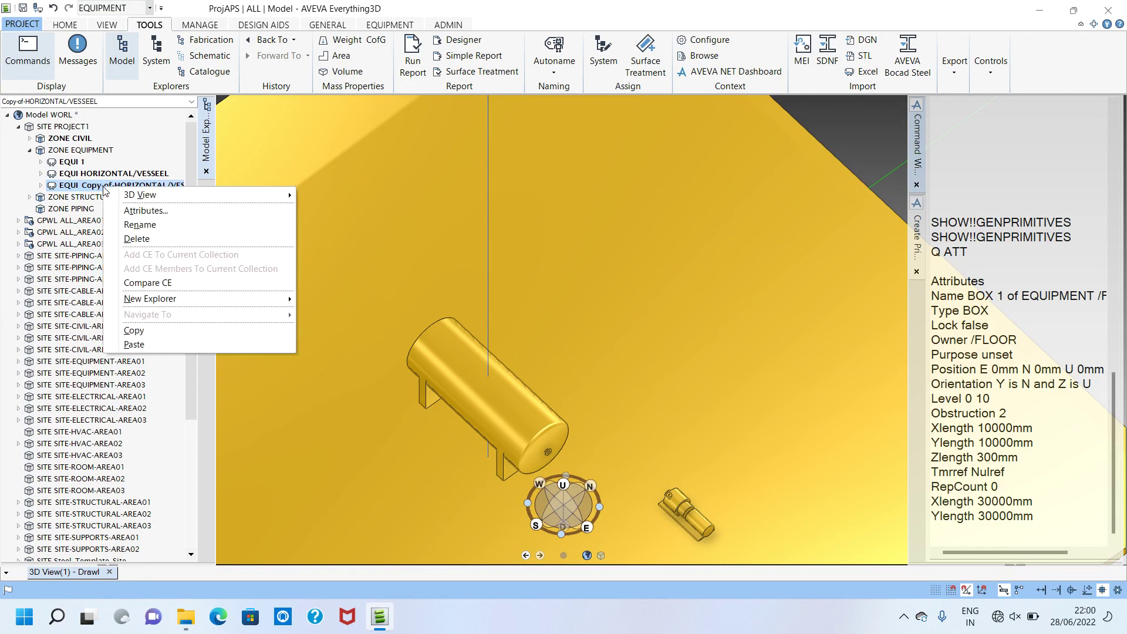
{"action": "left_click", "coordinate": [172, 224]}
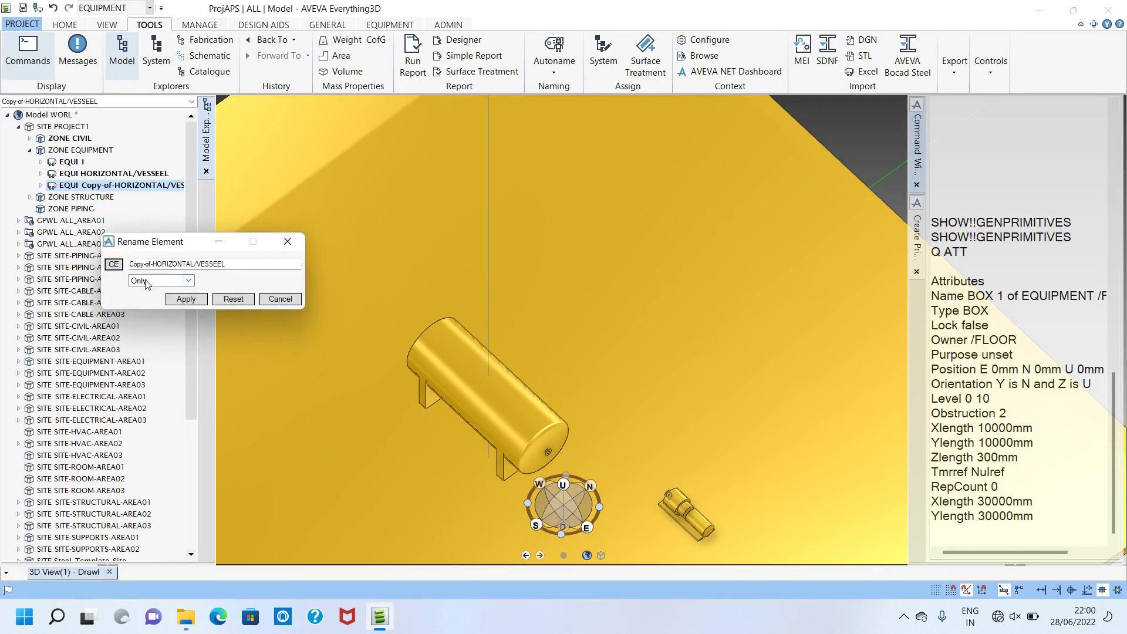
{"action": "left_click", "coordinate": [153, 264]}
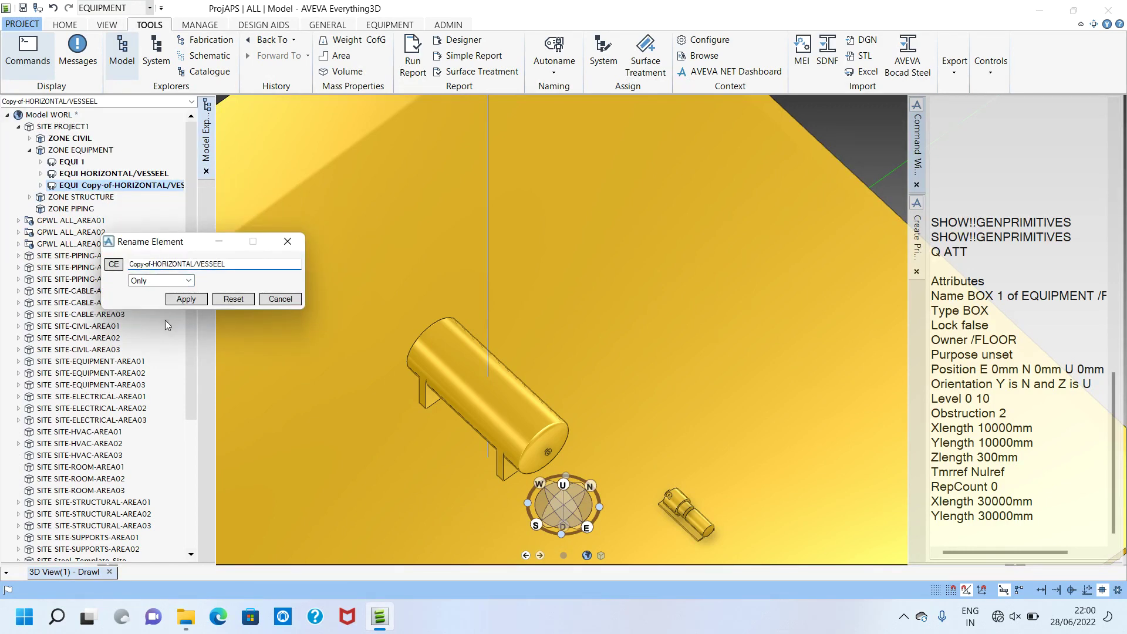
{"action": "key", "text": "BackSpace"}
{"action": "key", "text": "BackSpace"}
{"action": "key", "text": "BackSpace"}
{"action": "key", "text": "BackSpace"}
{"action": "key", "text": "BackSpace"}
{"action": "key", "text": "BackSpace"}
{"action": "key", "text": "BackSpace"}
{"action": "key", "text": "BackSpace"}
{"action": "left_click", "coordinate": [232, 264]}
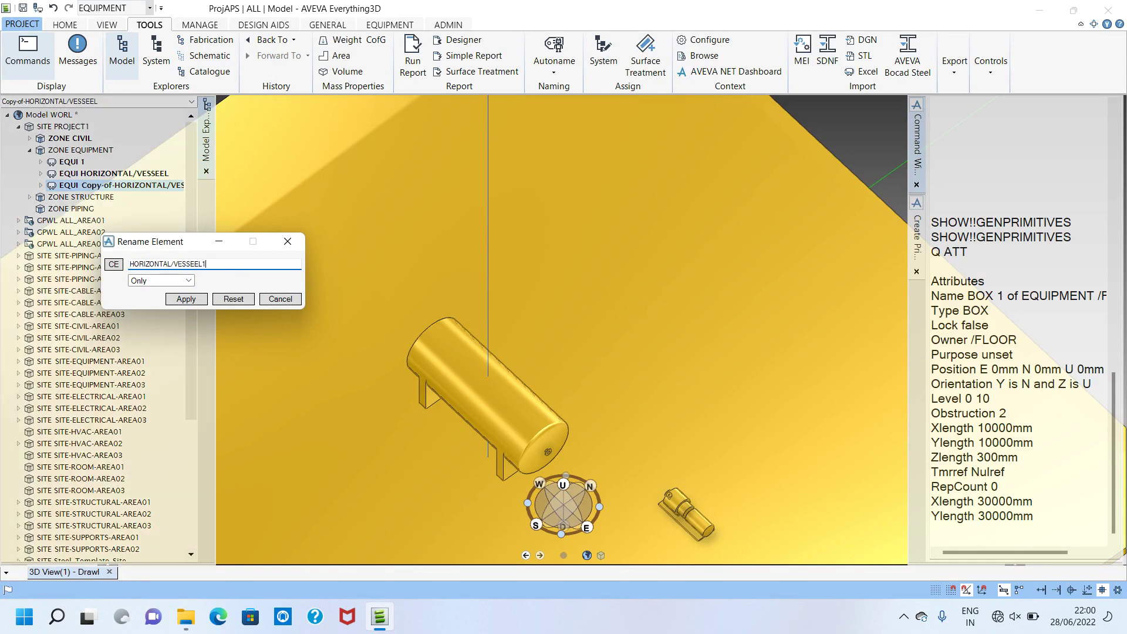
{"action": "left_click", "coordinate": [188, 283]}
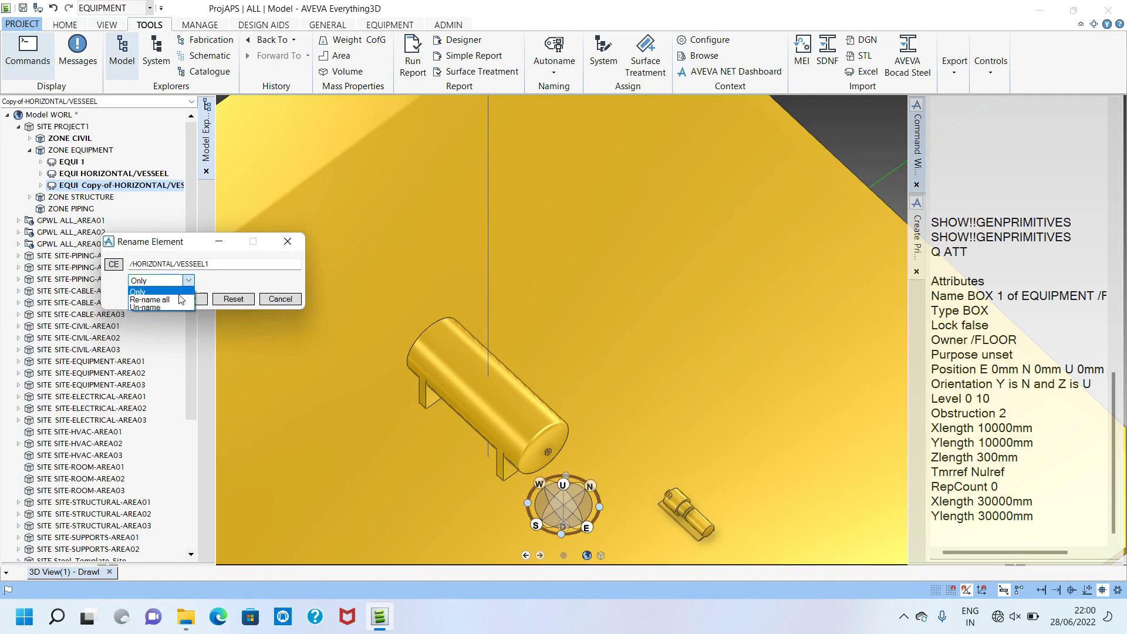
{"action": "left_click", "coordinate": [181, 300]}
{"action": "left_click", "coordinate": [194, 299]}
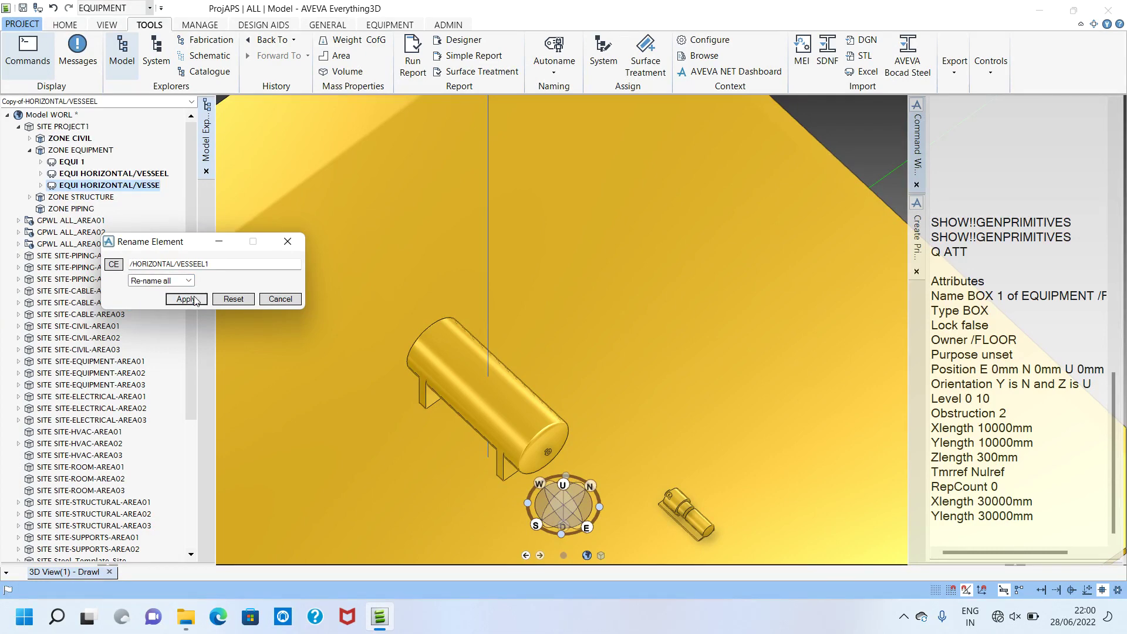
{"action": "left_click", "coordinate": [284, 301]}
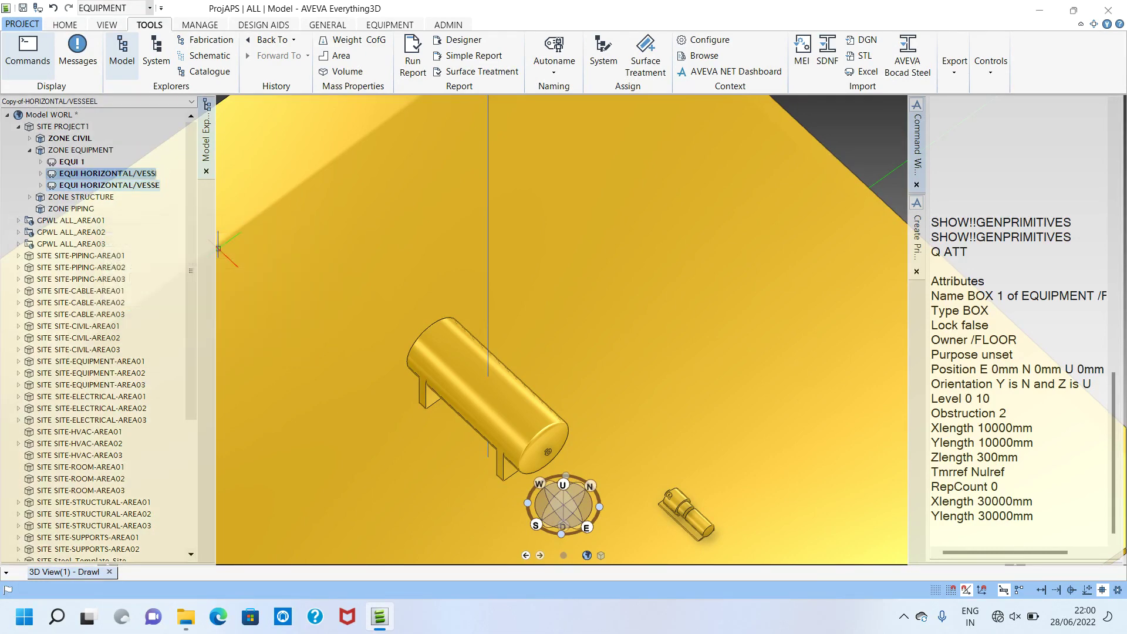
Check the members of the renamed vessel copy, and make HORIZONTAL/VESSEEL1 the current element
{"action": "left_click", "coordinate": [41, 185]}
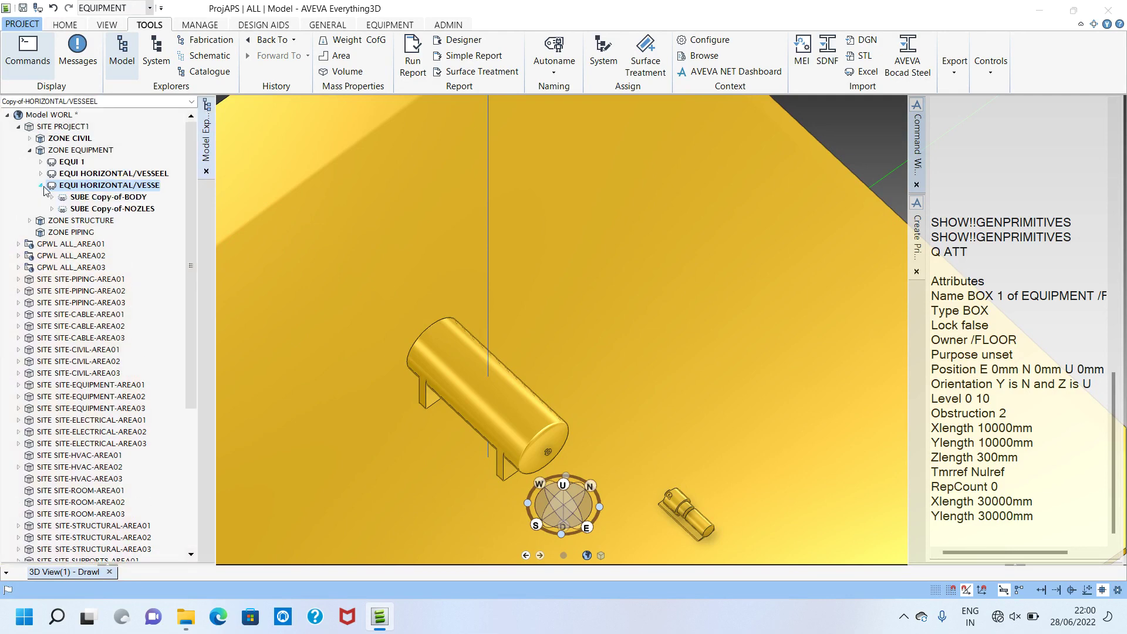
{"action": "left_click", "coordinate": [41, 185]}
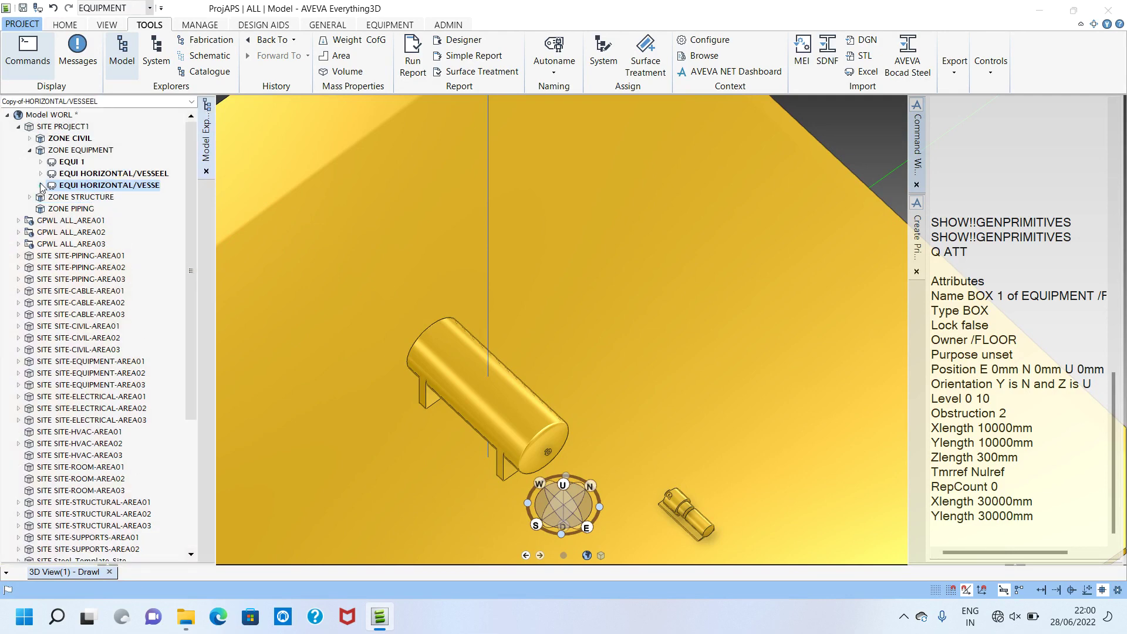
{"action": "scroll", "coordinate": [523, 376], "scroll_direction": "down", "scroll_amount": 3}
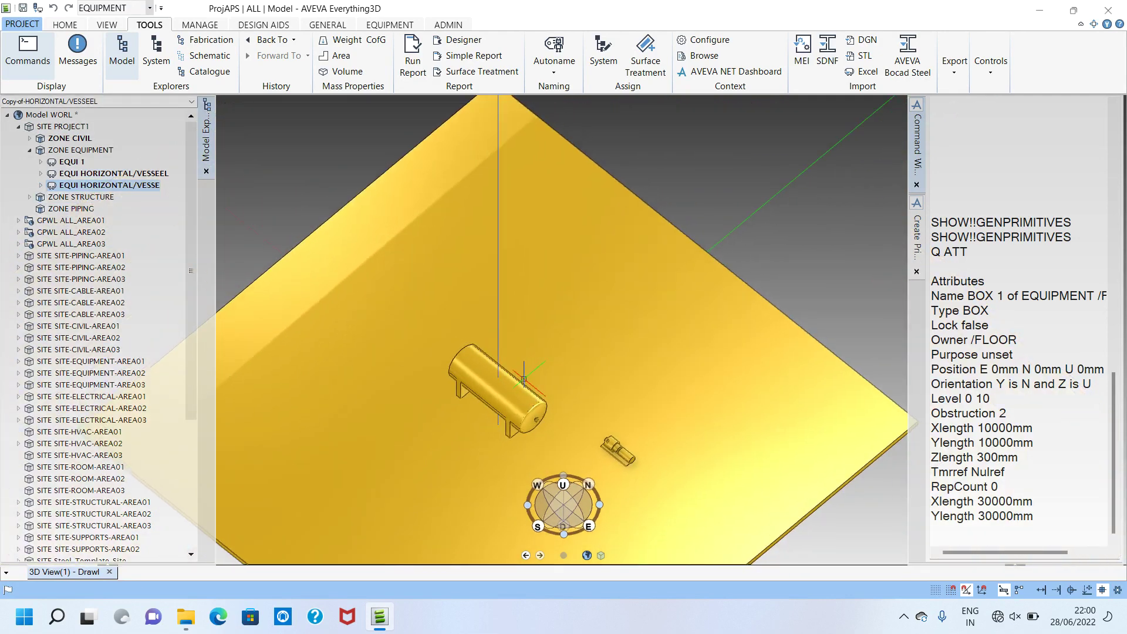
{"action": "left_click", "coordinate": [109, 175]}
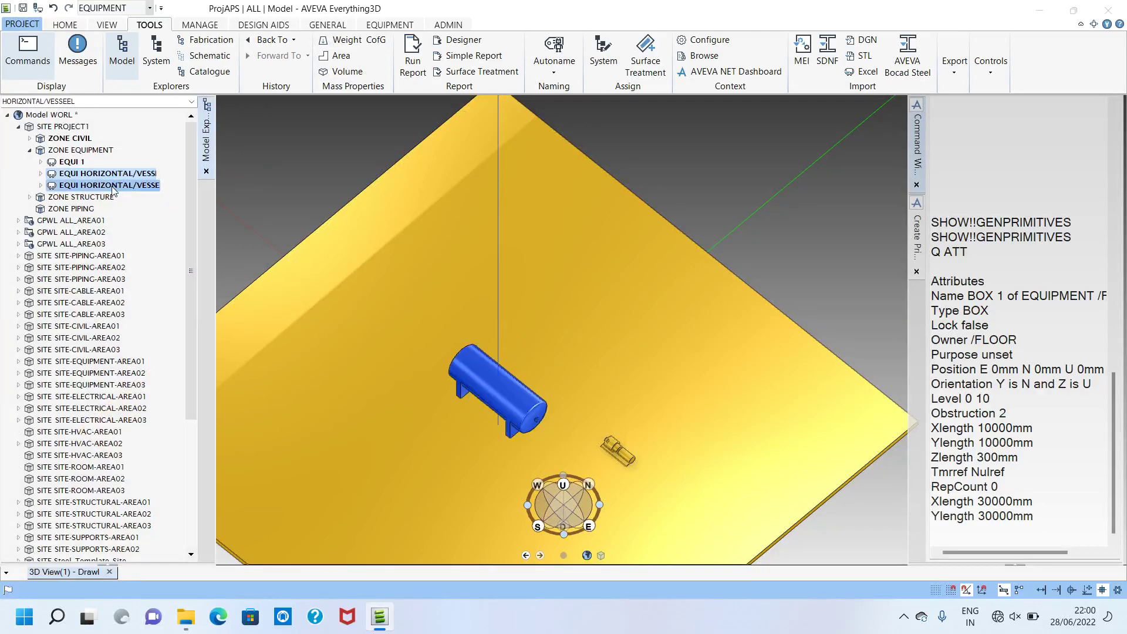
{"action": "left_click", "coordinate": [114, 188]}
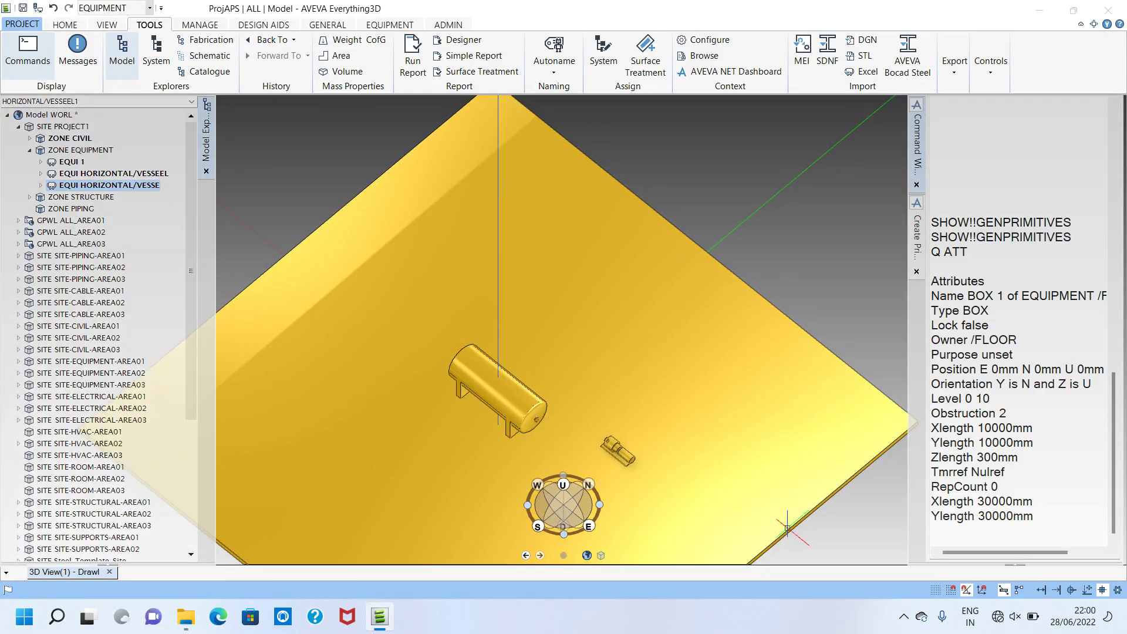
{"action": "scroll", "coordinate": [550, 406], "scroll_direction": "up", "scroll_amount": 2}
{"action": "scroll", "coordinate": [550, 408], "scroll_direction": "up", "scroll_amount": 2}
{"action": "middle_click_drag", "start_coordinate": [358, 523], "coordinate": [382, 553]}
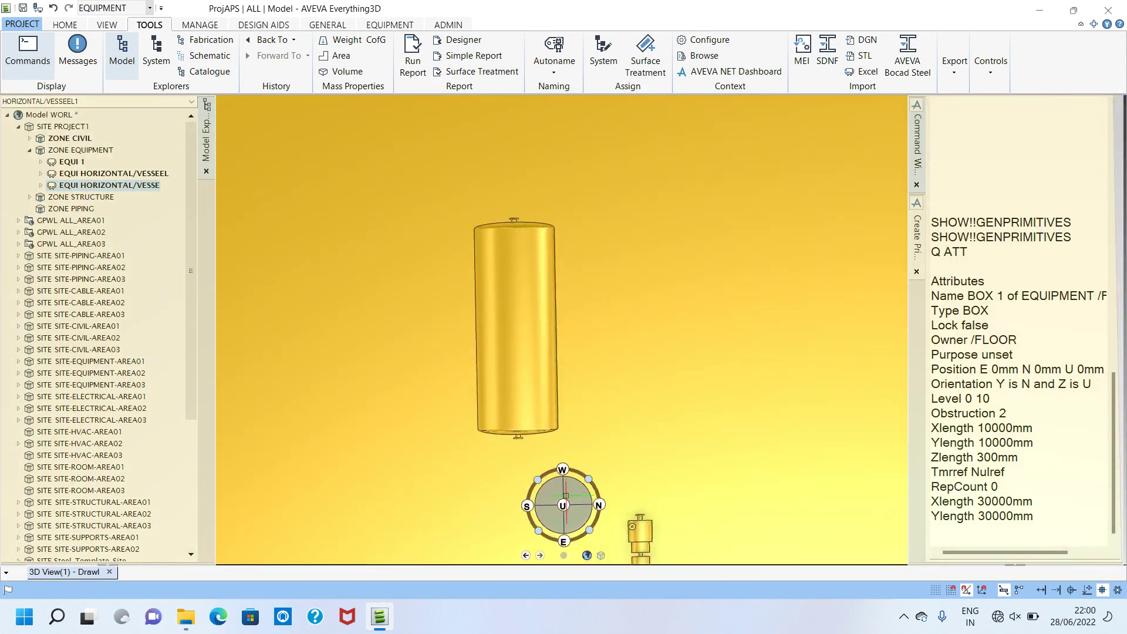
View the model from above and move the vessel HORIZONTAL/VESSEEL1 8000 mm north with the command BY N 8000
{"action": "left_click", "coordinate": [563, 506]}
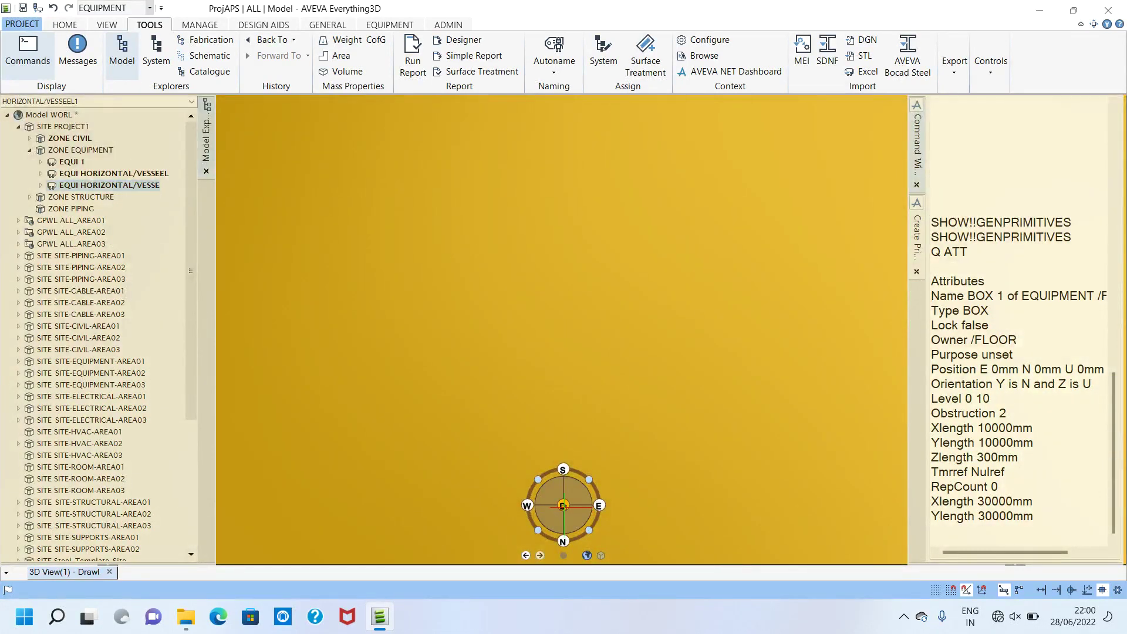
{"action": "left_click", "coordinate": [563, 504]}
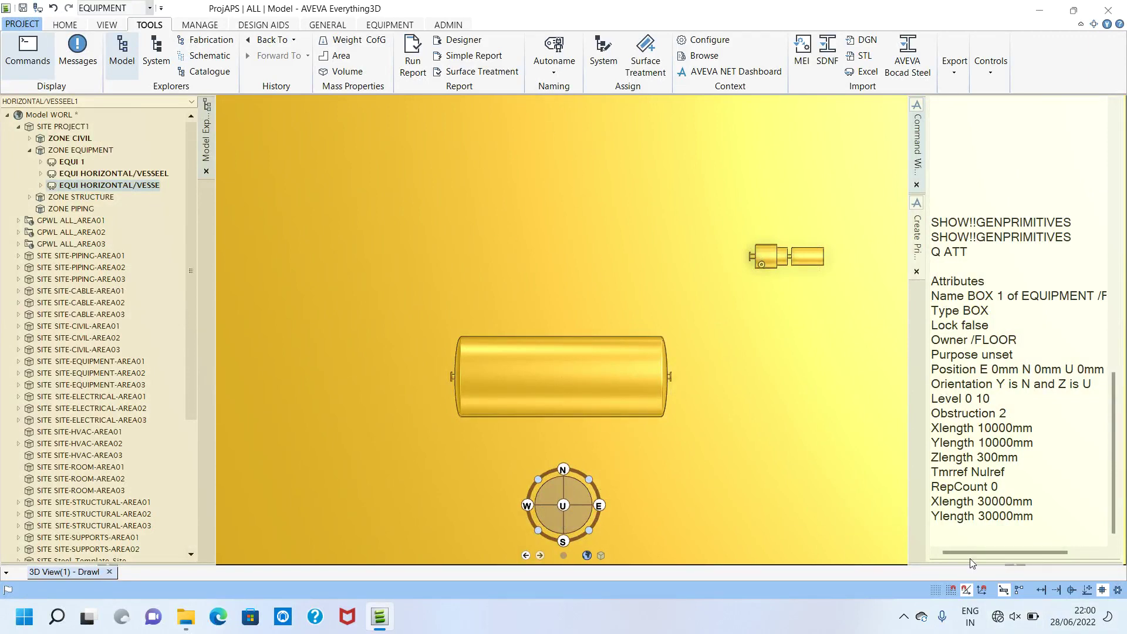
{"action": "left_click", "coordinate": [963, 530]}
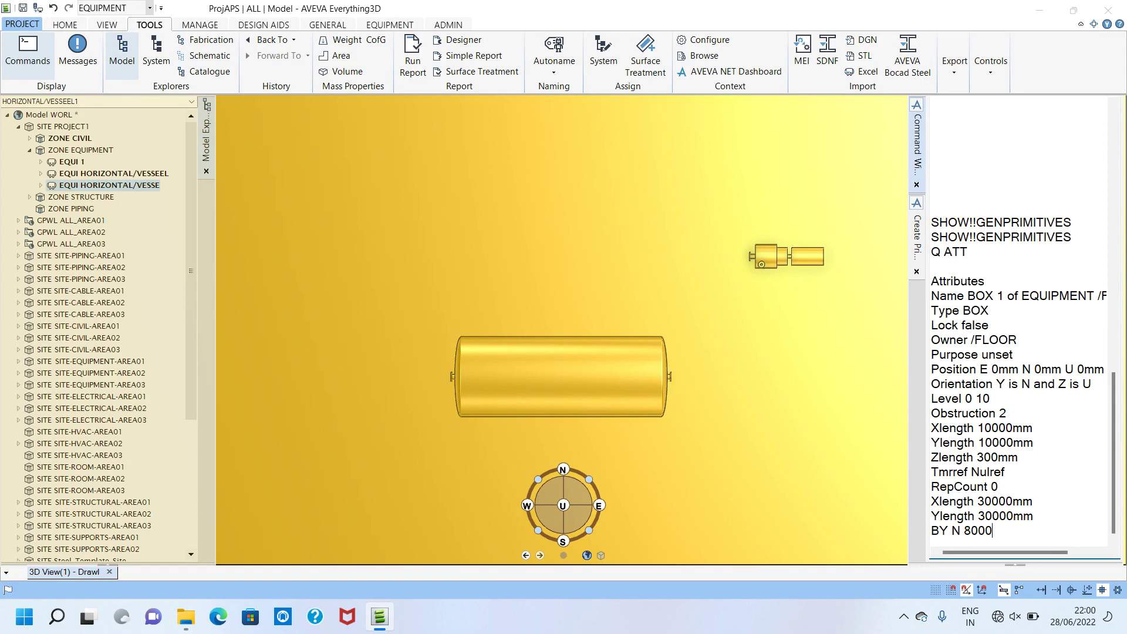
{"action": "left_click", "coordinate": [984, 540]}
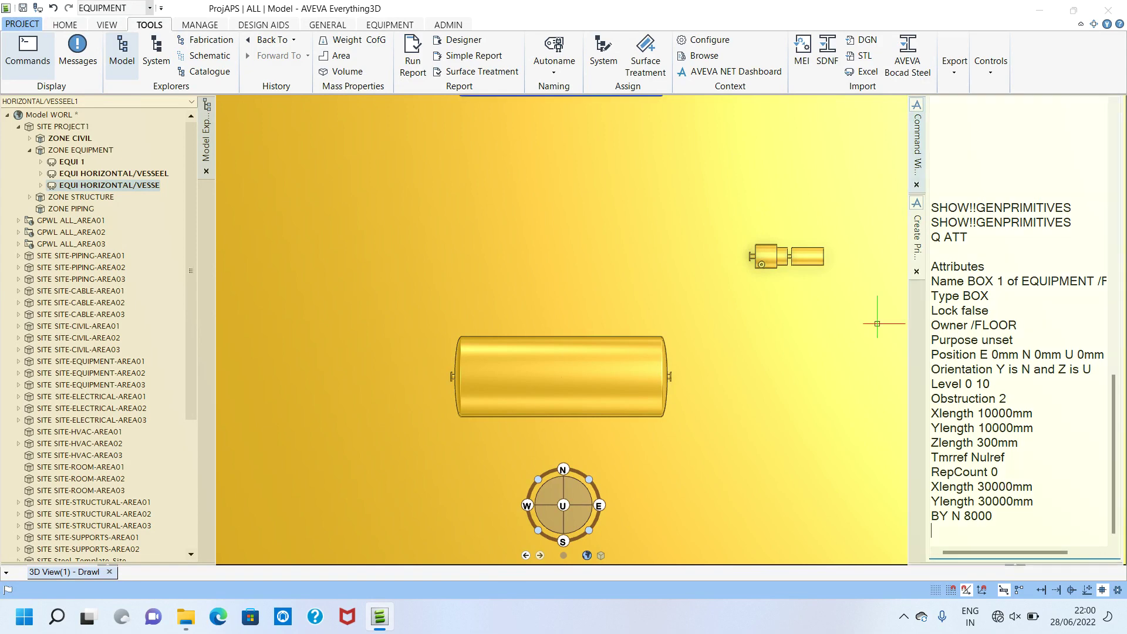
Inspect the moved vessel in 3D and expand HORIZONTAL/VESSEEL1 to the primitives of its Copy-of-BODY subequipment
{"action": "scroll", "coordinate": [679, 264], "scroll_direction": "down", "scroll_amount": 2}
{"action": "middle_click_drag", "start_coordinate": [676, 270], "coordinate": [554, 59]}
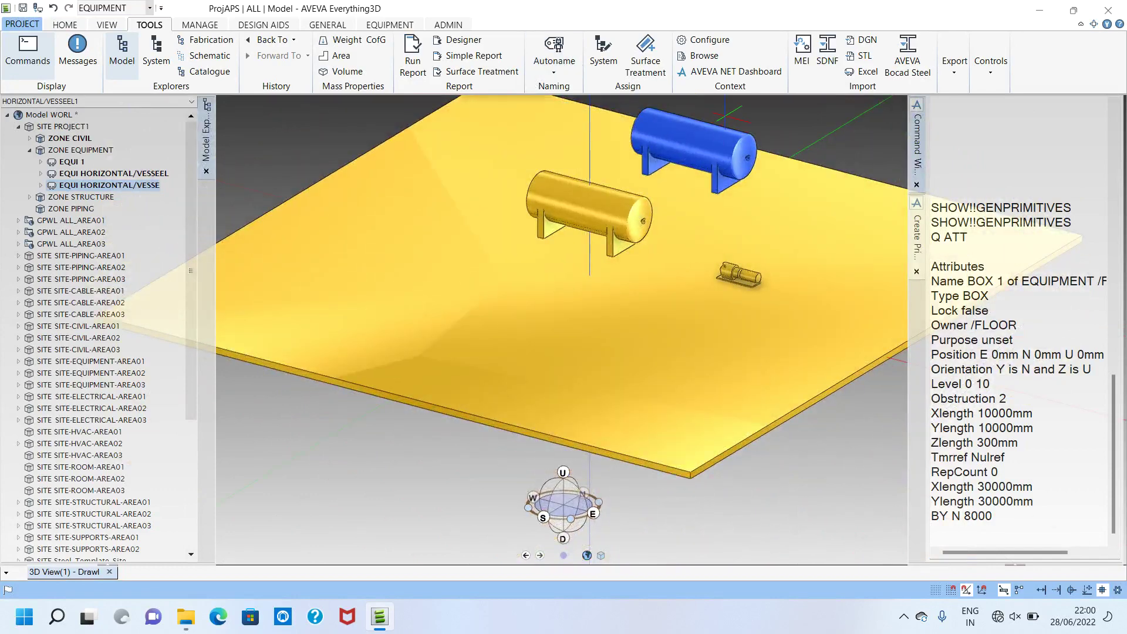
{"action": "scroll", "coordinate": [719, 148], "scroll_direction": "up", "scroll_amount": 2}
{"action": "middle_click_drag", "start_coordinate": [719, 148], "coordinate": [564, 329]}
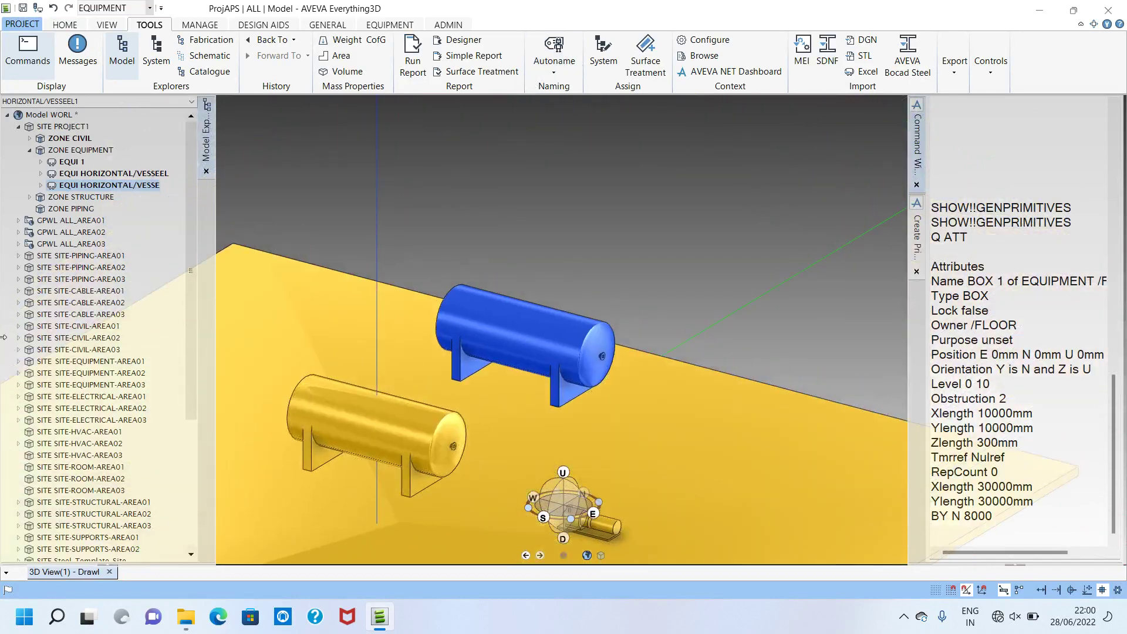
{"action": "left_click", "coordinate": [41, 185]}
{"action": "left_click", "coordinate": [72, 197]}
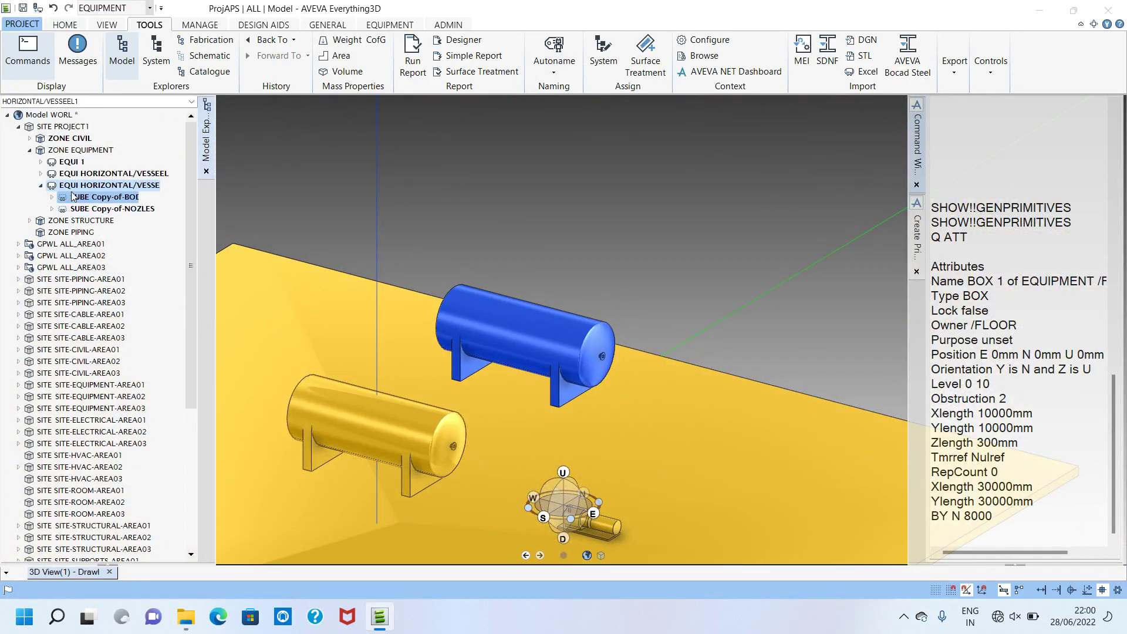
{"action": "double_click", "coordinate": [67, 198]}
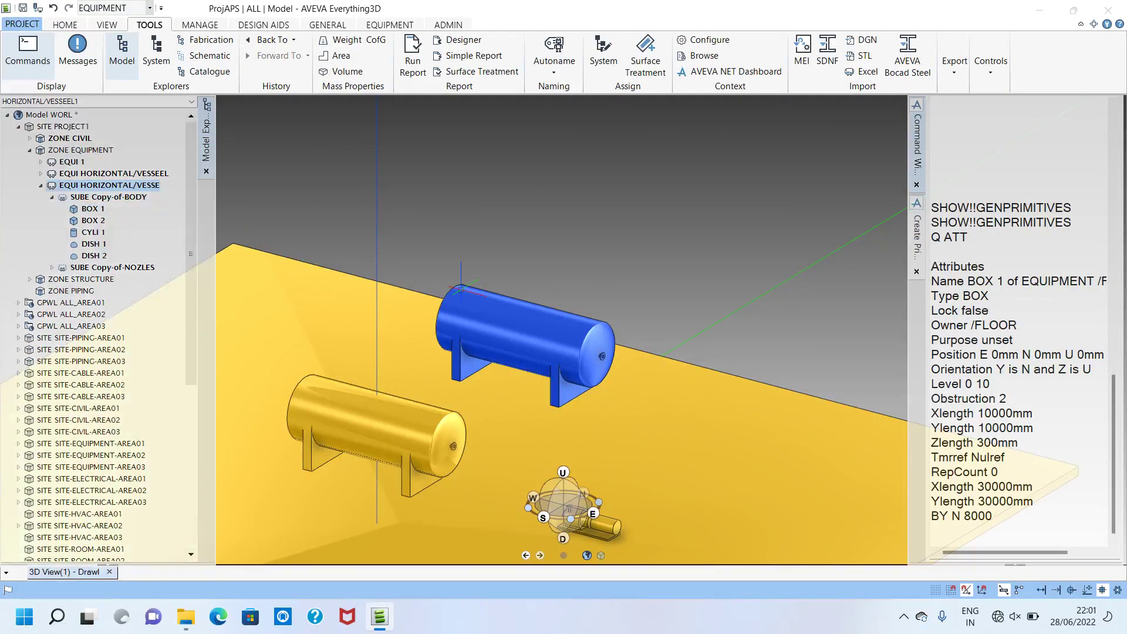
{"action": "scroll", "coordinate": [551, 331], "scroll_direction": "up", "scroll_amount": 4}
{"action": "mouse_move", "coordinate": [589, 354]}
{"action": "middle_mouse_down"}
{"action": "mouse_move", "coordinate": [358, 403]}
{"action": "mouse_move", "coordinate": [259, 404]}
{"action": "mouse_move", "coordinate": [728, 323]}
{"action": "middle_mouse_up"}
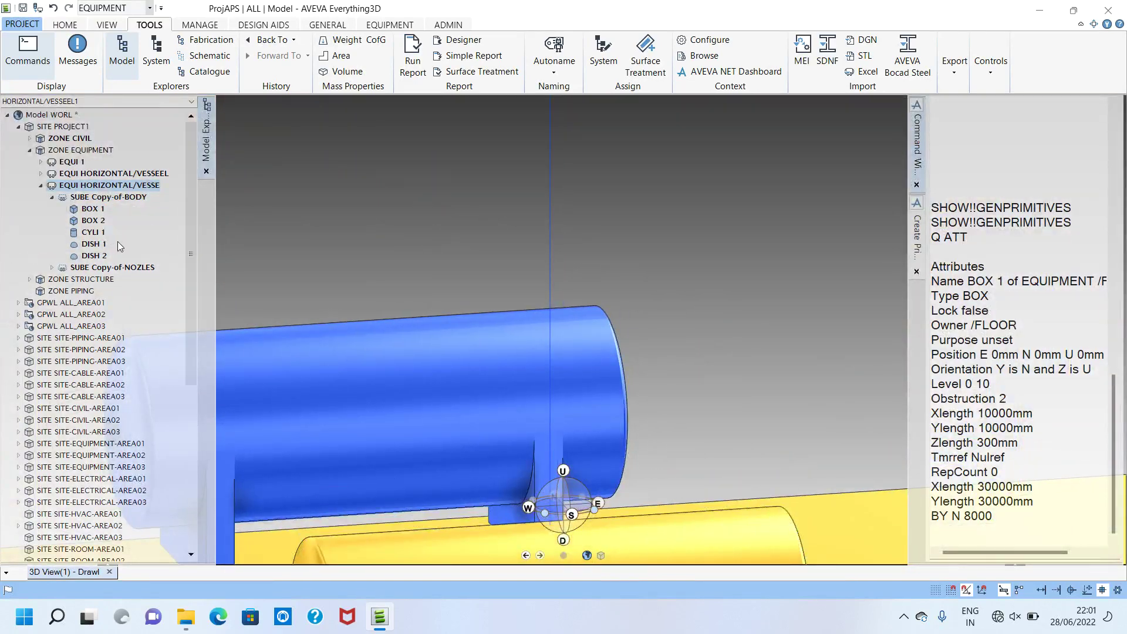
Make CYLI 1 of Copy-of-BODY current, clear the command window and query its attributes with Q ATT
{"action": "left_click", "coordinate": [93, 232]}
{"action": "scroll", "coordinate": [433, 348], "scroll_direction": "down", "scroll_amount": 3}
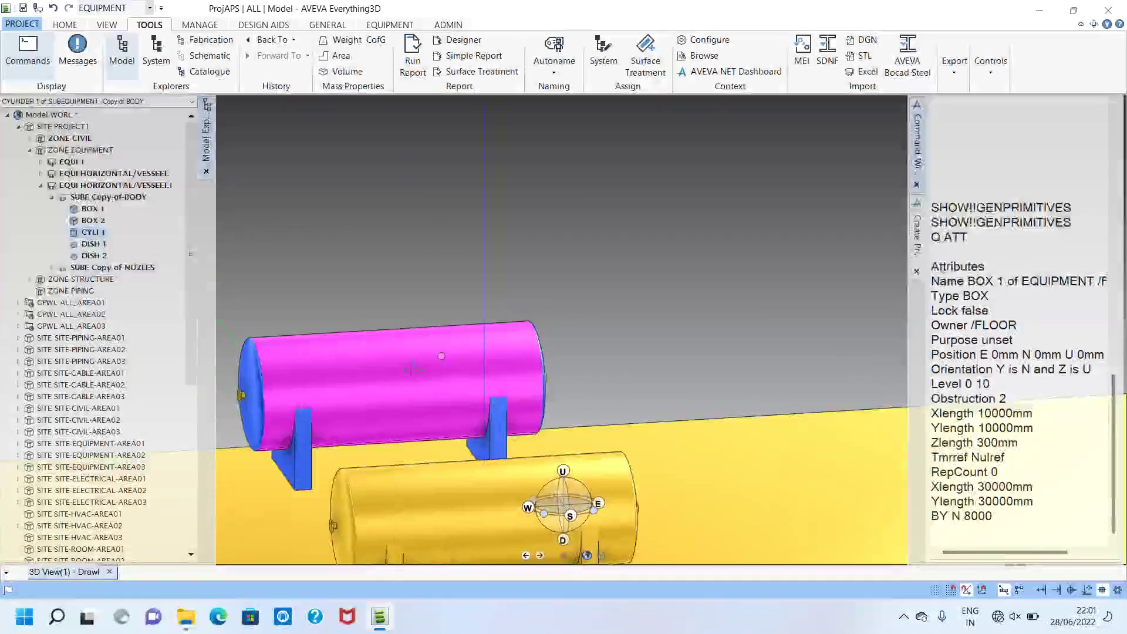
{"action": "middle_click_drag", "start_coordinate": [436, 357], "coordinate": [372, 388]}
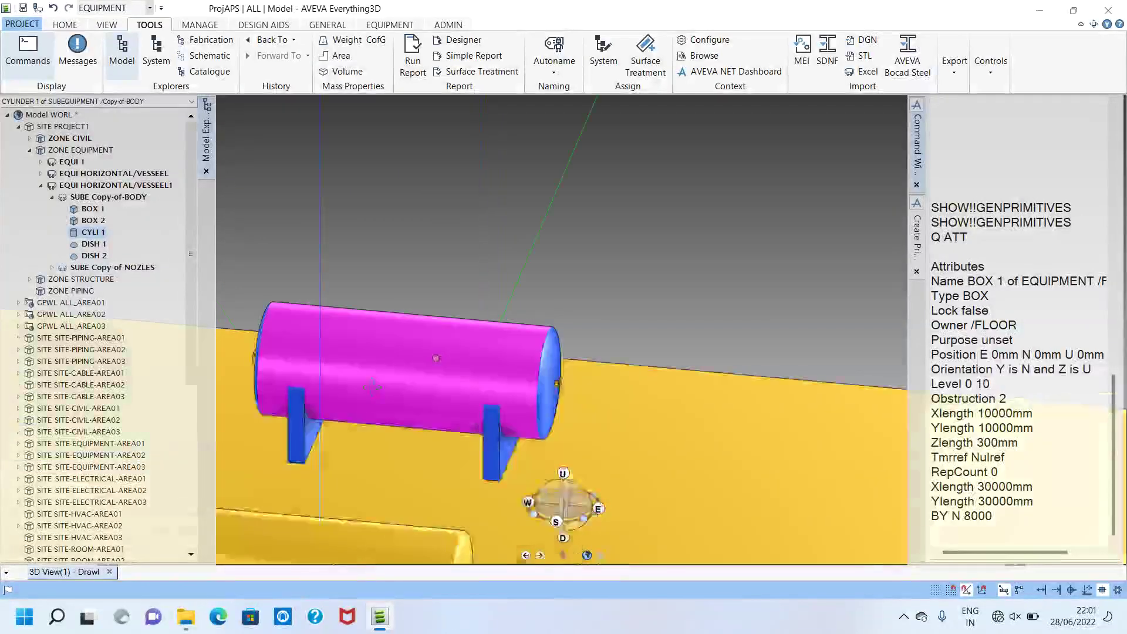
{"action": "right_click", "coordinate": [1058, 141]}
{"action": "left_click", "coordinate": [1033, 224]}
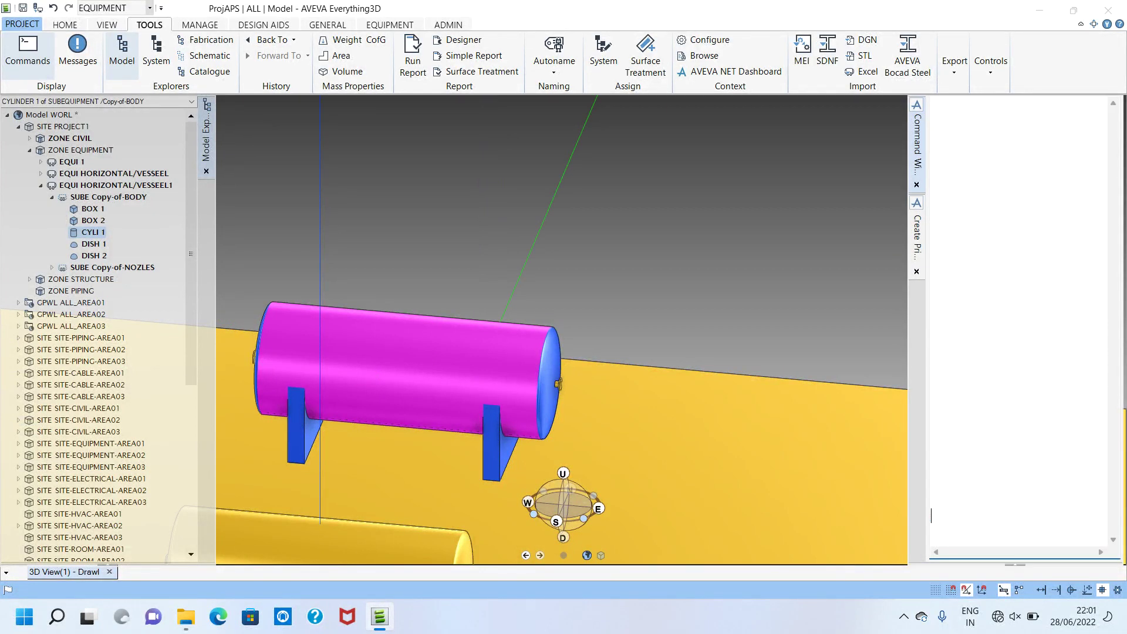
{"action": "type", "text": "Q ATT"}
{"action": "key", "text": "Return"}
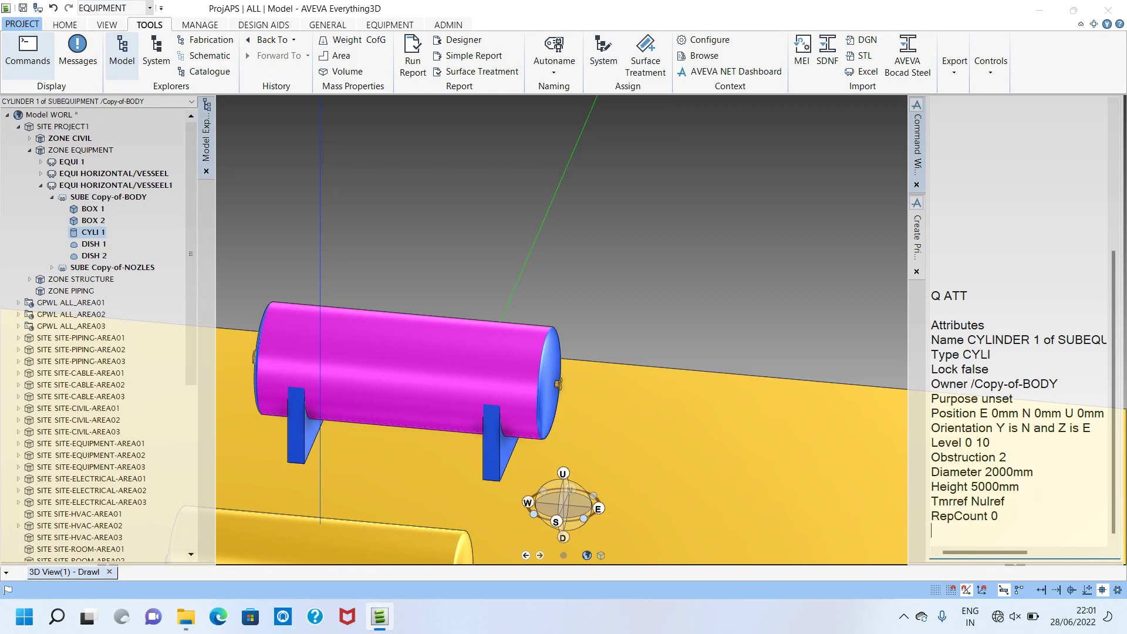
Set the height of the vessel copy's cylinder CYLI 1 to 6000mm
{"action": "double_click", "coordinate": [986, 486]}
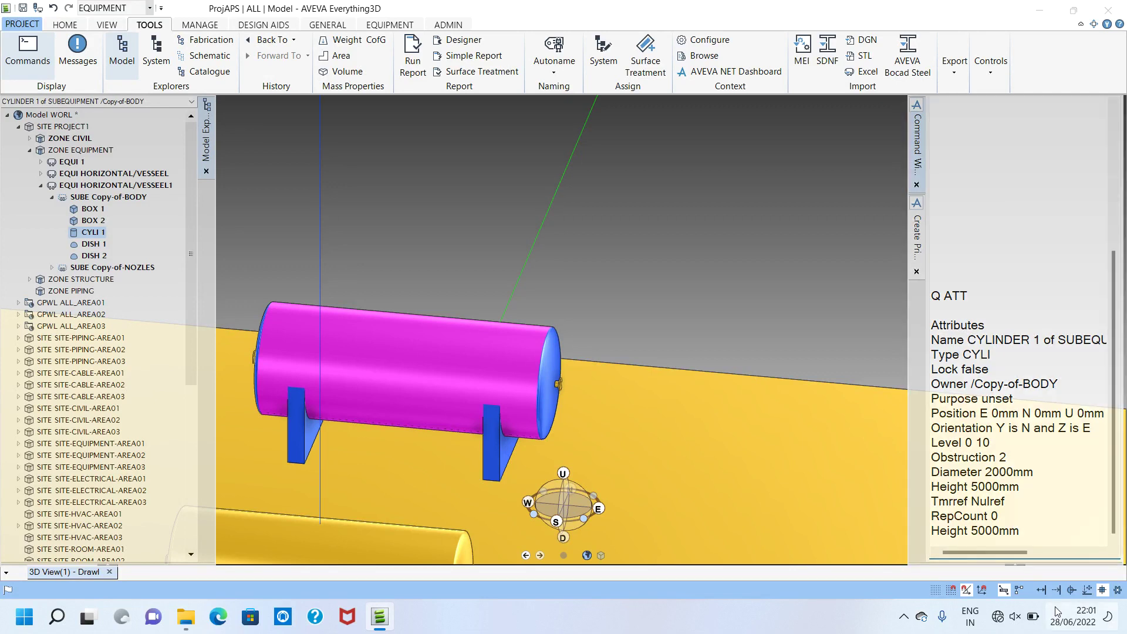
{"action": "key", "text": "BackSpace"}
{"action": "type", "text": "6"}
{"action": "key", "text": "Return"}
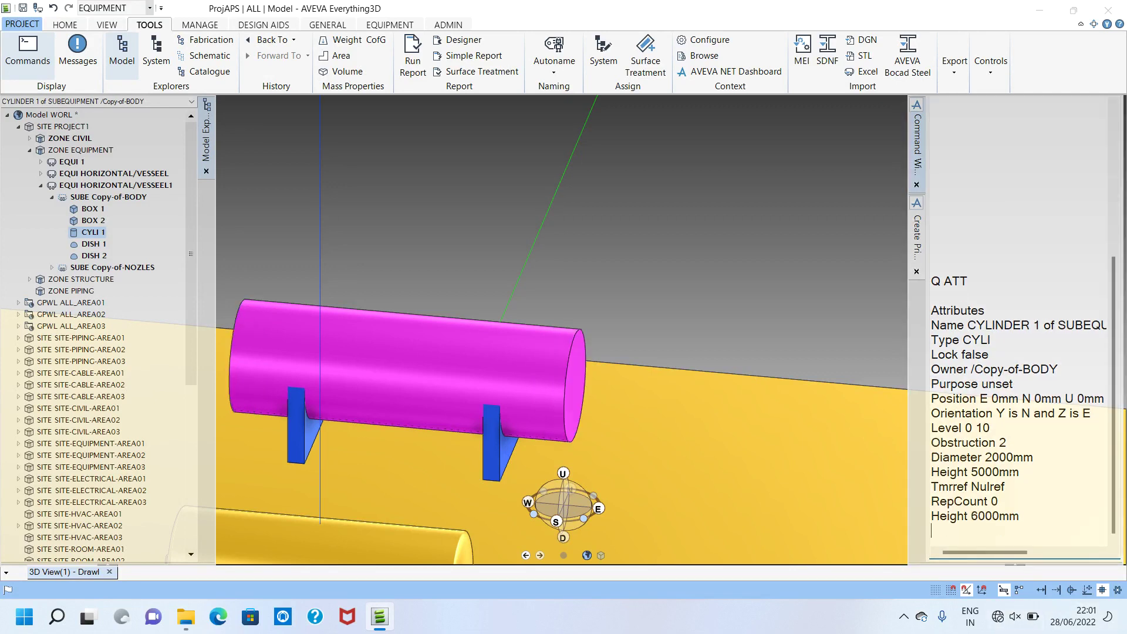
Set the diameter of CYLI 1 to 2500mm and check the enlarged shell against its supports
{"action": "double_click", "coordinate": [1032, 457]}
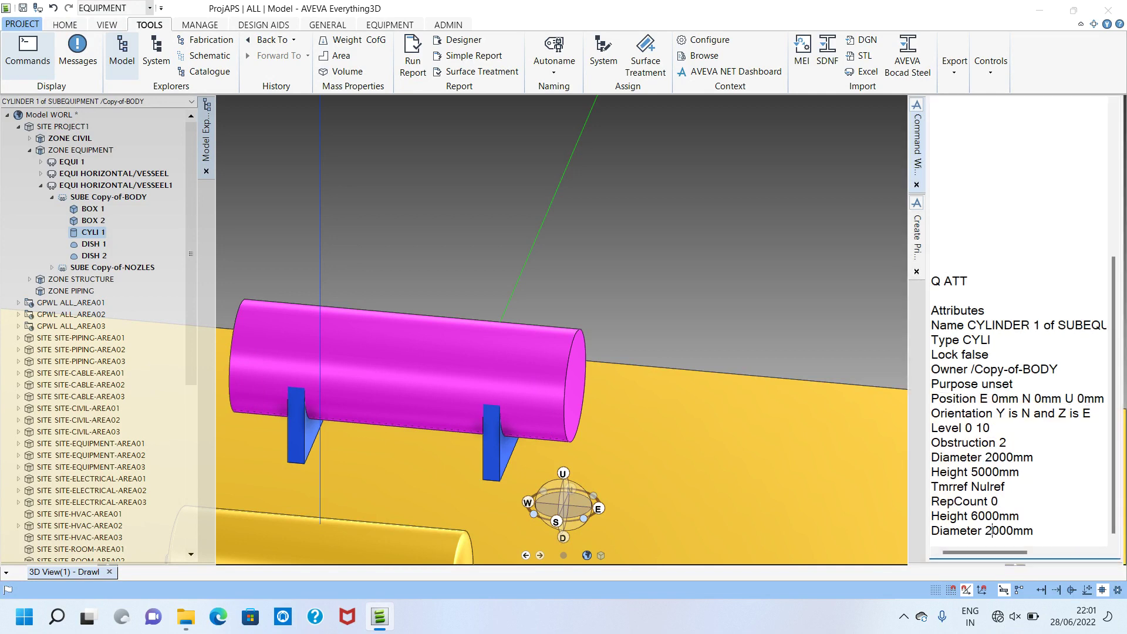
{"action": "key", "text": "Delete"}
{"action": "type", "text": "5"}
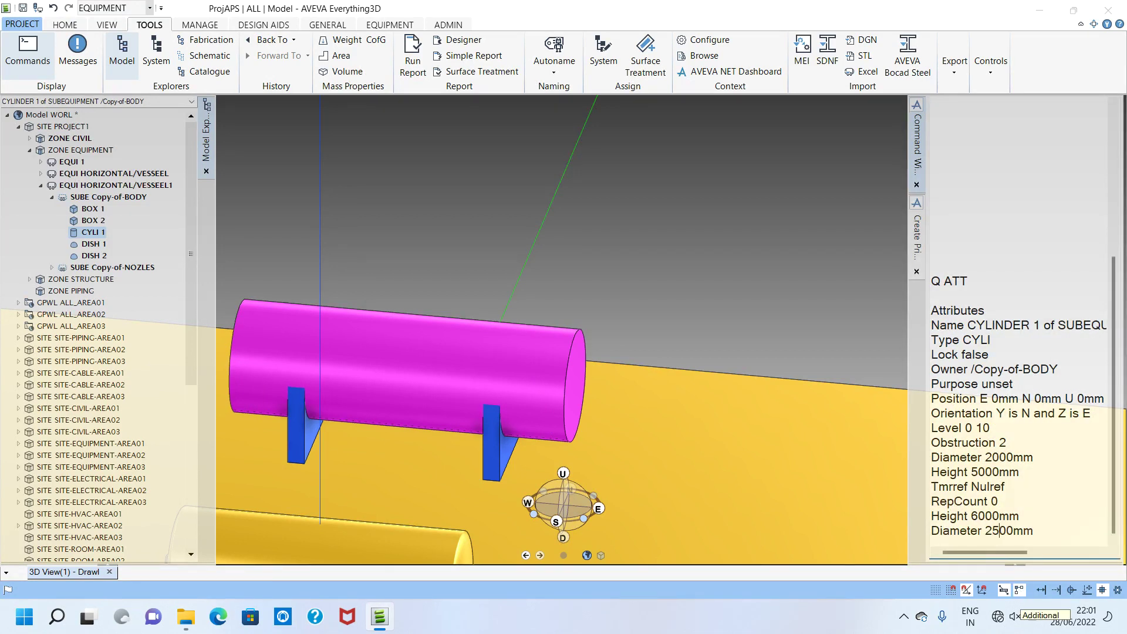
{"action": "key", "text": "Return"}
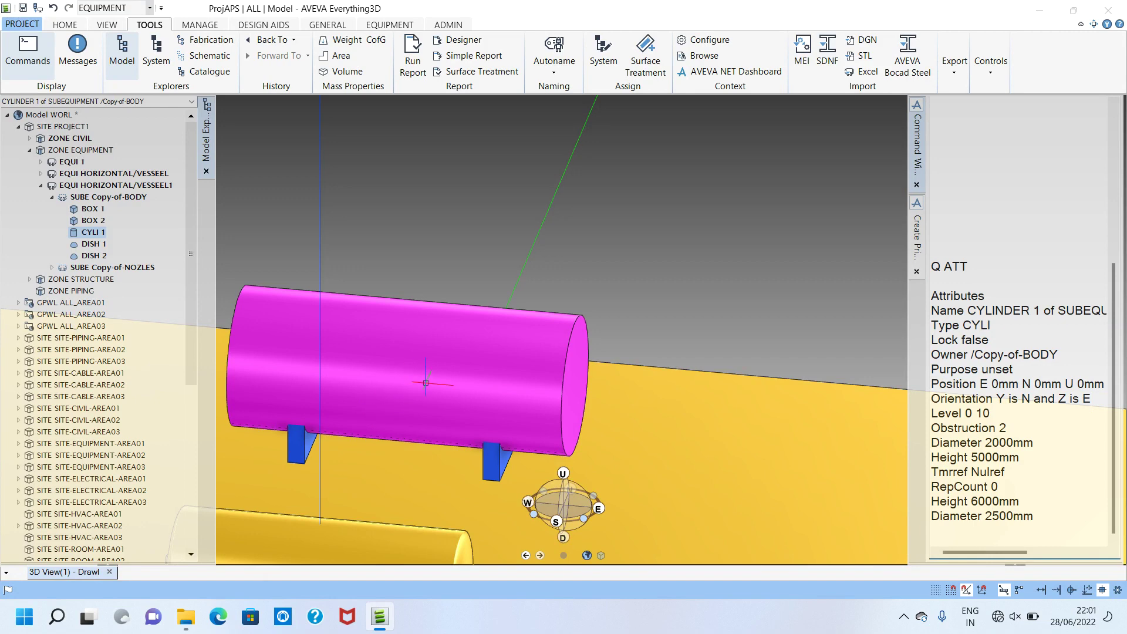
{"action": "scroll", "coordinate": [440, 376], "scroll_direction": "up", "scroll_amount": 3}
{"action": "mouse_move", "coordinate": [496, 369]}
{"action": "middle_mouse_down"}
{"action": "mouse_move", "coordinate": [435, 367]}
{"action": "mouse_move", "coordinate": [490, 365]}
{"action": "middle_mouse_up"}
{"action": "scroll", "coordinate": [538, 361], "scroll_direction": "down", "scroll_amount": 5}
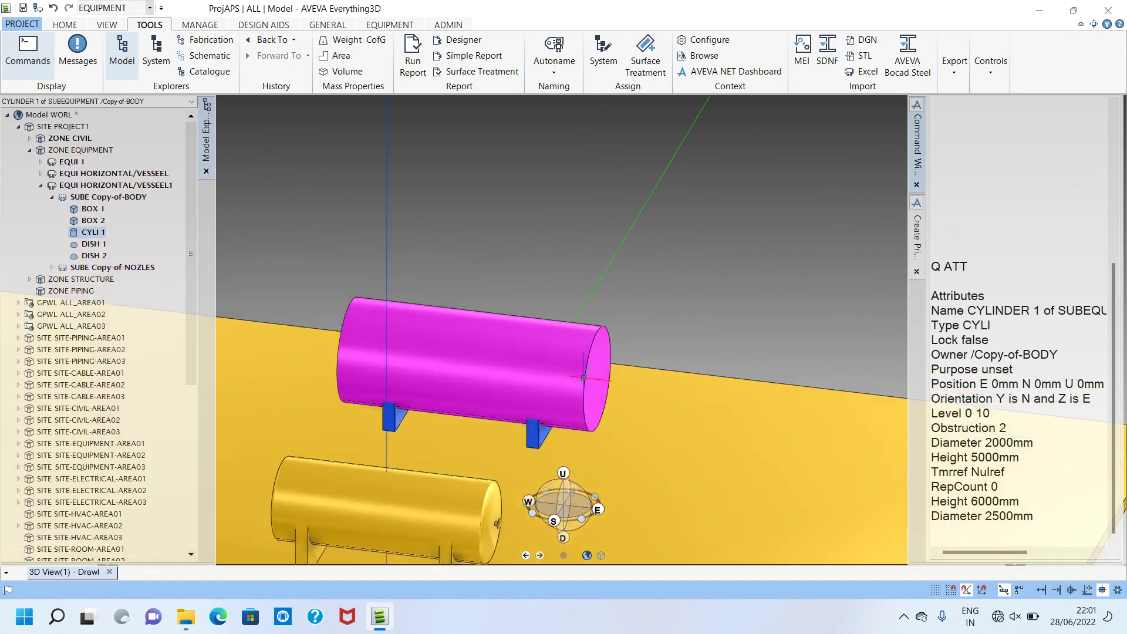
Make DISH 1 of Copy-of-BODY current and set its diameter to 2500mm
{"action": "left_click", "coordinate": [87, 245]}
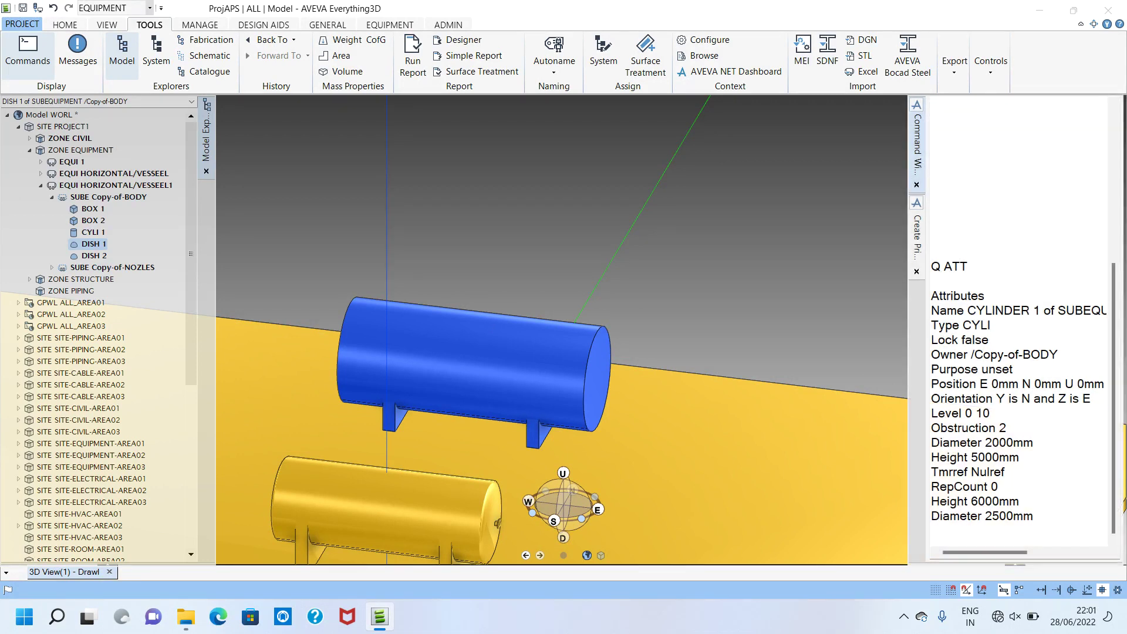
{"action": "double_click", "coordinate": [1010, 515]}
{"action": "key", "text": "Return"}
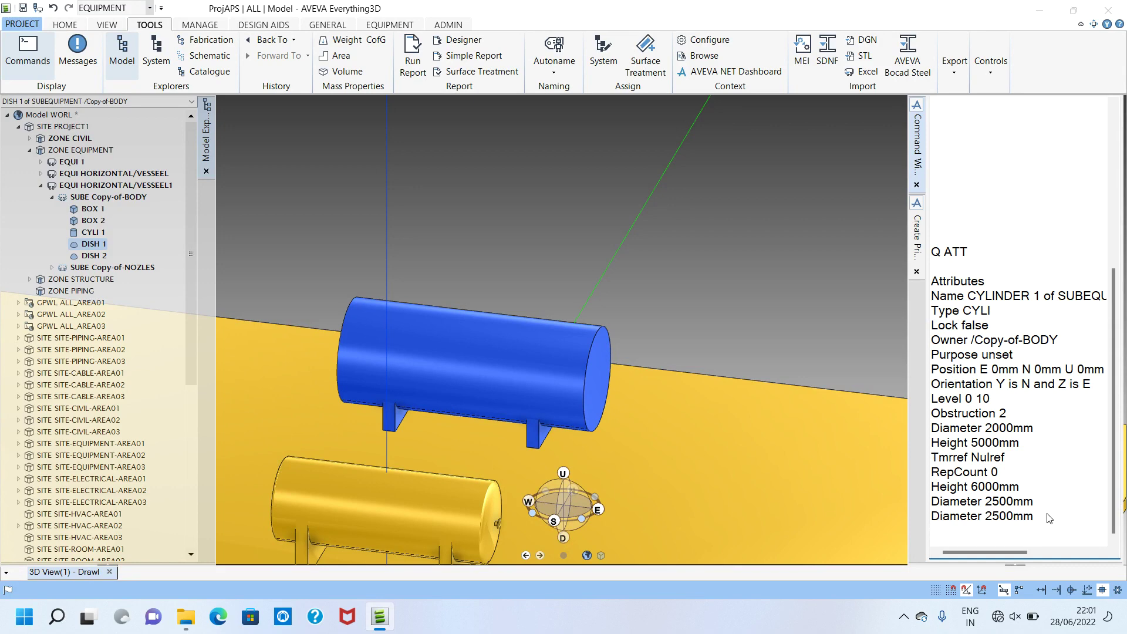
Switch the 3D view to wireframe display and focus on DISH 1 at the cylinder's east end
{"action": "key", "text": "F8"}
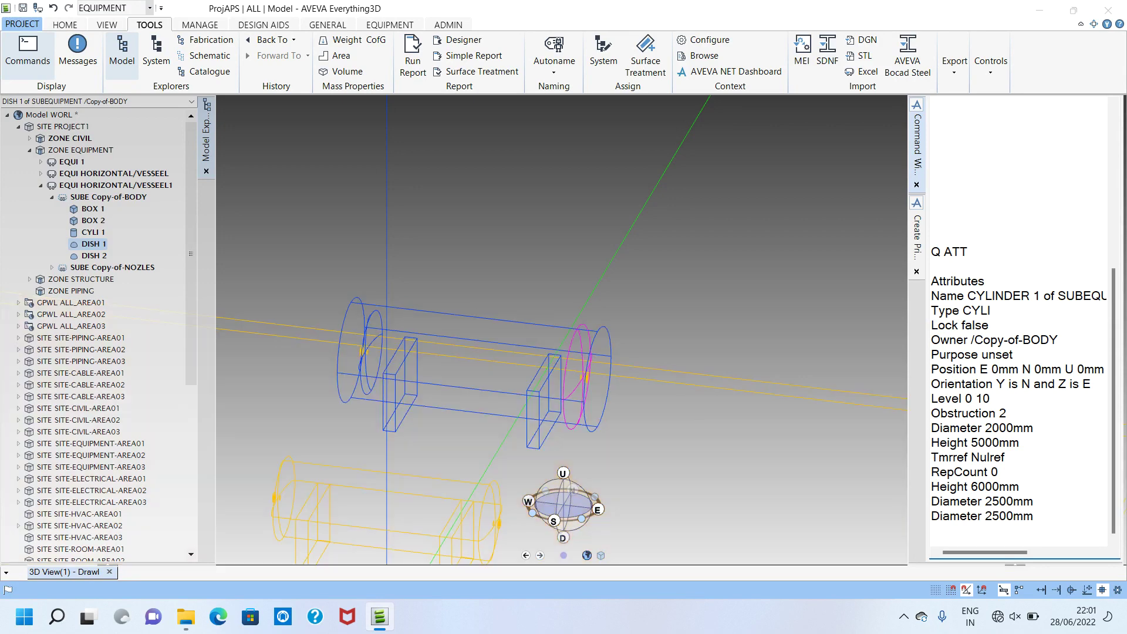
{"action": "scroll", "coordinate": [581, 367], "scroll_direction": "up", "scroll_amount": 5}
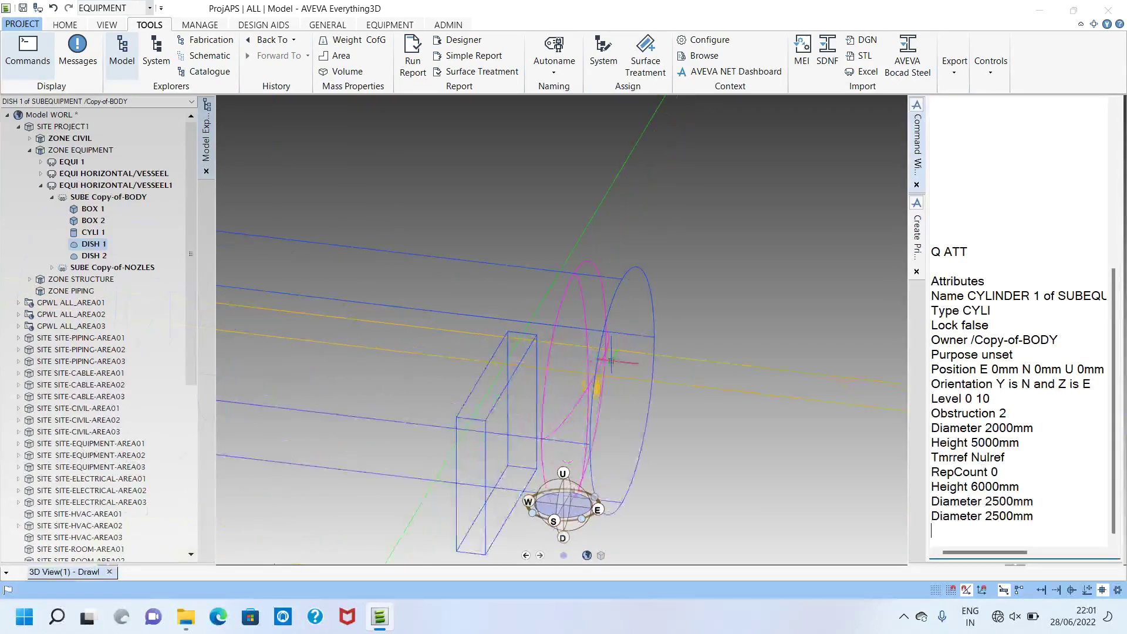
{"action": "middle_click_drag", "start_coordinate": [639, 351], "coordinate": [651, 353]}
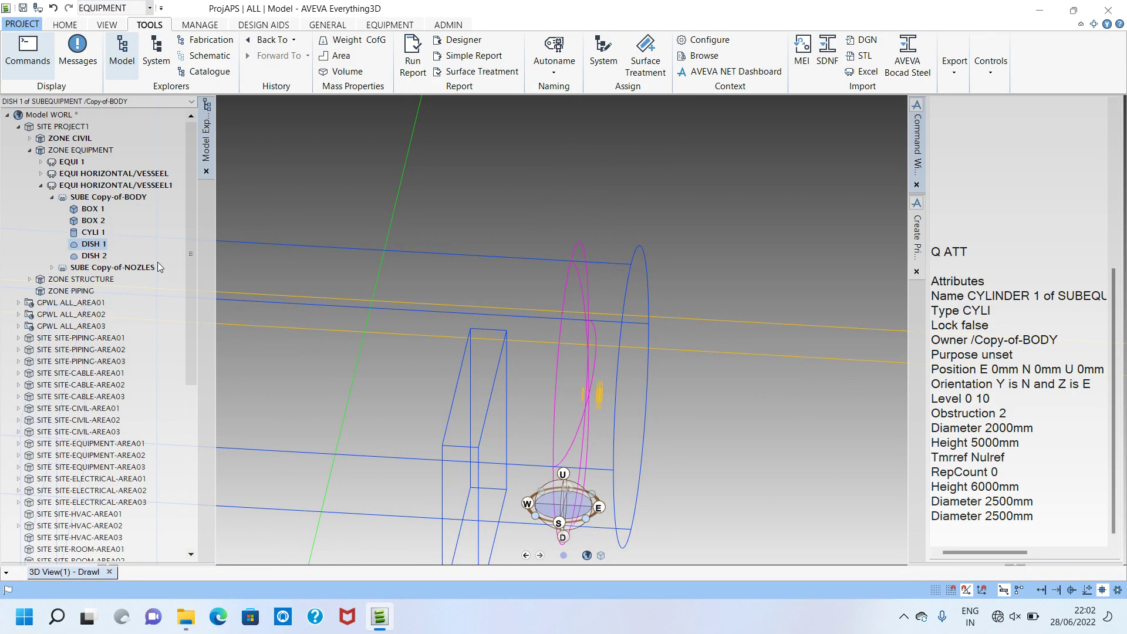
{"action": "left_click", "coordinate": [1005, 591]}
{"action": "scroll", "coordinate": [135, 41], "scroll_direction": "up", "scroll_amount": 2}
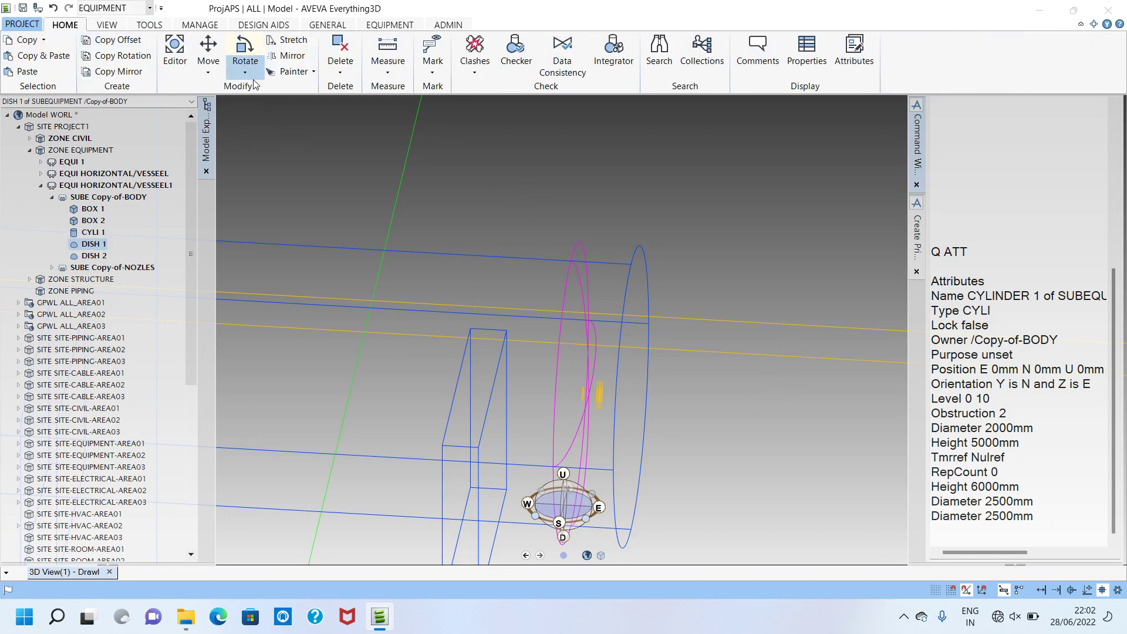
Move DISH 1's origin to the centre of the cylinder's east end face, at East 3000mm, and apply the explicit position
{"action": "left_click", "coordinate": [209, 70]}
{"action": "left_click", "coordinate": [227, 103]}
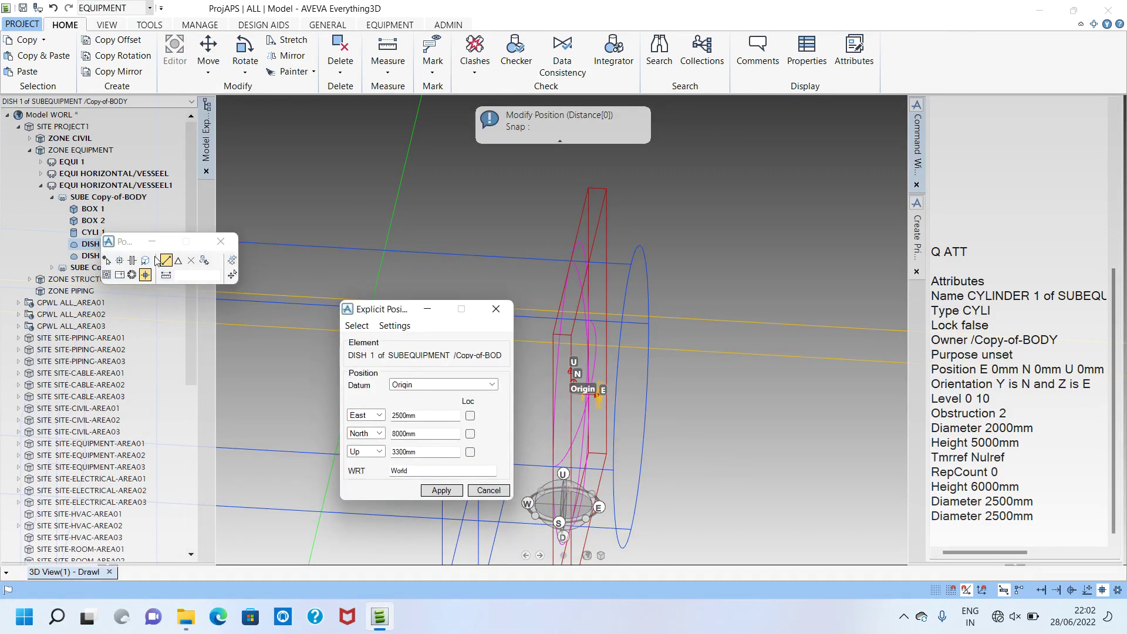
{"action": "left_click", "coordinate": [146, 260]}
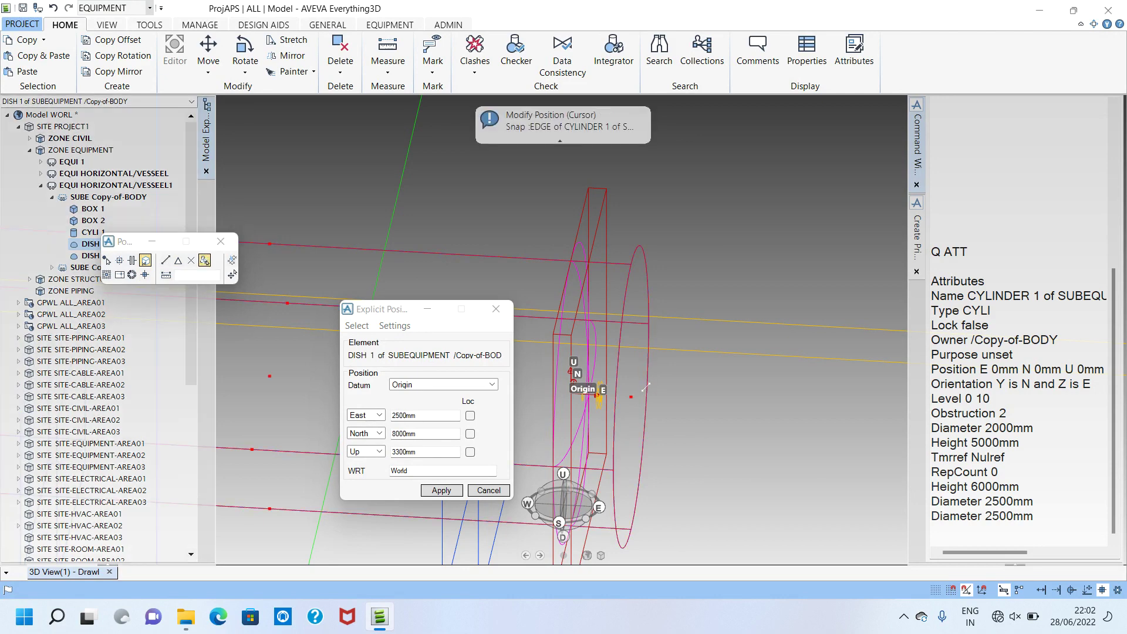
{"action": "left_click", "coordinate": [631, 397]}
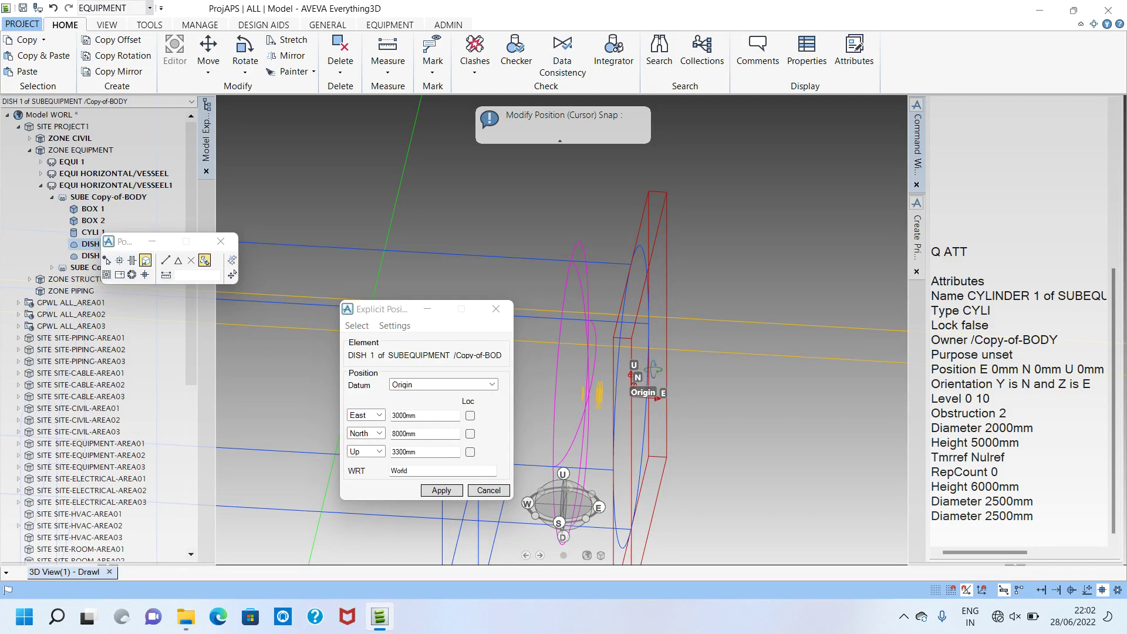
{"action": "middle_click_drag", "start_coordinate": [650, 368], "coordinate": [674, 373]}
{"action": "left_click", "coordinate": [440, 491]}
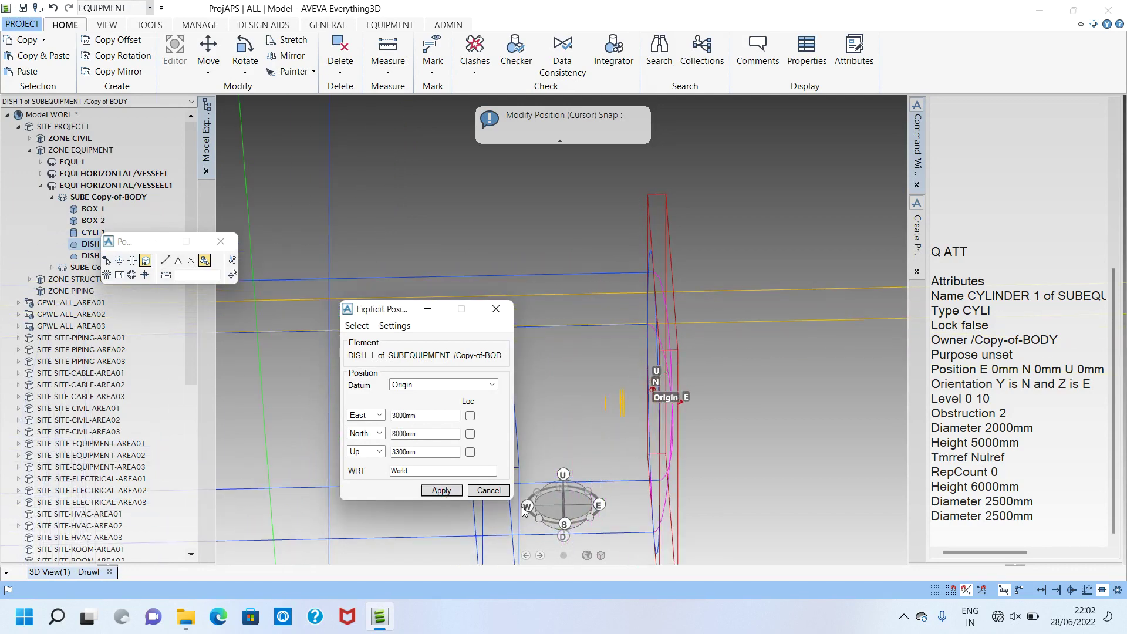
{"action": "left_click", "coordinate": [489, 491]}
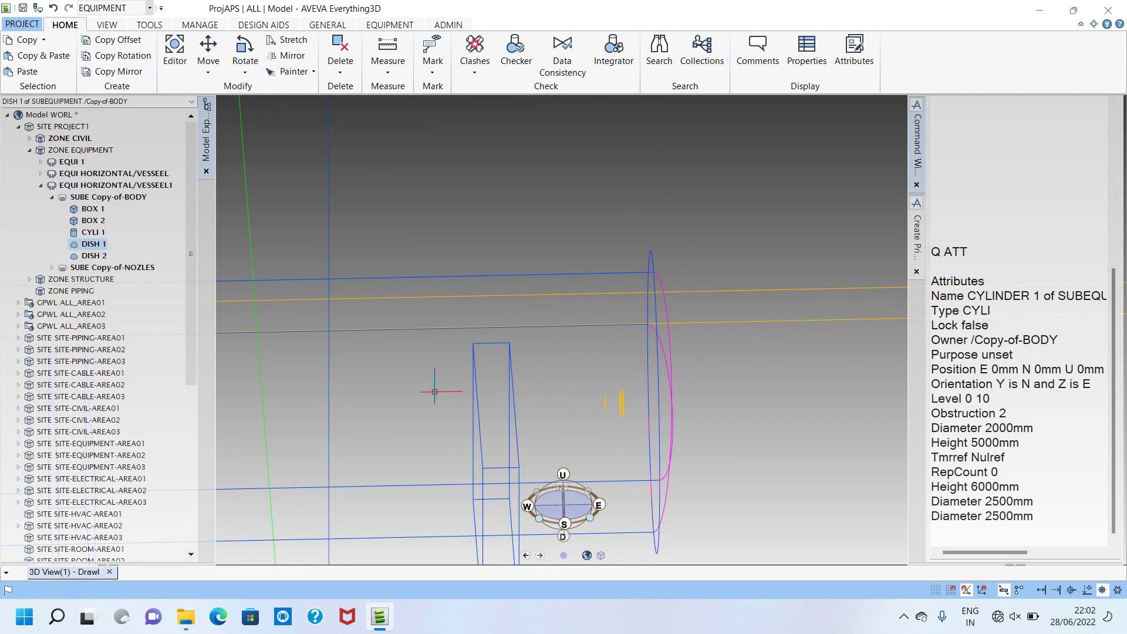
Make DISH 2 at the cylinder's west end current and set its diameter to 2500mm
{"action": "scroll", "coordinate": [440, 392], "scroll_direction": "down", "scroll_amount": 5}
{"action": "scroll", "coordinate": [402, 324], "scroll_direction": "up", "scroll_amount": 5}
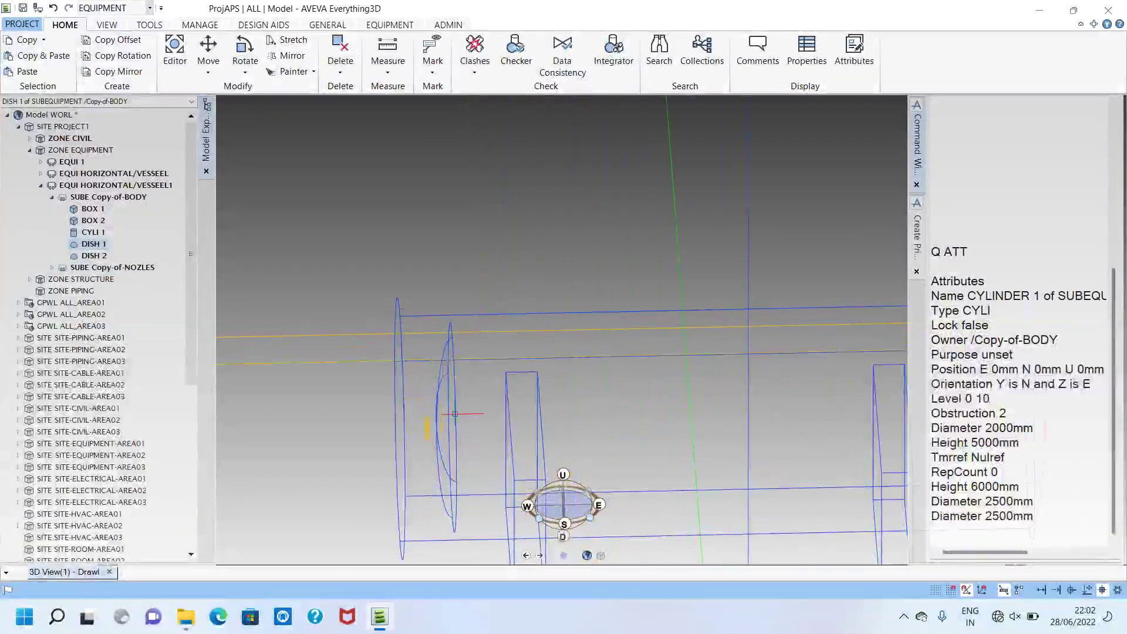
{"action": "left_click", "coordinate": [455, 429]}
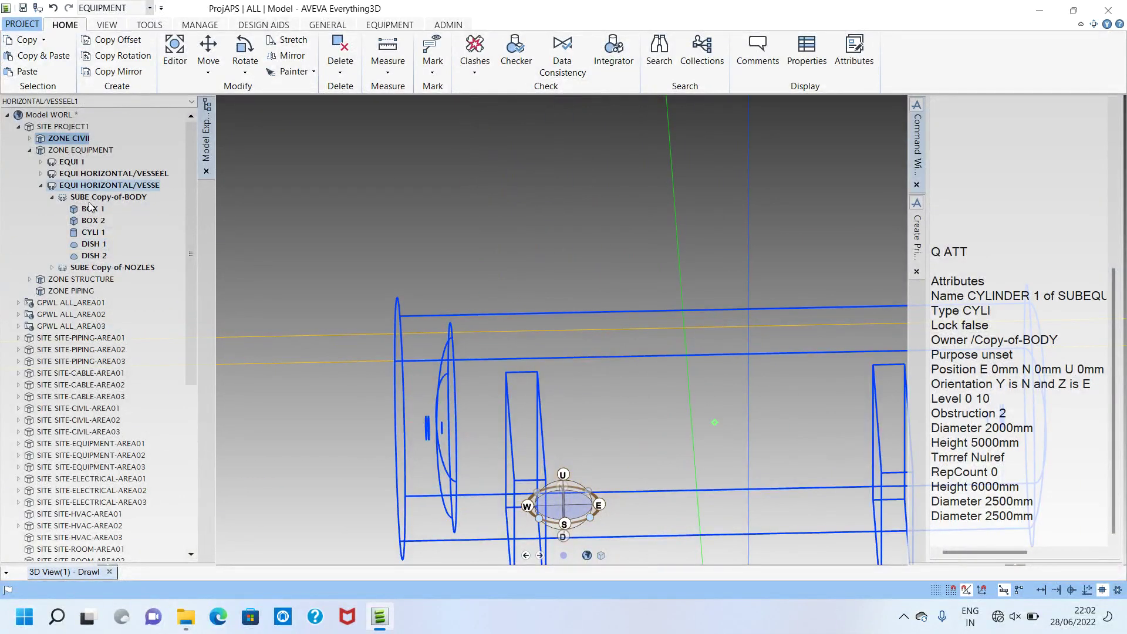
{"action": "left_click", "coordinate": [455, 429]}
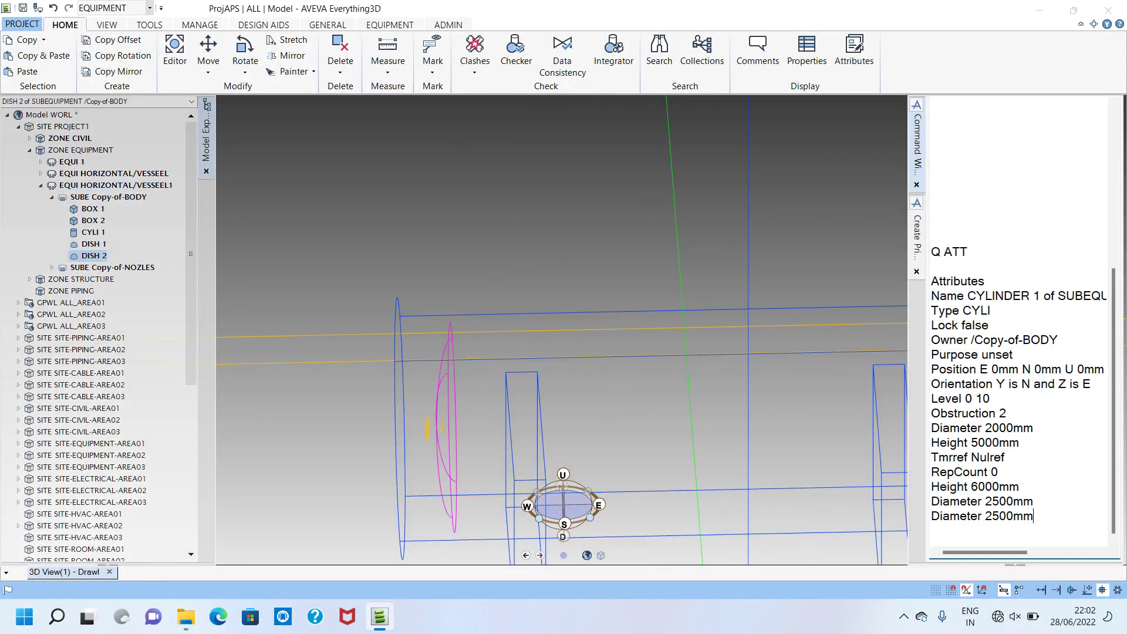
{"action": "double_click", "coordinate": [1054, 518]}
{"action": "key", "text": "Return"}
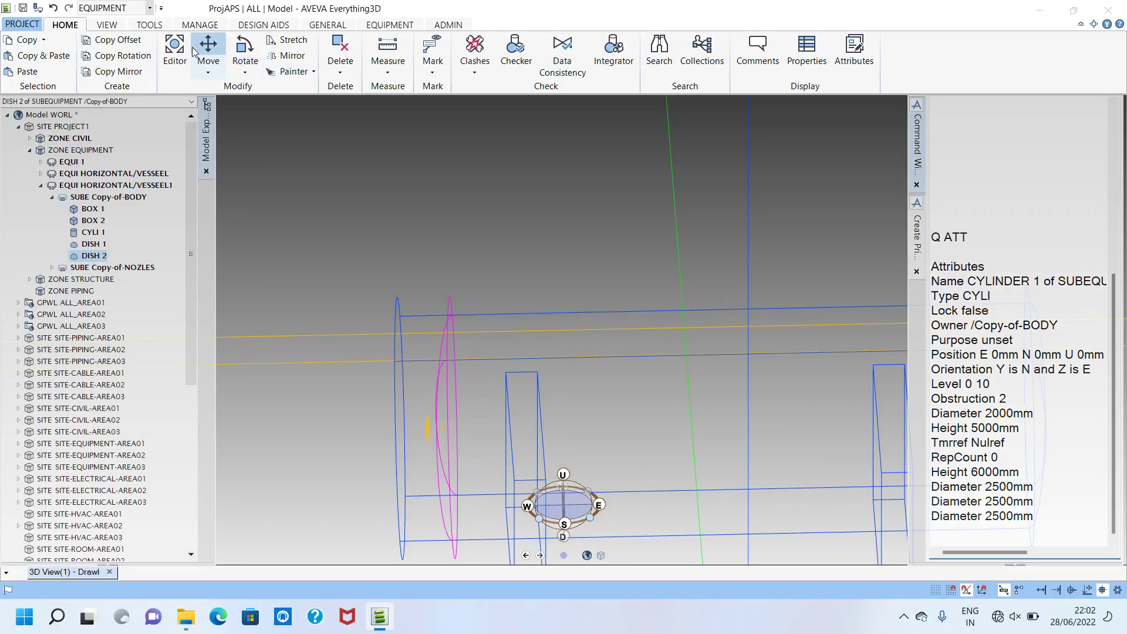
Move DISH 2's origin to the centre of the cylinder's west end face, at West 3000mm, and apply the explicit position
{"action": "left_click", "coordinate": [212, 66]}
{"action": "left_click", "coordinate": [230, 105]}
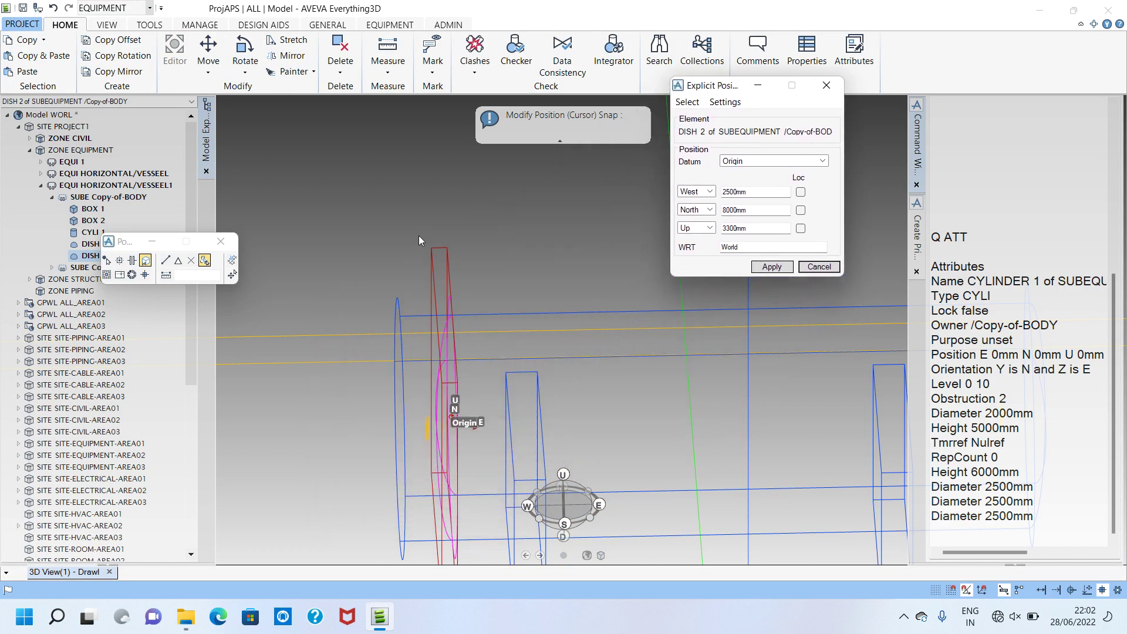
{"action": "left_click", "coordinate": [399, 429]}
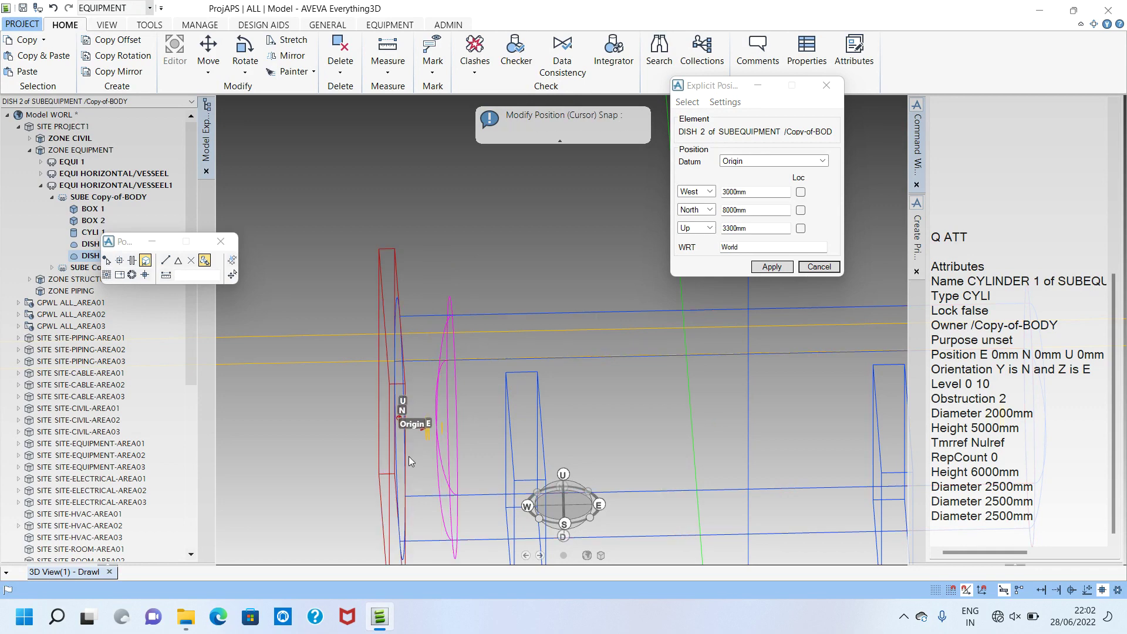
{"action": "left_click", "coordinate": [772, 269]}
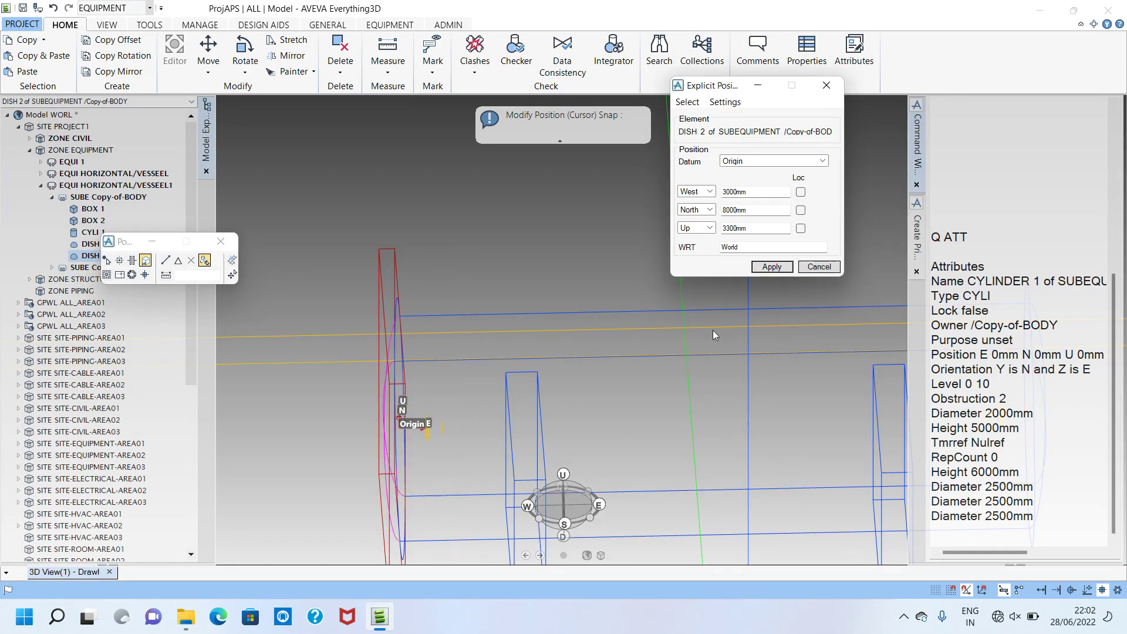
{"action": "middle_click_drag", "start_coordinate": [468, 456], "coordinate": [572, 361]}
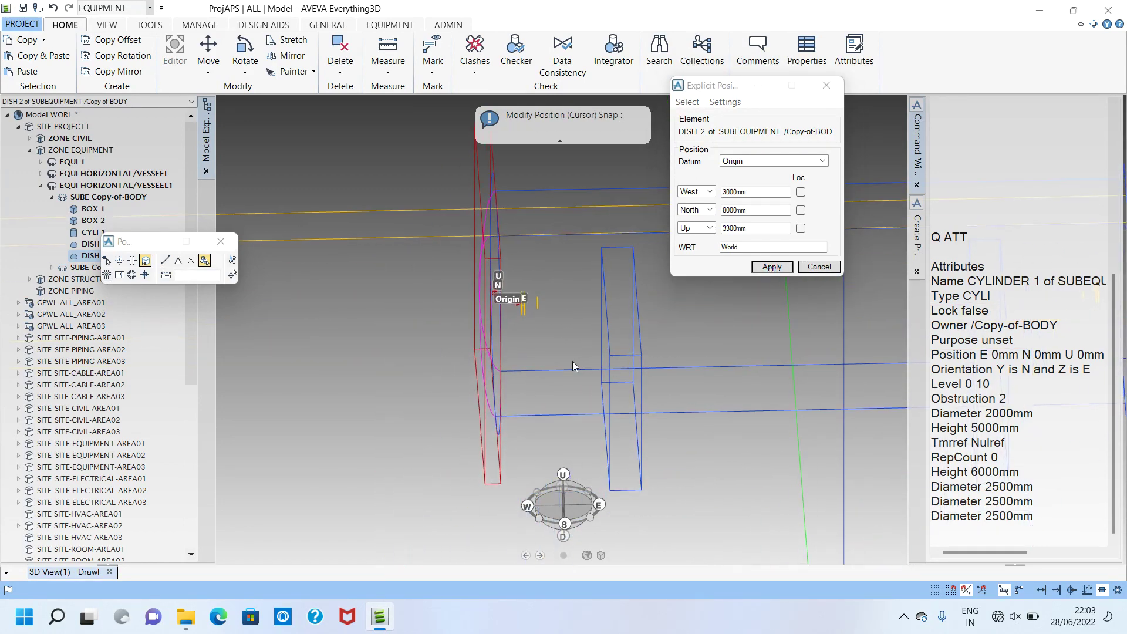
{"action": "scroll", "coordinate": [557, 329], "scroll_direction": "up", "scroll_amount": 3}
{"action": "left_click", "coordinate": [479, 284]}
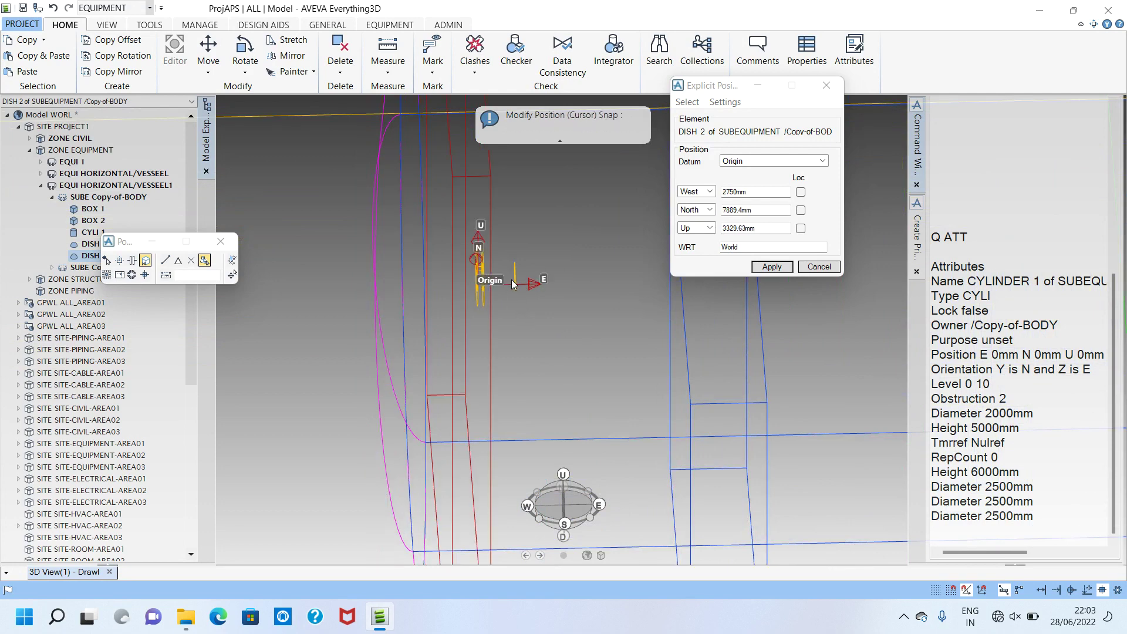
{"action": "left_click", "coordinate": [822, 267]}
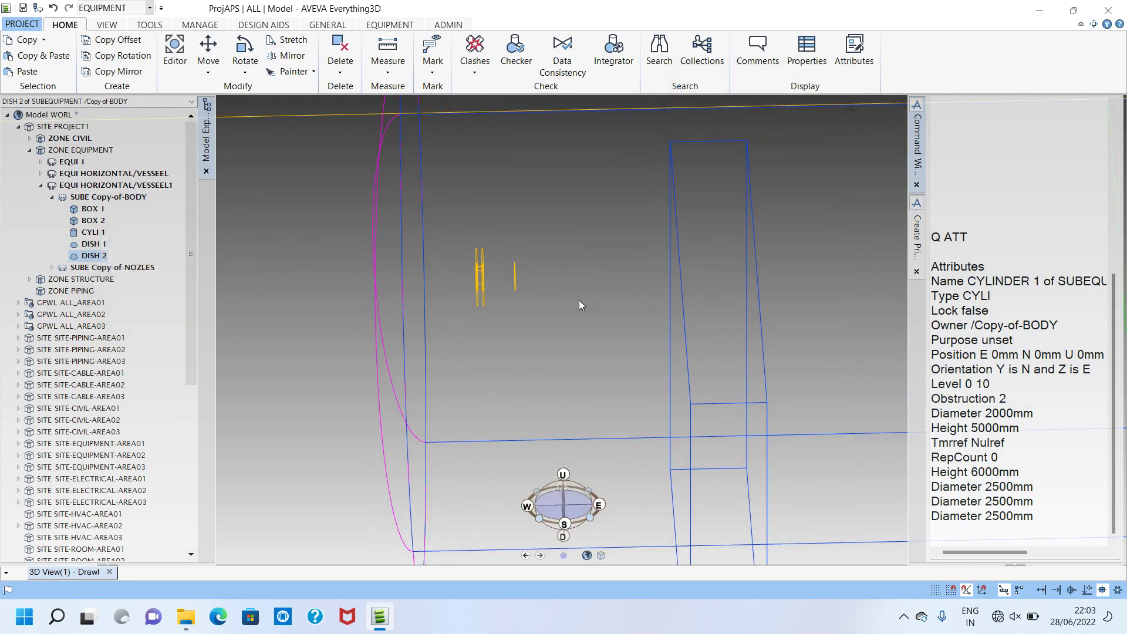
Expand Copy-of-NOZLES, make NOZZ 2 at the vessel's west end current and move it with the command BY W 500
{"action": "left_click", "coordinate": [477, 275]}
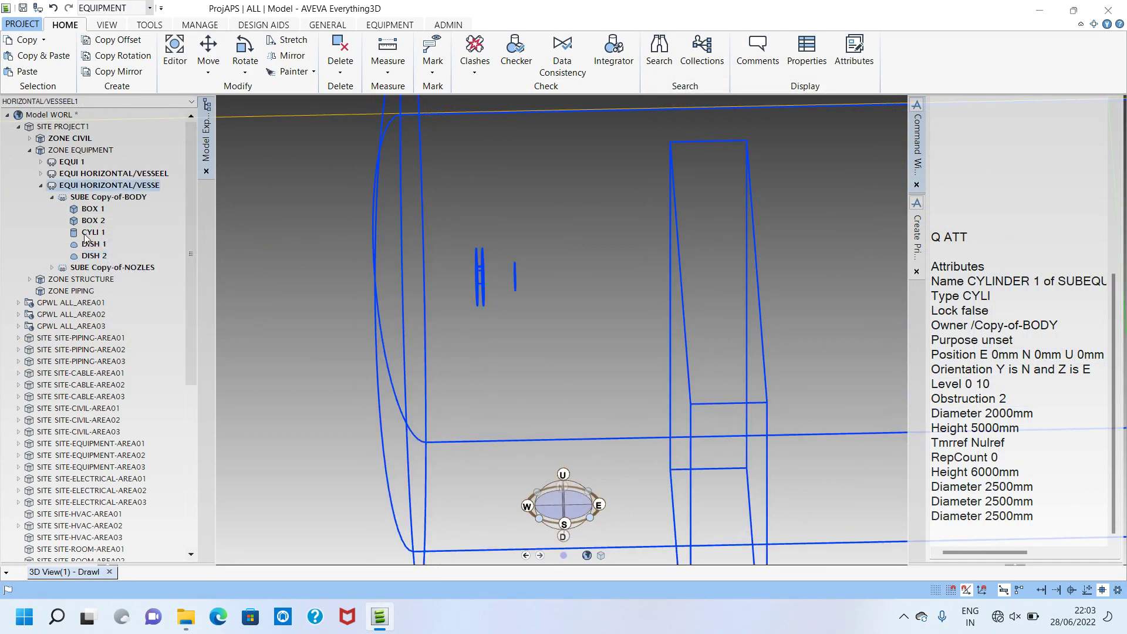
{"action": "left_click", "coordinate": [59, 271]}
{"action": "left_click", "coordinate": [51, 268]}
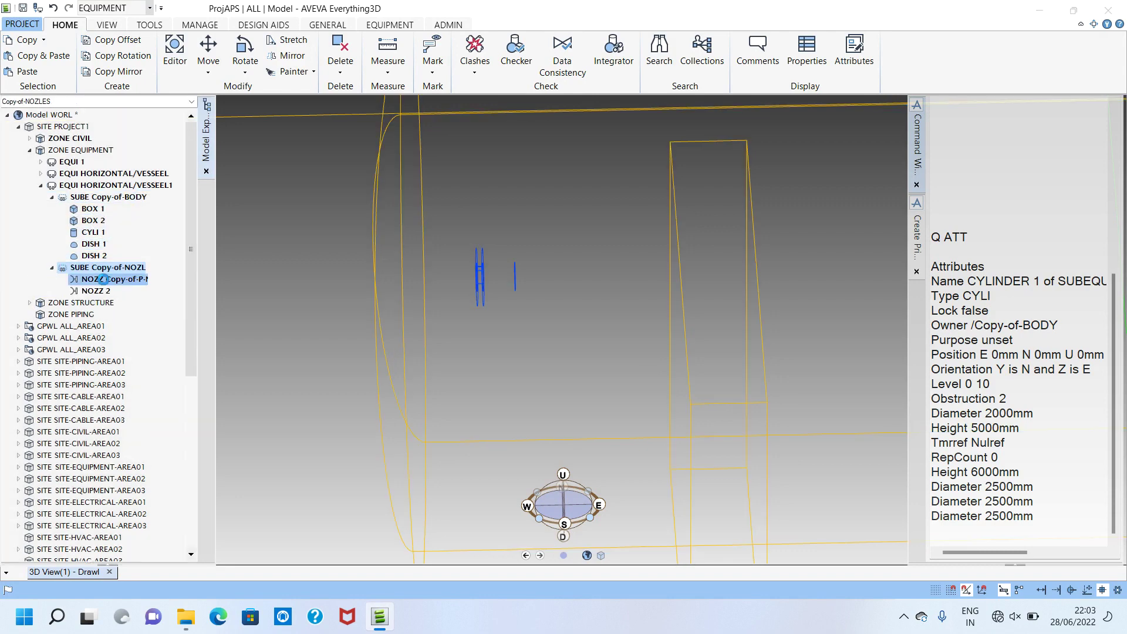
{"action": "left_click", "coordinate": [102, 279]}
{"action": "left_click", "coordinate": [120, 291]}
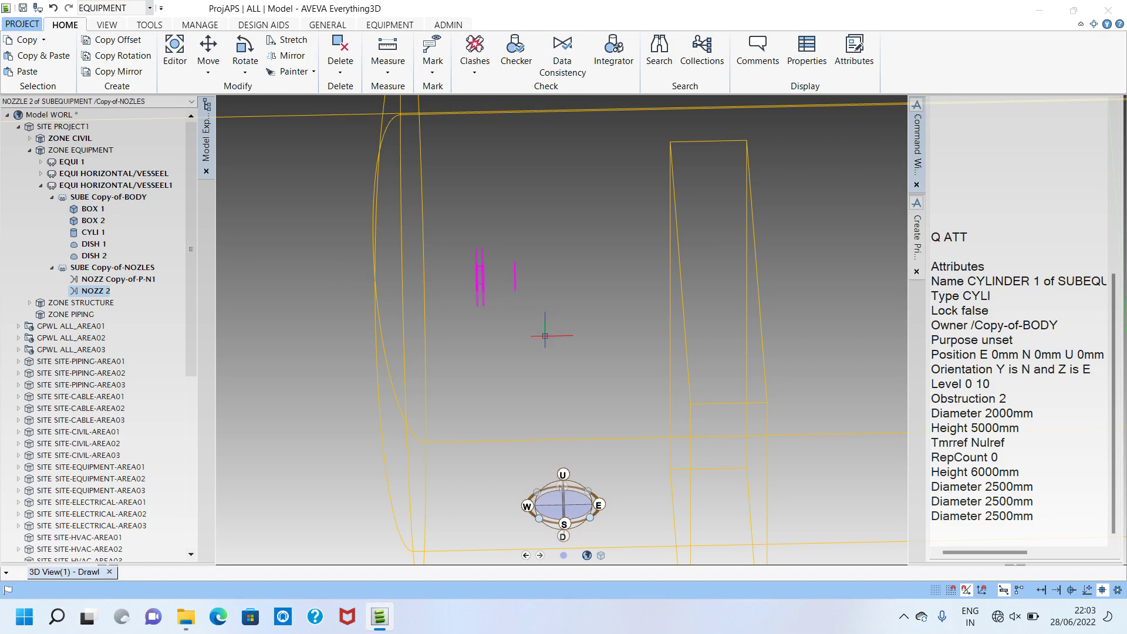
{"action": "scroll", "coordinate": [564, 329], "scroll_direction": "down", "scroll_amount": 3}
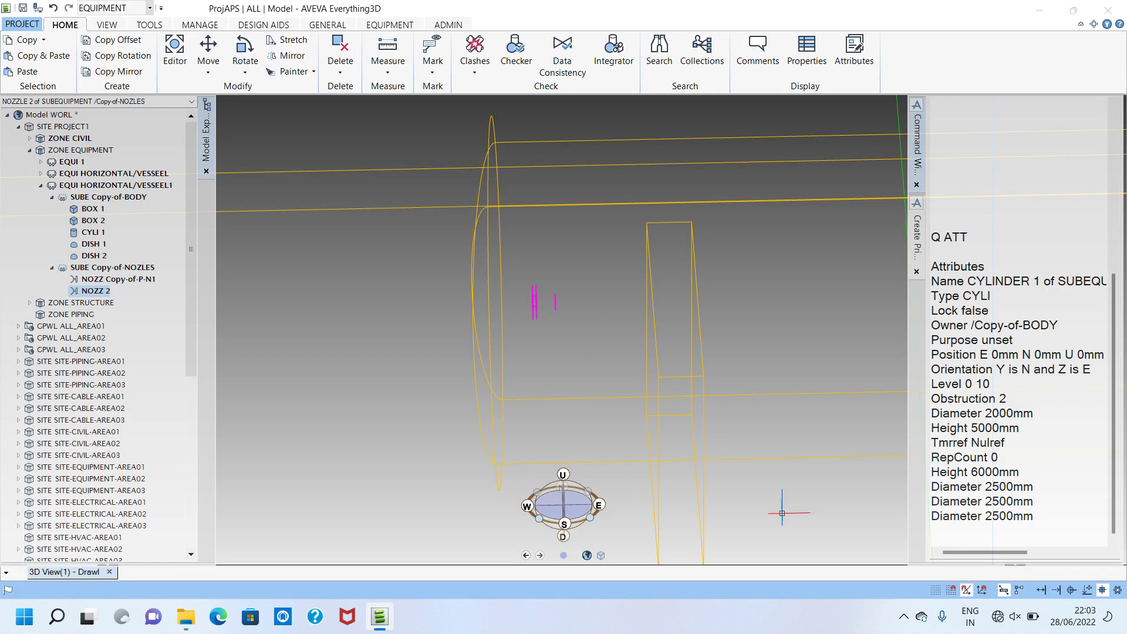
{"action": "left_click", "coordinate": [931, 530]}
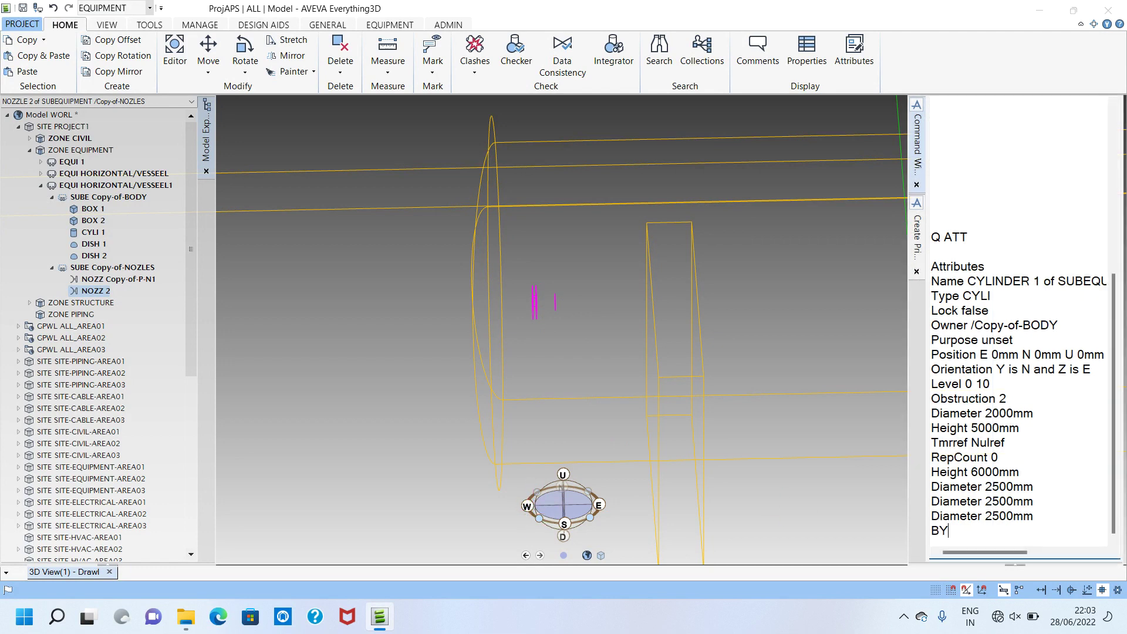
{"action": "key", "text": "Return"}
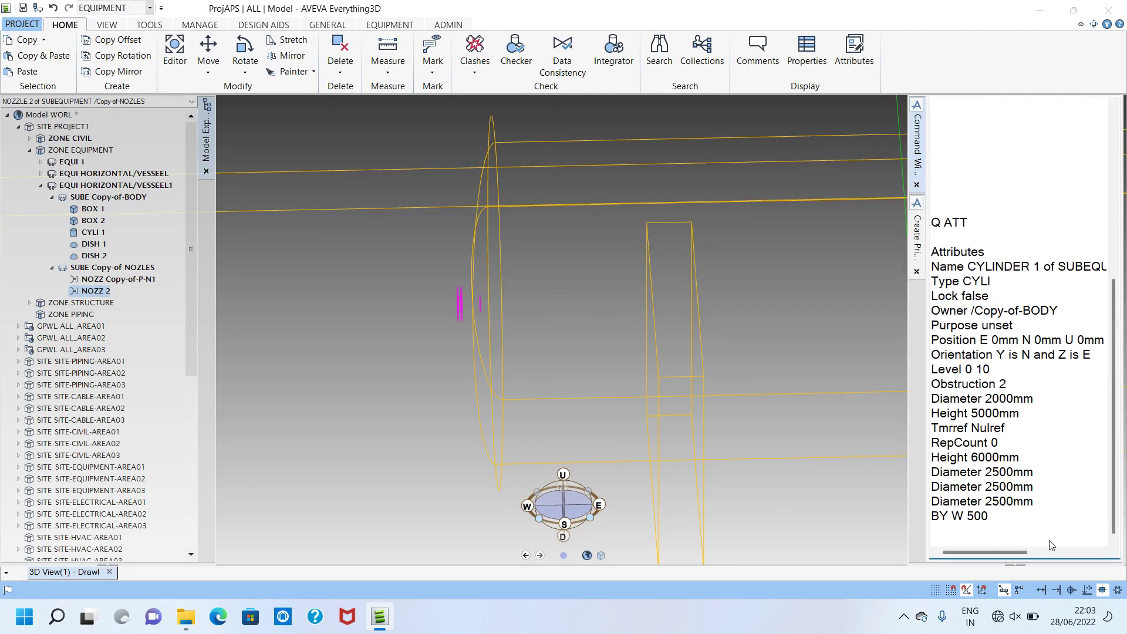
Make nozzle Copy-of-P-N1 at the vessel's east end current and move it with the command BY W -500
{"action": "middle_click", "coordinate": [847, 338]}
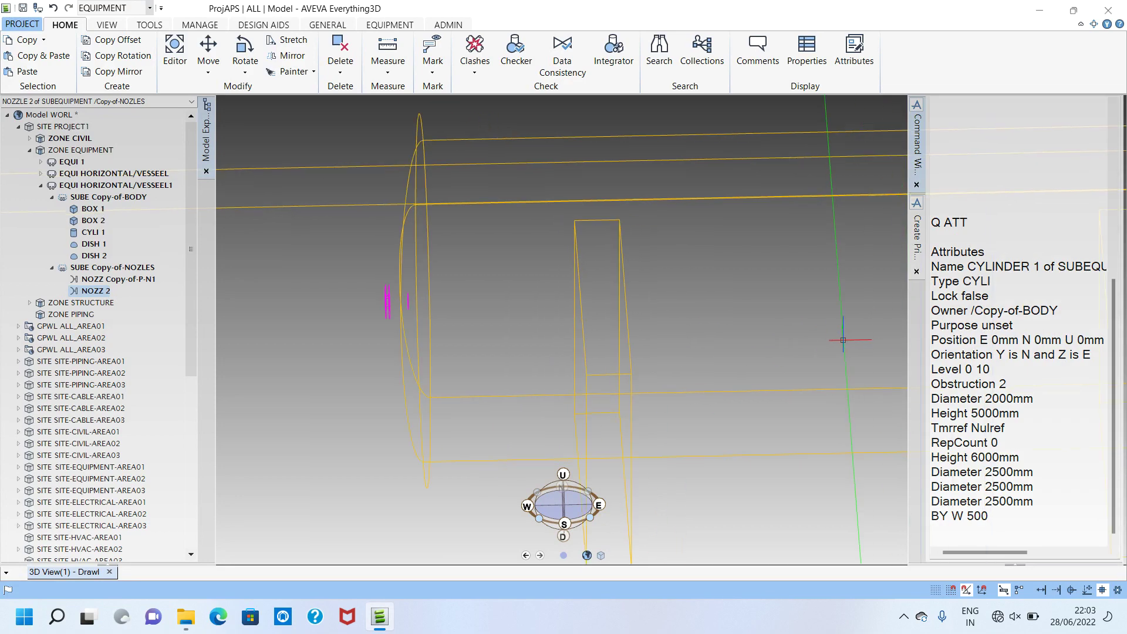
{"action": "scroll", "coordinate": [833, 333], "scroll_direction": "down", "scroll_amount": 4}
{"action": "scroll", "coordinate": [775, 313], "scroll_direction": "up", "scroll_amount": 2}
{"action": "scroll", "coordinate": [768, 303], "scroll_direction": "up", "scroll_amount": 3}
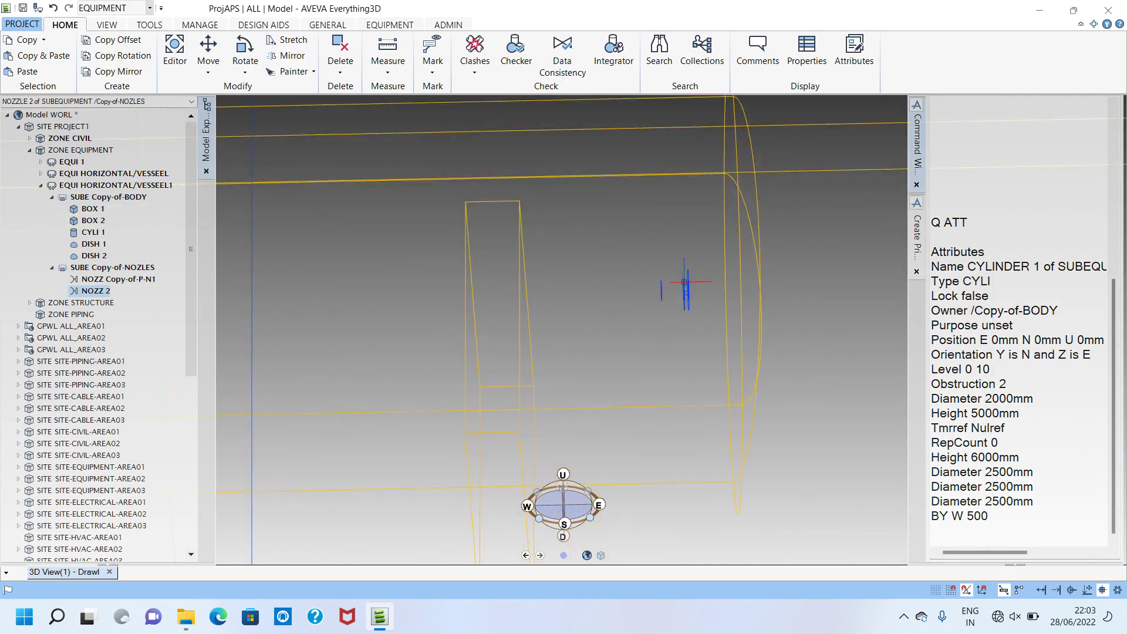
{"action": "left_click", "coordinate": [685, 282]}
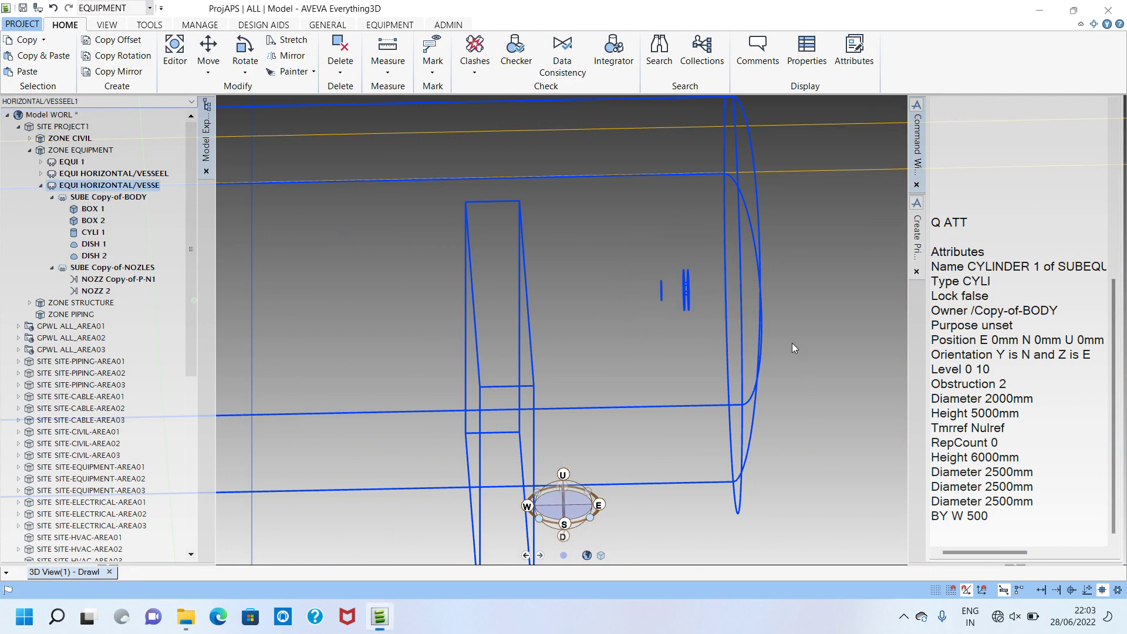
{"action": "left_click", "coordinate": [977, 376]}
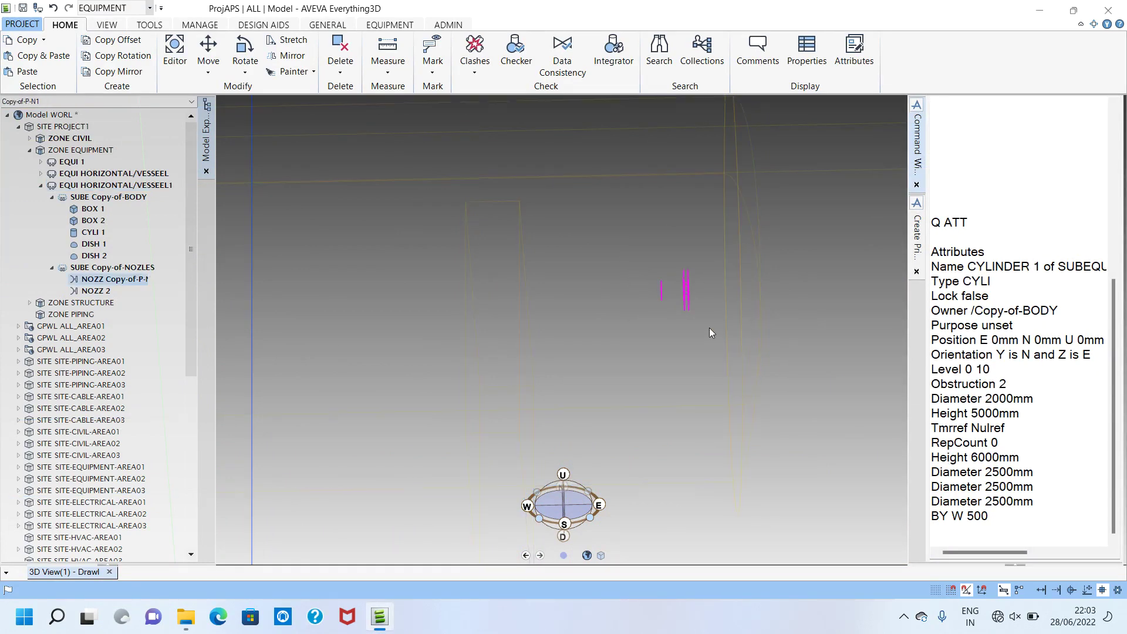
{"action": "double_click", "coordinate": [977, 516]}
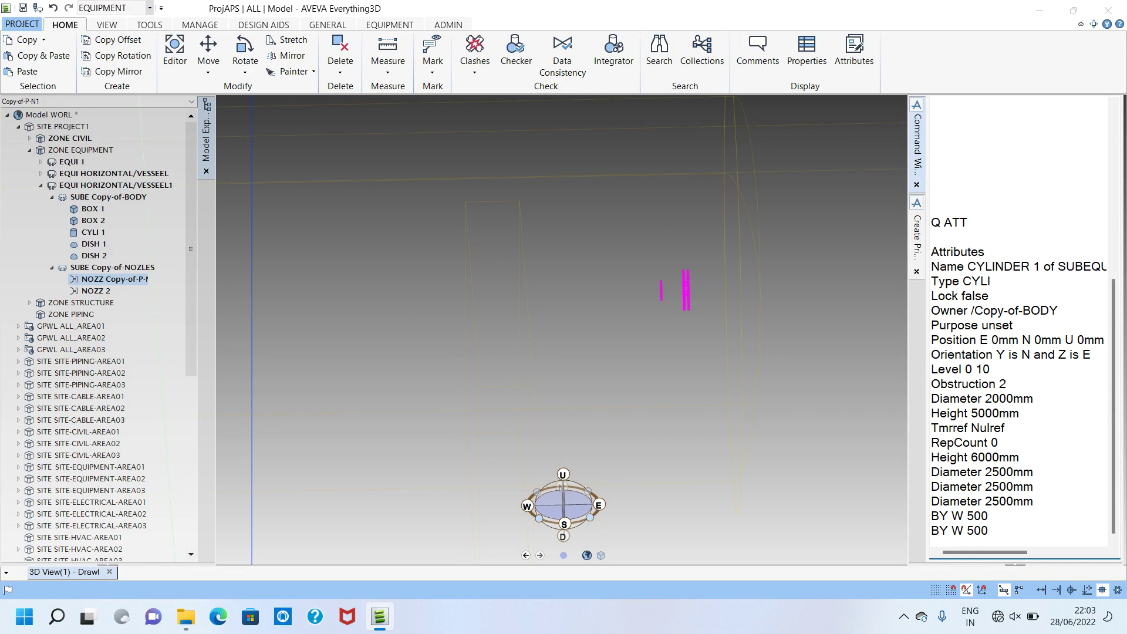
{"action": "key", "text": "Left"}
{"action": "key", "text": "Left"}
{"action": "key", "text": "Left"}
{"action": "key", "text": "Return"}
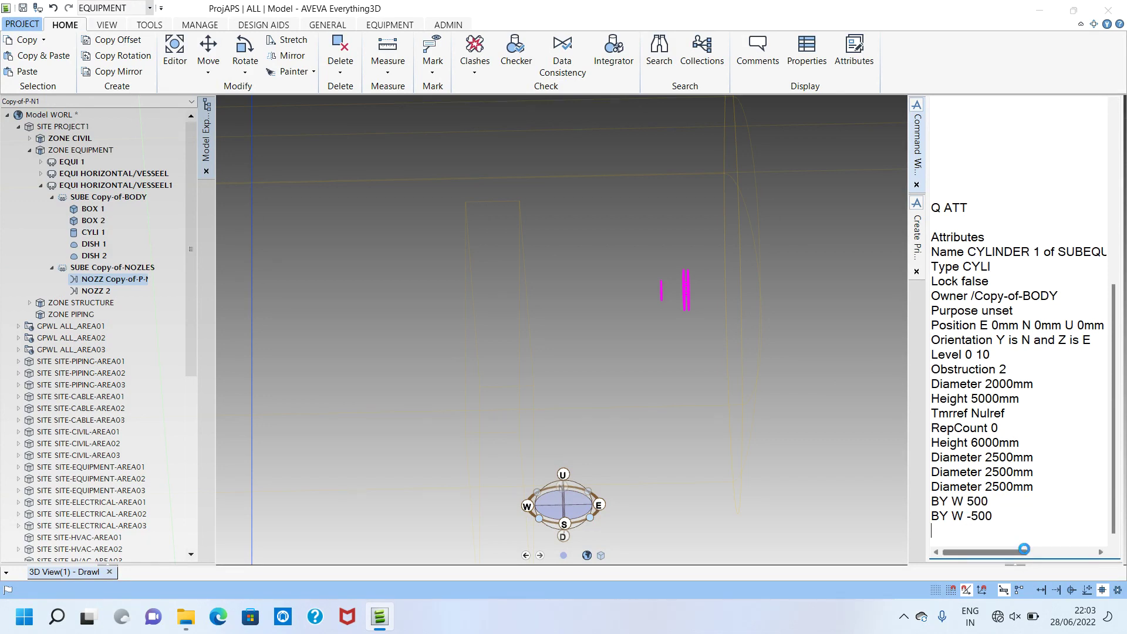
Save the design work, confirming the savework, and return the 3D view to shaded display
{"action": "key", "text": "ctrl+s"}
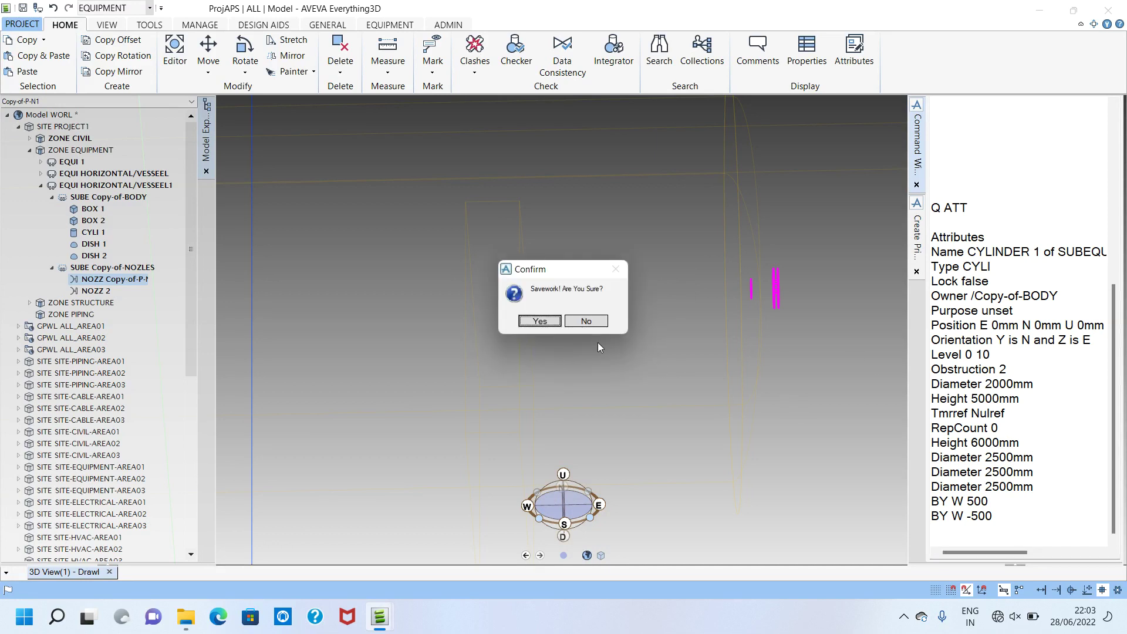
{"action": "left_click", "coordinate": [539, 320]}
{"action": "key", "text": "ctrl+s"}
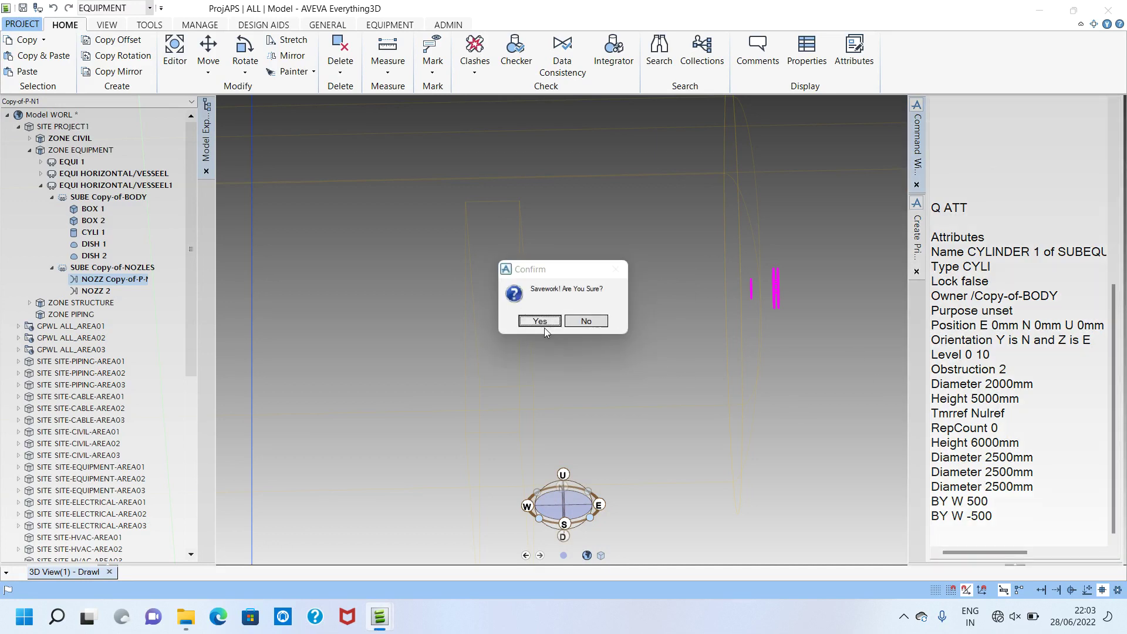
{"action": "left_click", "coordinate": [542, 322]}
Examine the enlarged vessel copy and its end nozzles from several sides, beside the original vessel
{"action": "scroll", "coordinate": [575, 308], "scroll_direction": "down", "scroll_amount": 5}
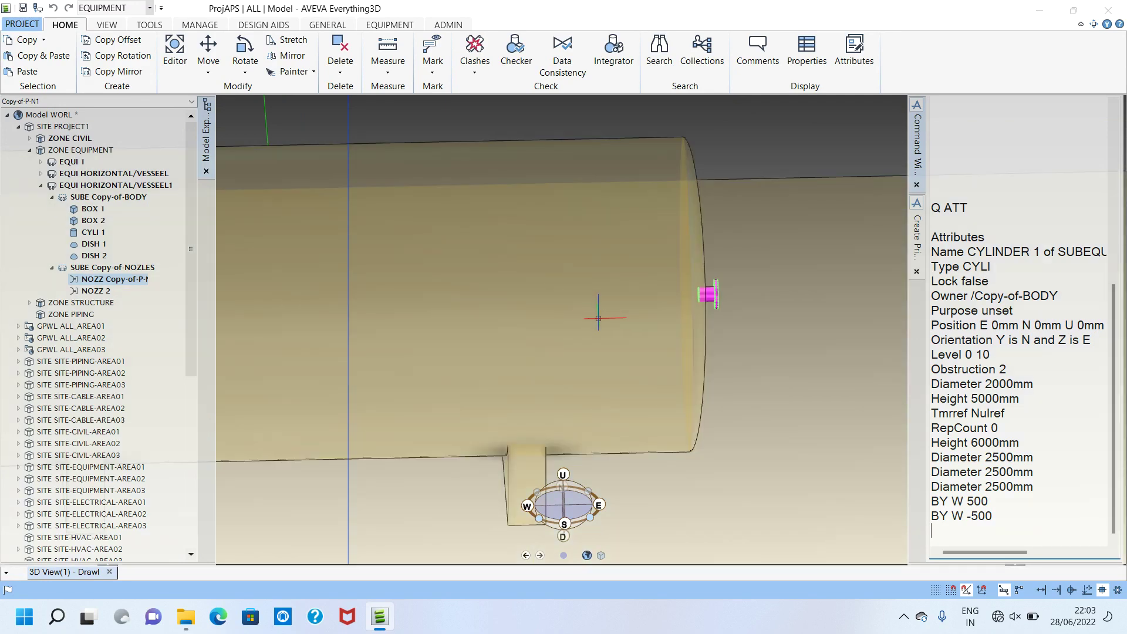
{"action": "scroll", "coordinate": [599, 315], "scroll_direction": "down", "scroll_amount": 3}
{"action": "middle_click_drag", "start_coordinate": [616, 297], "coordinate": [672, 374]}
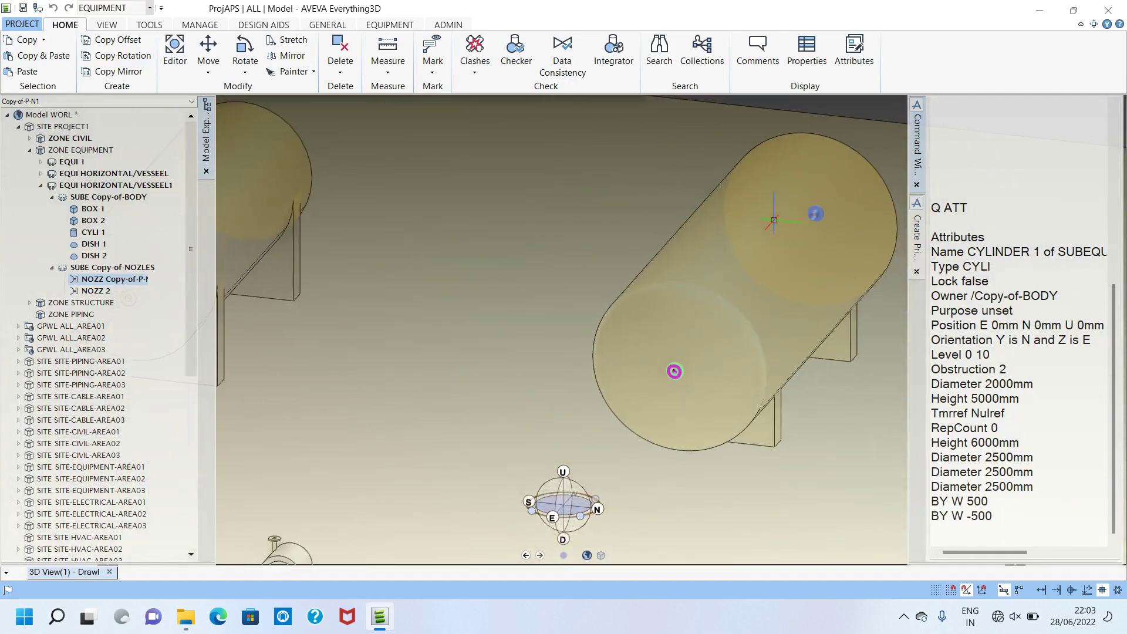
{"action": "scroll", "coordinate": [774, 221], "scroll_direction": "down", "scroll_amount": 3}
{"action": "middle_click_drag", "start_coordinate": [766, 224], "coordinate": [548, 166]}
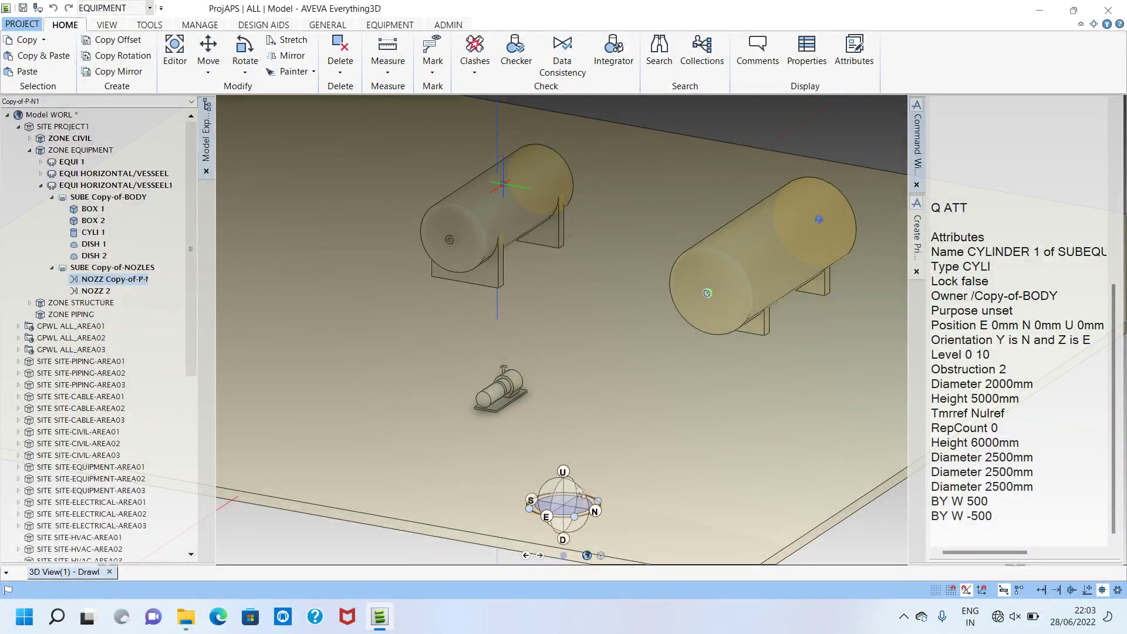
{"action": "middle_click_drag", "start_coordinate": [707, 293], "coordinate": [806, 299]}
{"action": "middle_click_drag", "start_coordinate": [769, 250], "coordinate": [769, 256]}
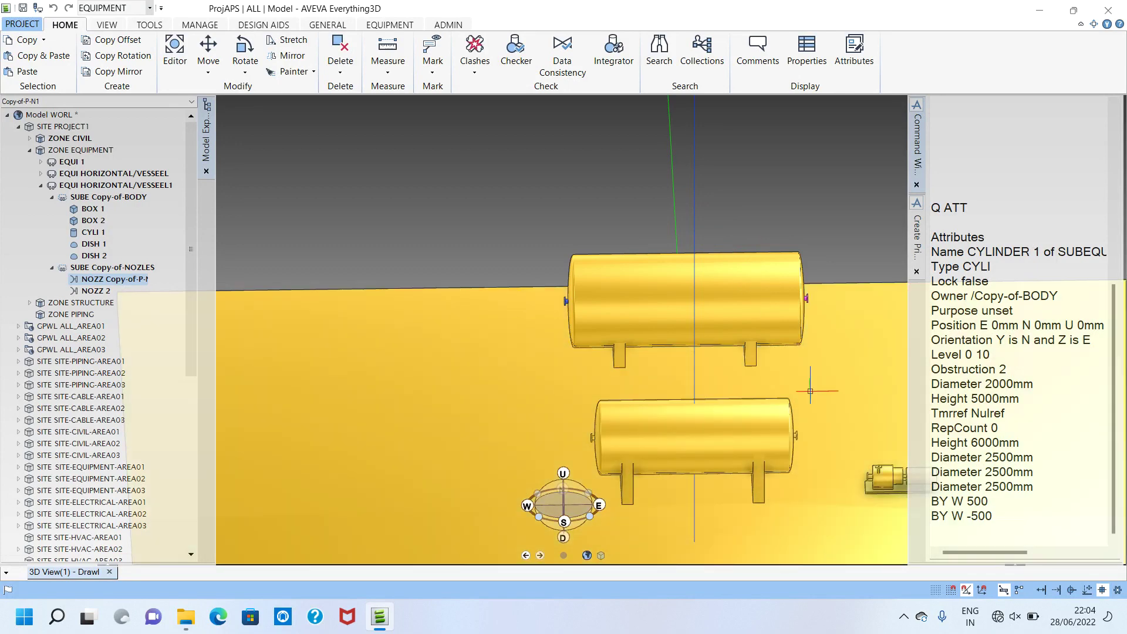
{"action": "scroll", "coordinate": [757, 270], "scroll_direction": "up", "scroll_amount": 3}
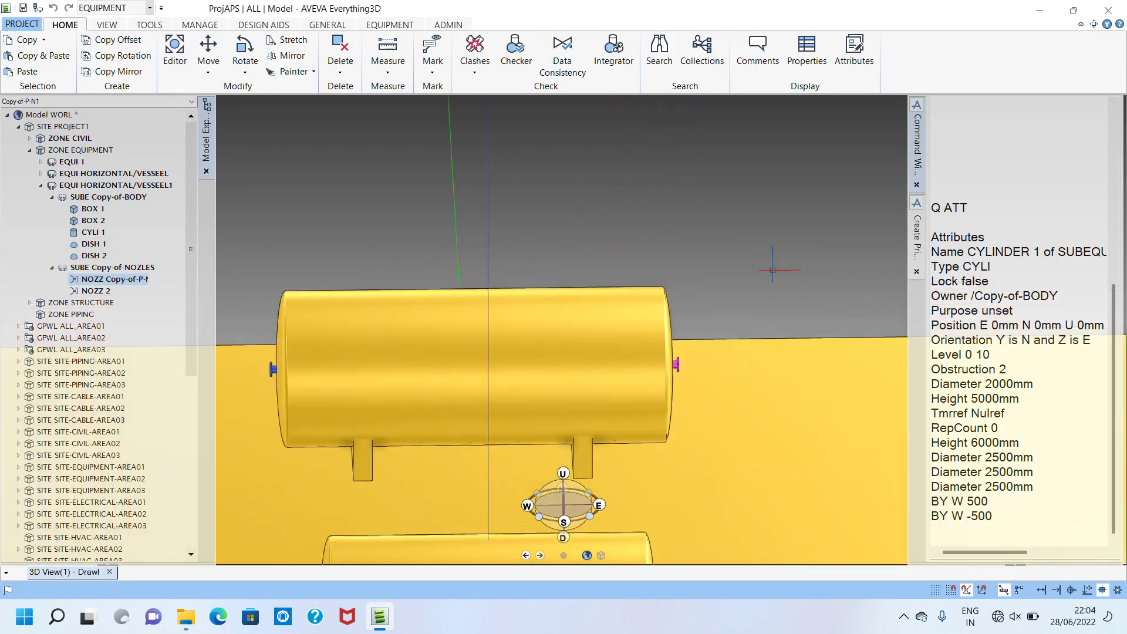
{"action": "scroll", "coordinate": [587, 331], "scroll_direction": "down", "scroll_amount": 3}
{"action": "scroll", "coordinate": [593, 332], "scroll_direction": "up", "scroll_amount": 2}
{"action": "middle_click_drag", "start_coordinate": [631, 340], "coordinate": [646, 291]}
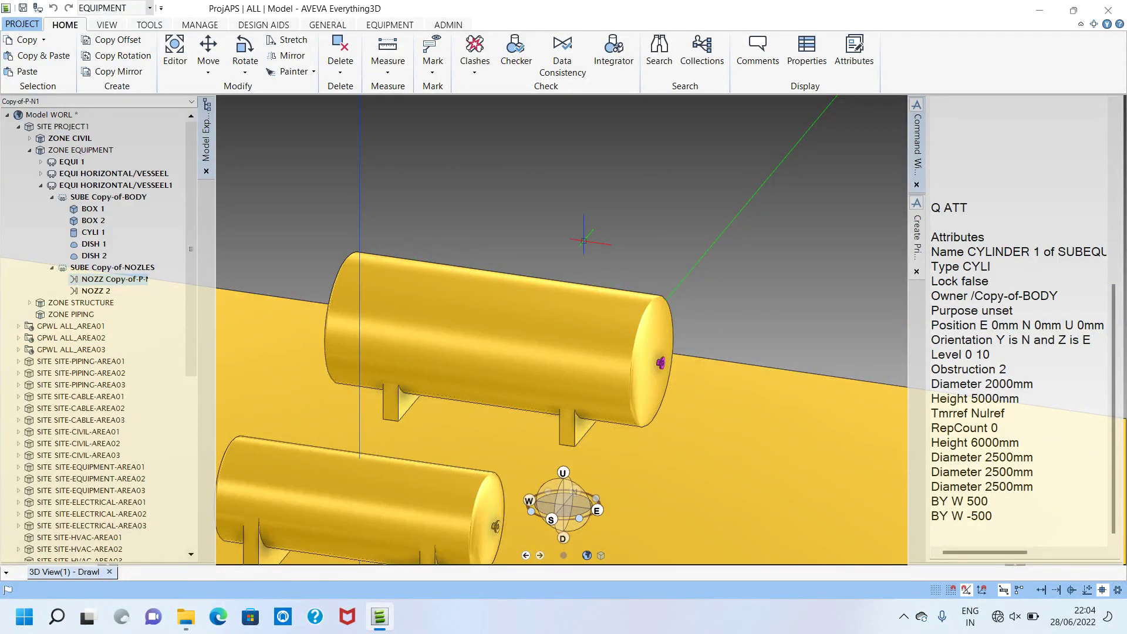
{"action": "middle_click_drag", "start_coordinate": [611, 334], "coordinate": [695, 356]}
{"action": "scroll", "coordinate": [695, 356], "scroll_direction": "up", "scroll_amount": 5}
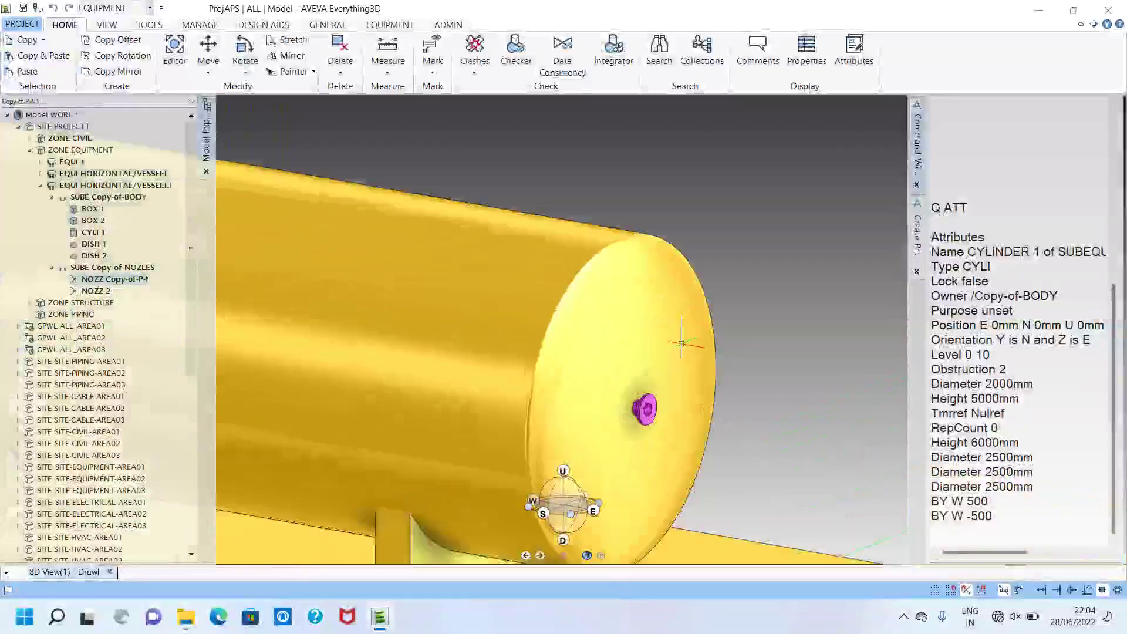
Make nozzle Copy-of-P-N1 current, clear the command window and query the nozzle's parameters with Q PARA
{"action": "middle_click_drag", "start_coordinate": [666, 443], "coordinate": [565, 307]}
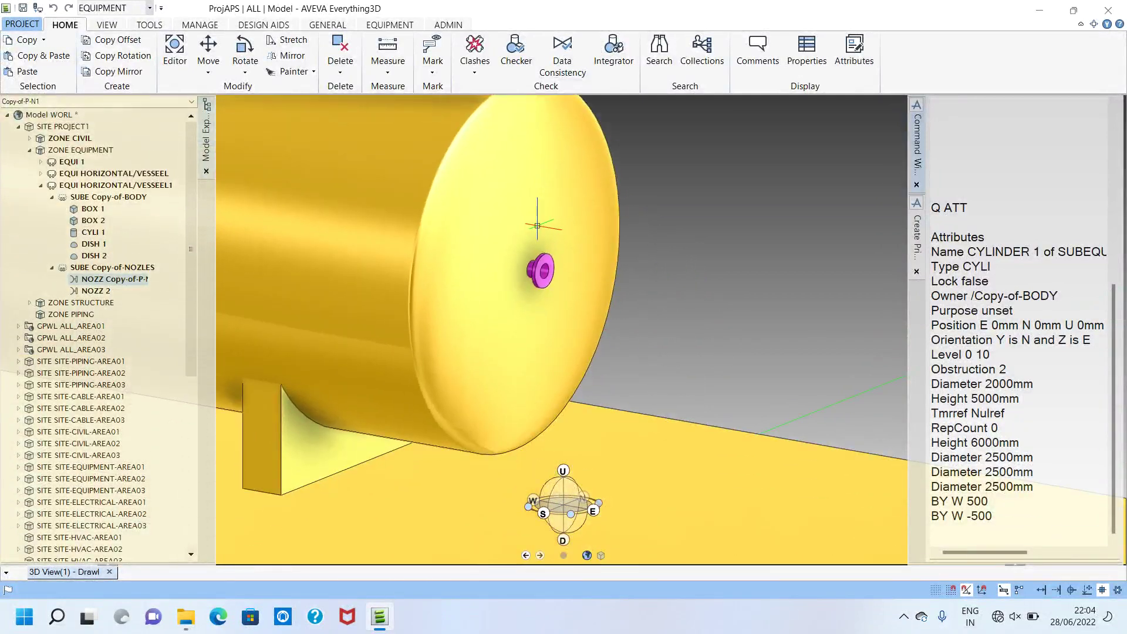
{"action": "scroll", "coordinate": [565, 307], "scroll_direction": "up", "scroll_amount": 3}
{"action": "left_click", "coordinate": [566, 316]}
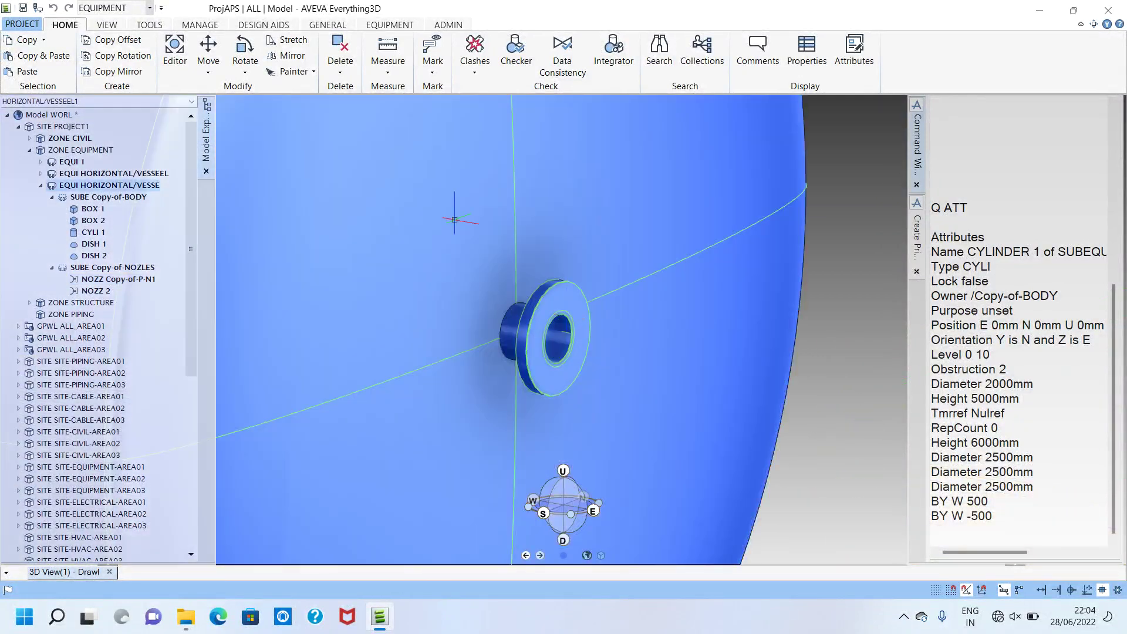
{"action": "left_click", "coordinate": [92, 291]}
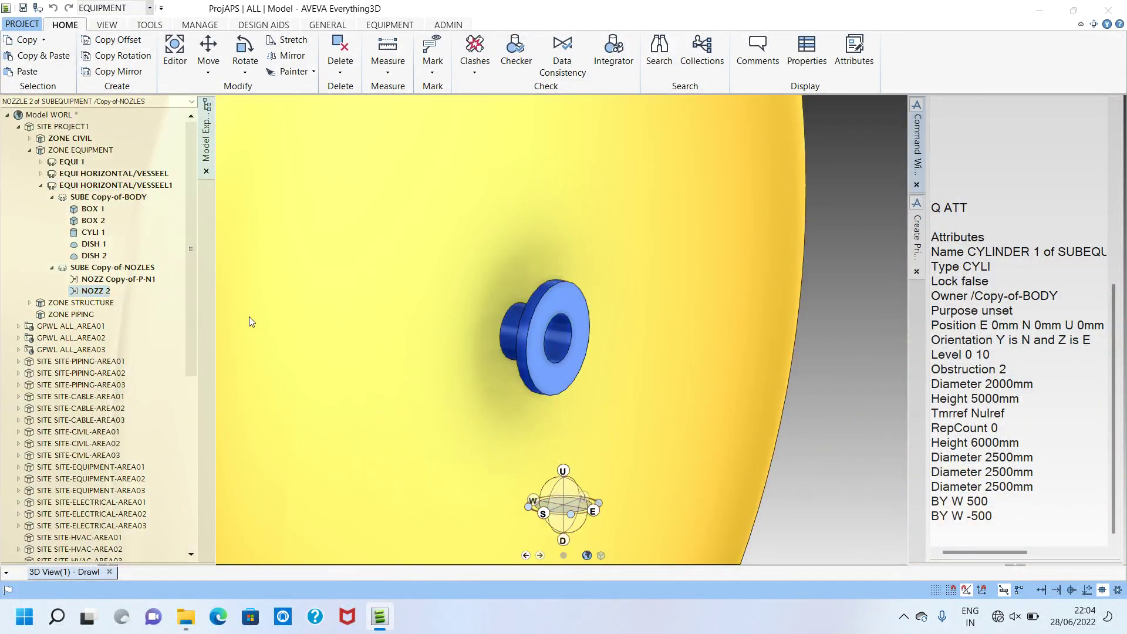
{"action": "left_click", "coordinate": [117, 279]}
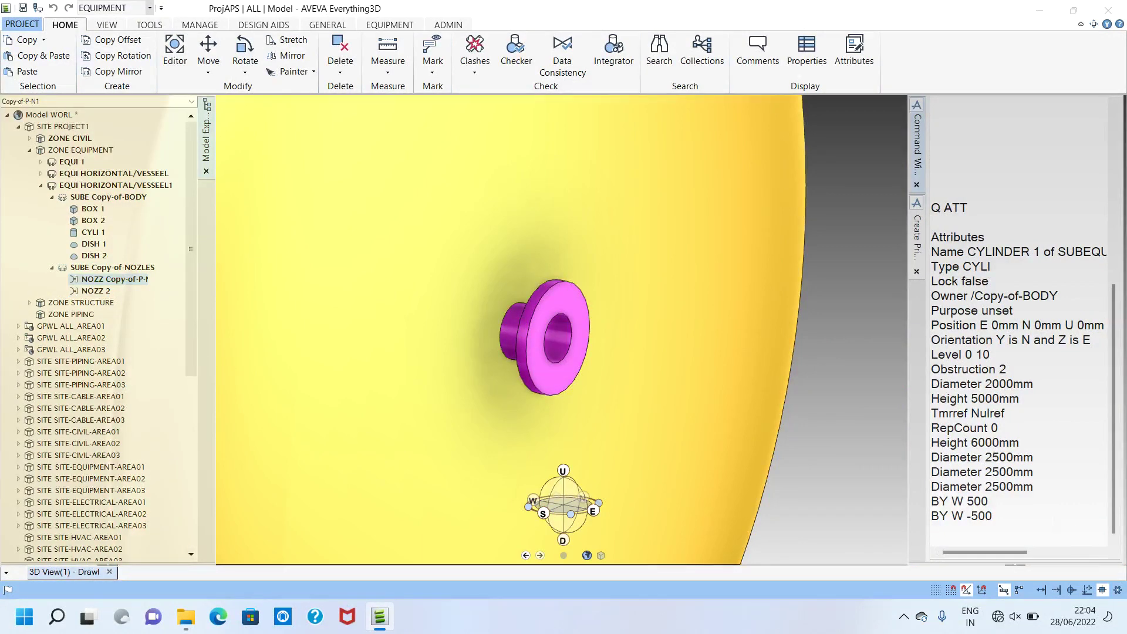
{"action": "right_click", "coordinate": [979, 430]}
{"action": "left_click", "coordinate": [1052, 517]}
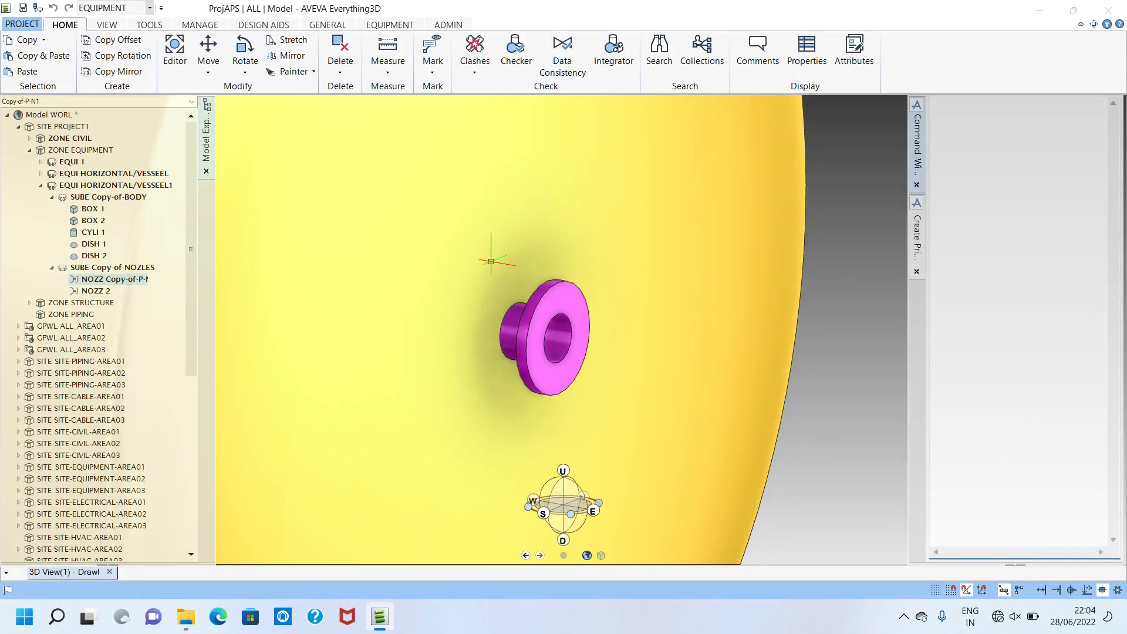
{"action": "left_click", "coordinate": [931, 354]}
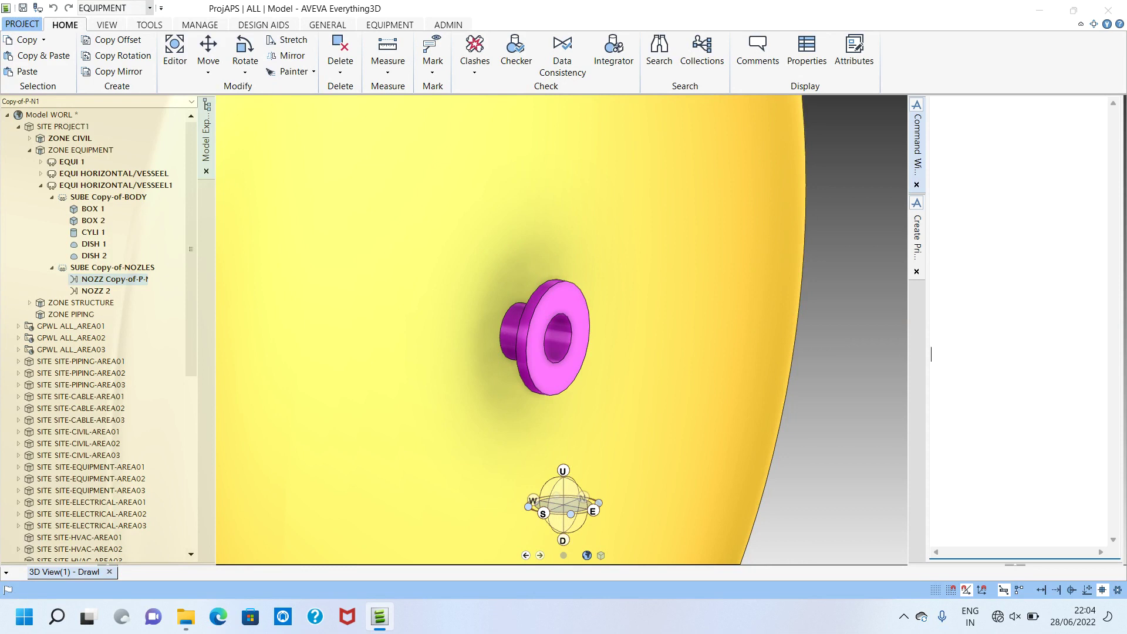
{"action": "type", "text": "Q PARA"}
{"action": "key", "text": "Return"}
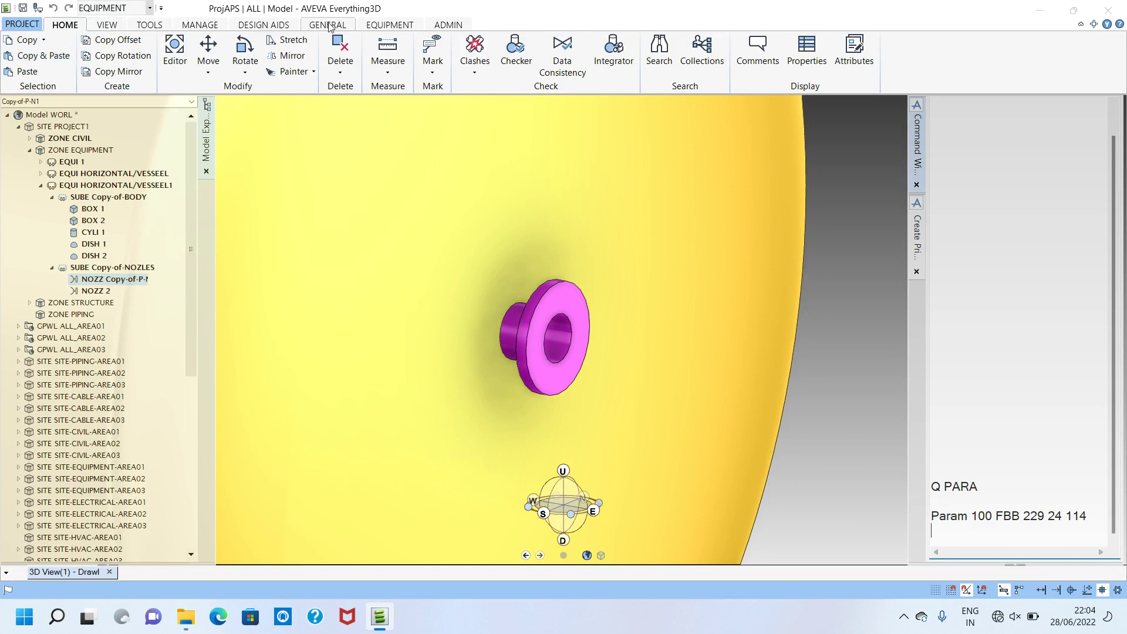
Modify nozzle Copy-of-P-N1 at the vessel copy's east end to a bore of 150mm
{"action": "left_click", "coordinate": [390, 25]}
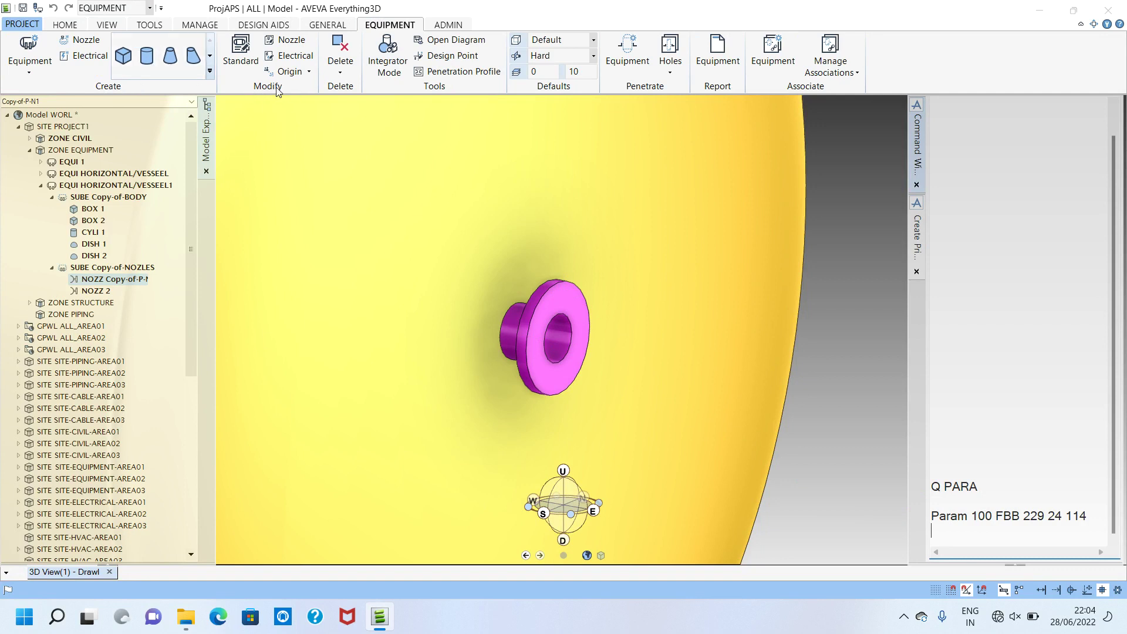
{"action": "left_click", "coordinate": [288, 39]}
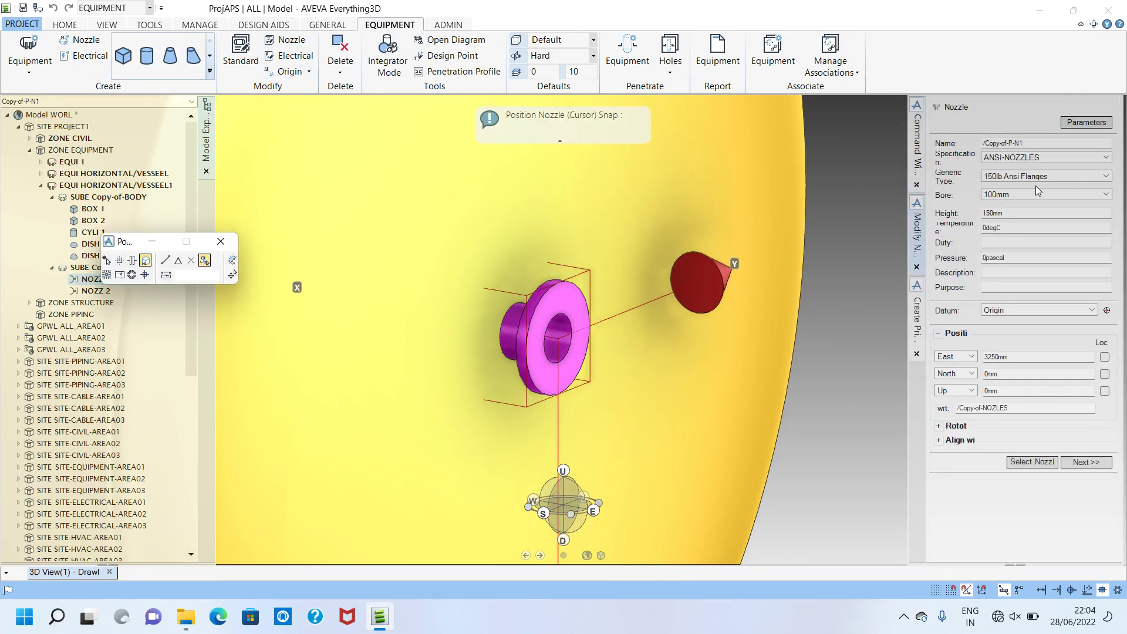
{"action": "left_click", "coordinate": [1037, 196]}
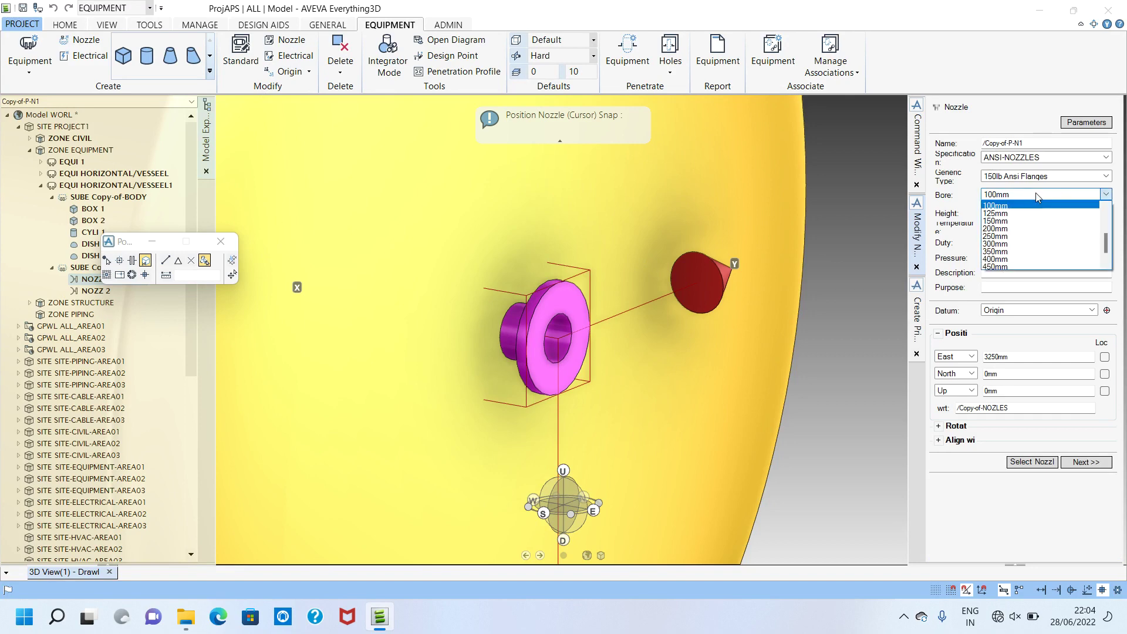
{"action": "left_click", "coordinate": [1035, 221]}
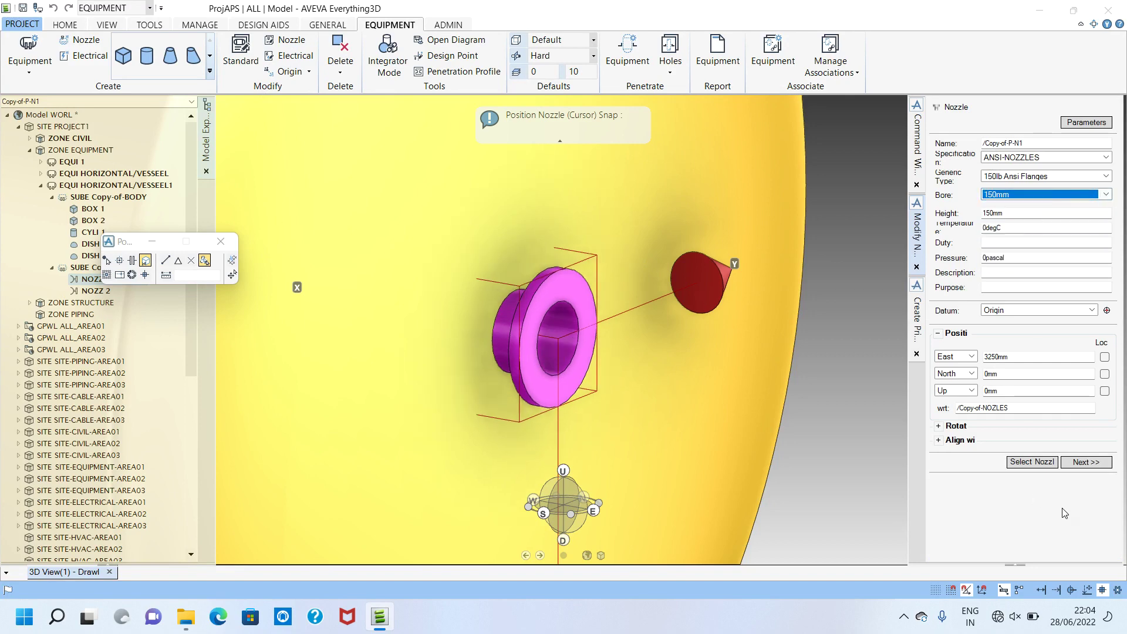
{"action": "left_click", "coordinate": [1086, 462]}
Make NOZZ 2 at the vessel copy's west end current and query its parameters with Q PARA
{"action": "scroll", "coordinate": [654, 364], "scroll_direction": "down", "scroll_amount": 5}
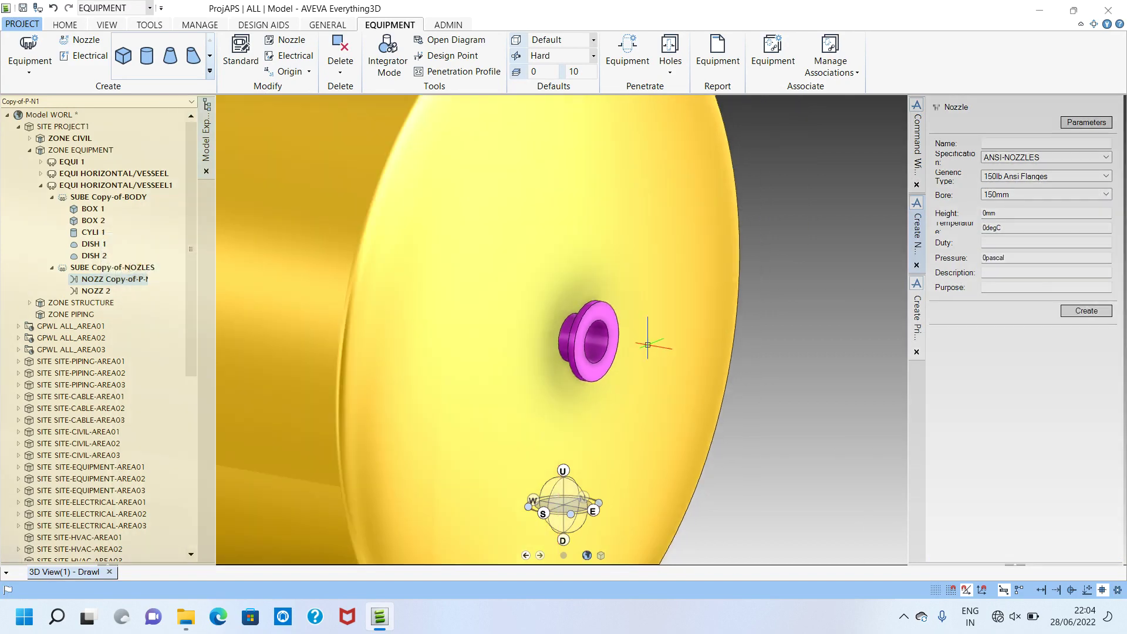
{"action": "scroll", "coordinate": [596, 364], "scroll_direction": "down", "scroll_amount": 6}
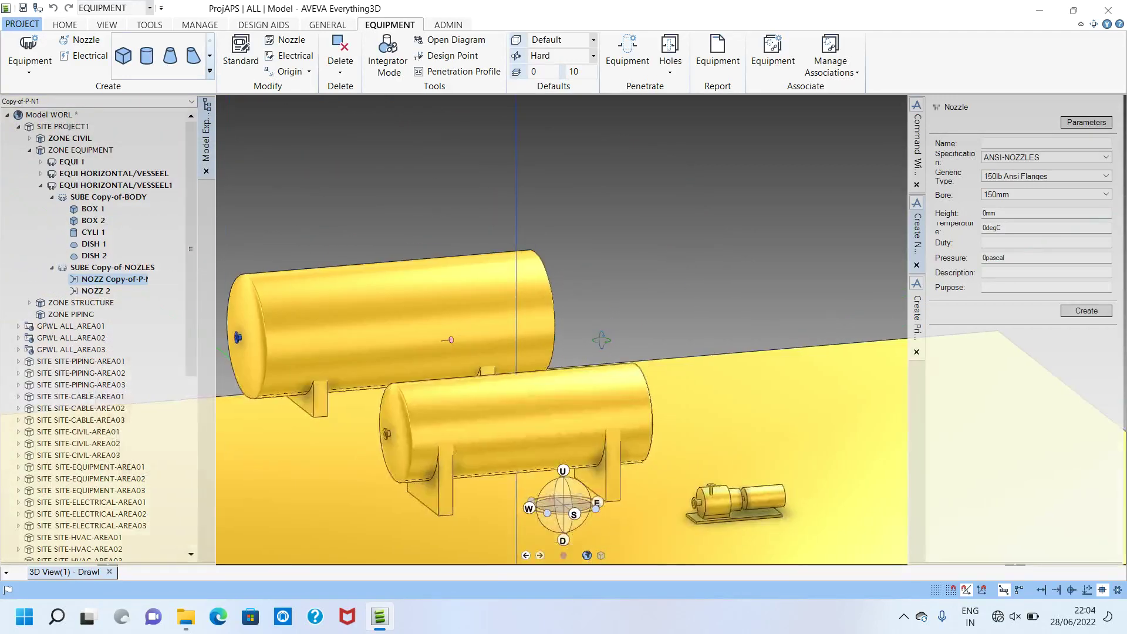
{"action": "scroll", "coordinate": [268, 350], "scroll_direction": "up", "scroll_amount": 8}
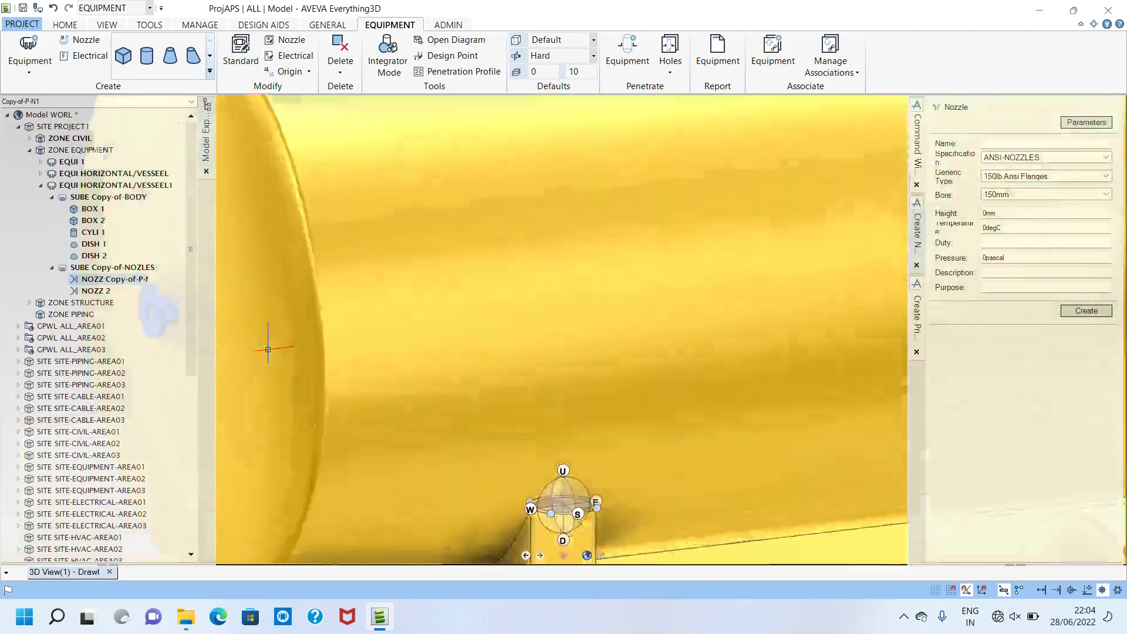
{"action": "scroll", "coordinate": [268, 350], "scroll_direction": "down", "scroll_amount": 4}
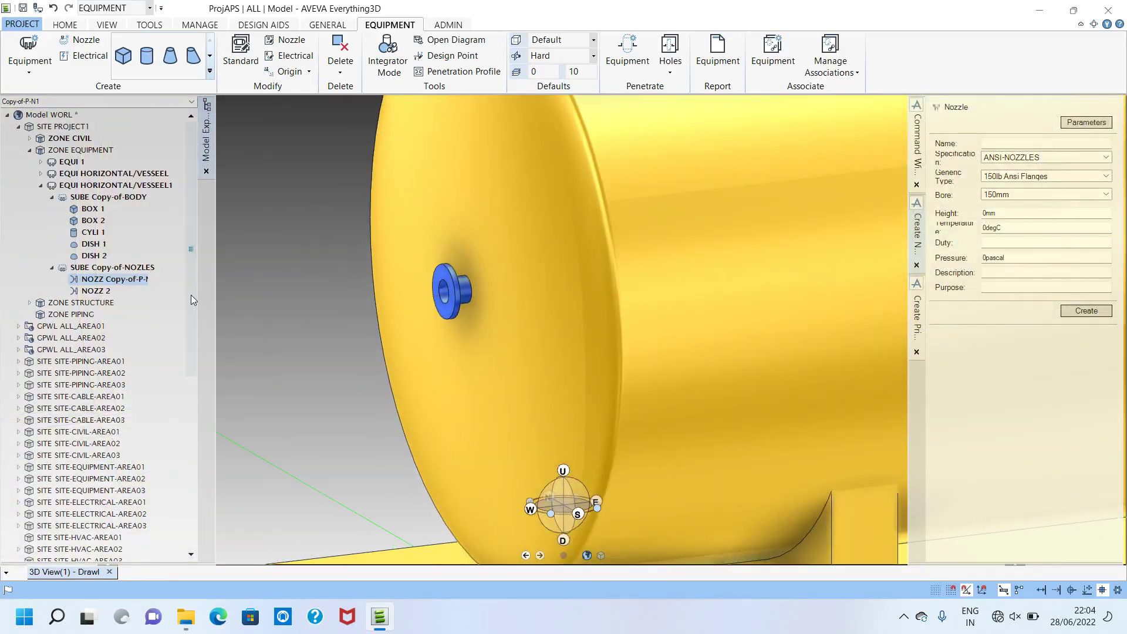
{"action": "left_click", "coordinate": [103, 291]}
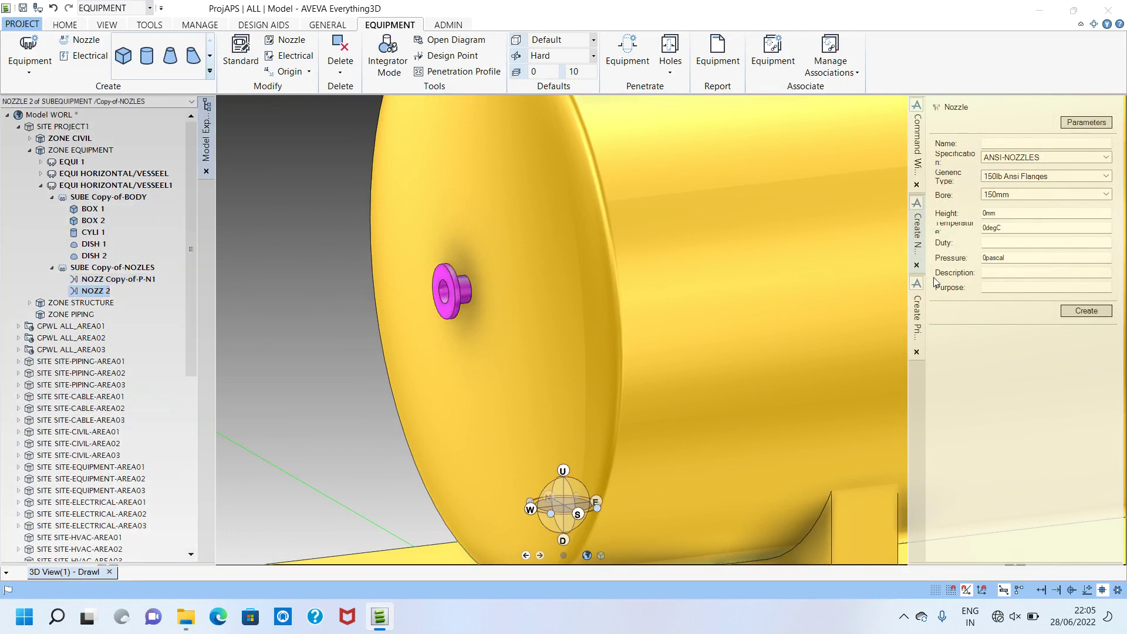
{"action": "left_click", "coordinate": [921, 150]}
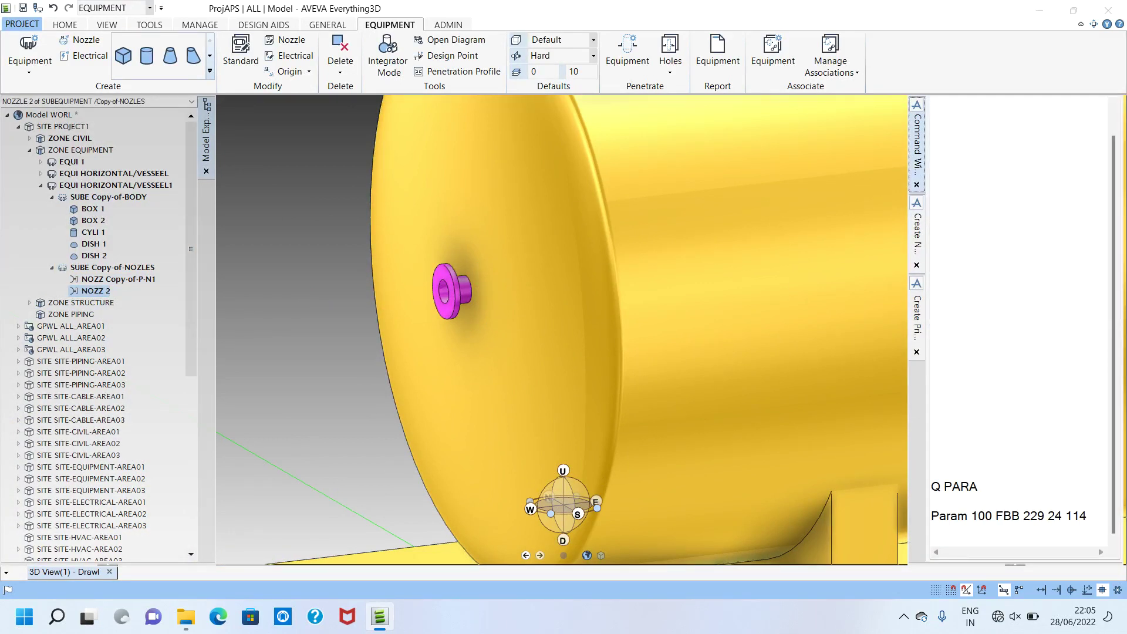
{"action": "left_click", "coordinate": [981, 486]}
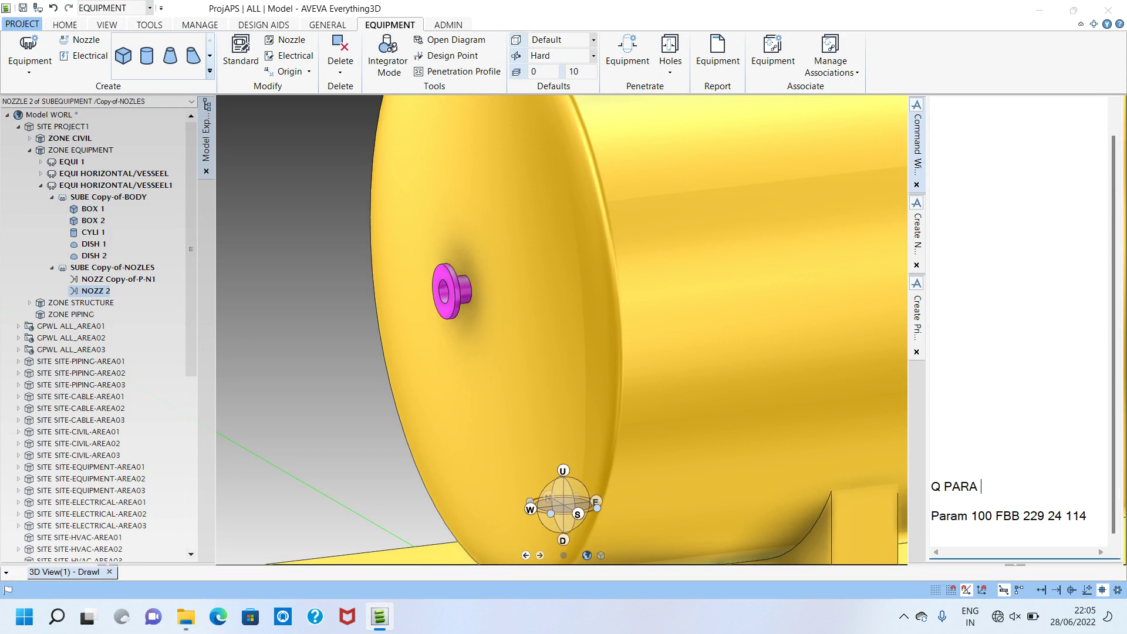
{"action": "key", "text": "Return"}
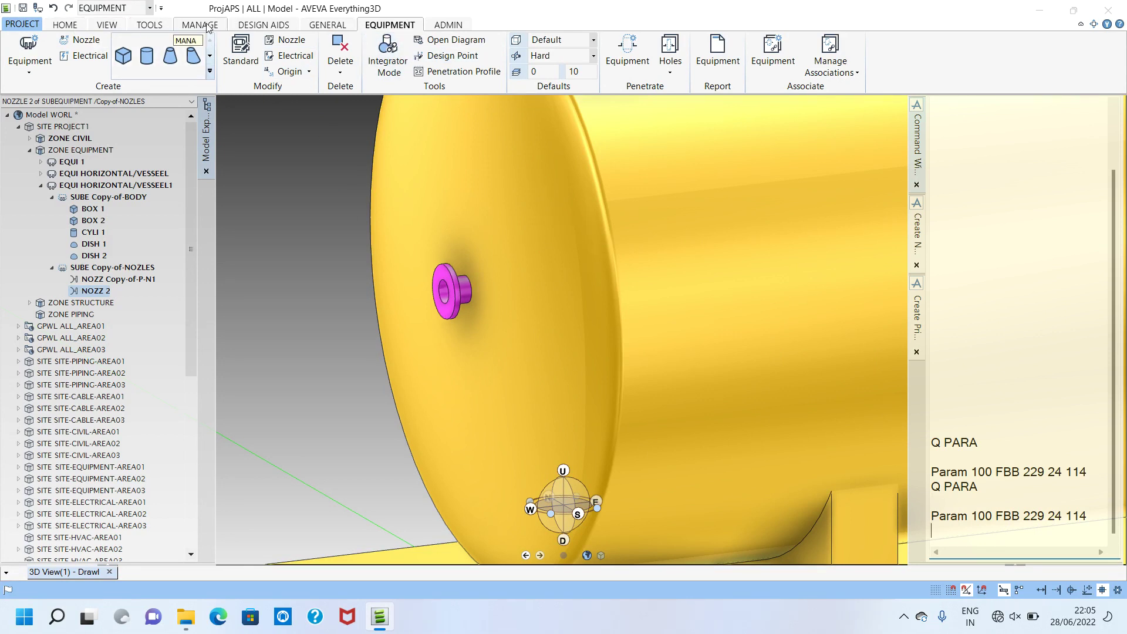
Modify NOZZ 2 at the vessel copy's west end to a bore of 150mm
{"action": "left_click", "coordinate": [290, 40]}
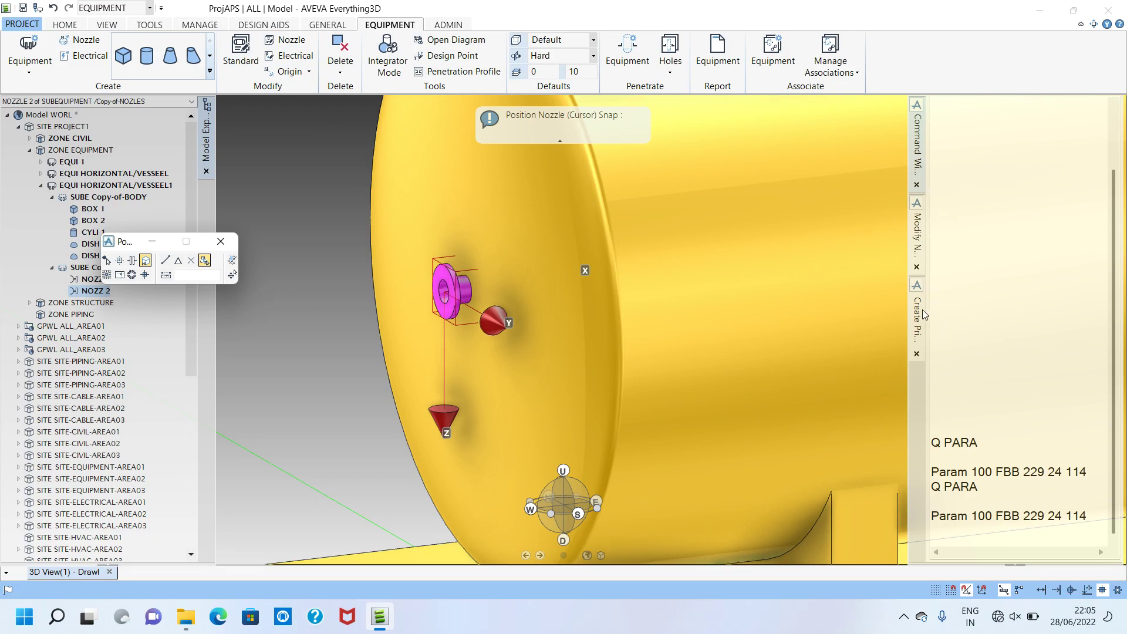
{"action": "left_click", "coordinate": [917, 247]}
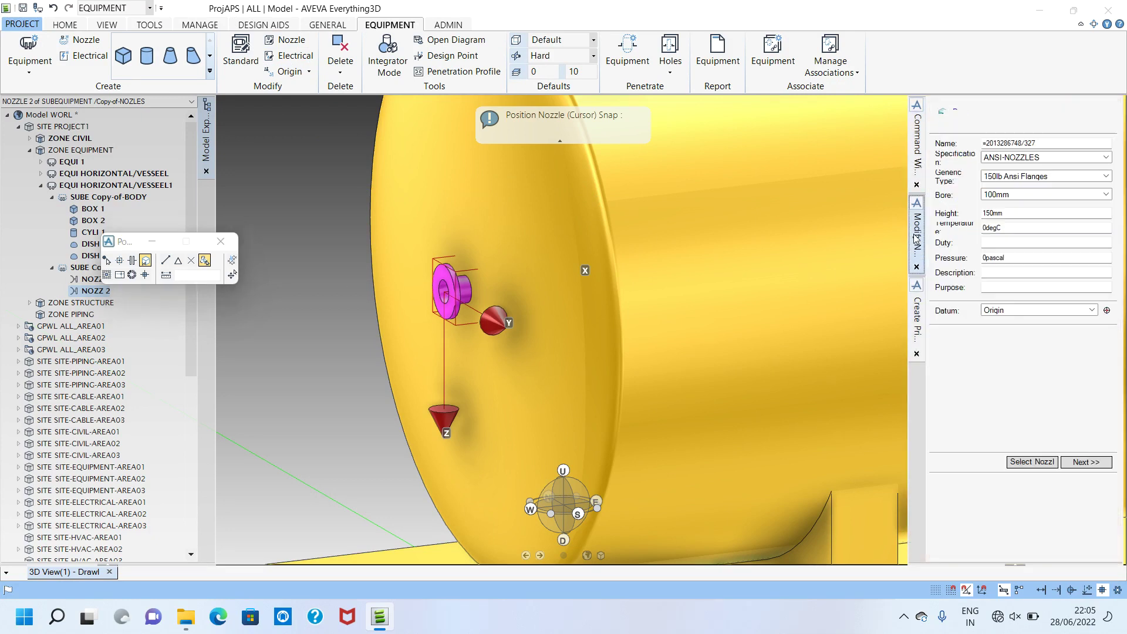
{"action": "left_click", "coordinate": [1030, 195]}
{"action": "left_click", "coordinate": [1016, 222]}
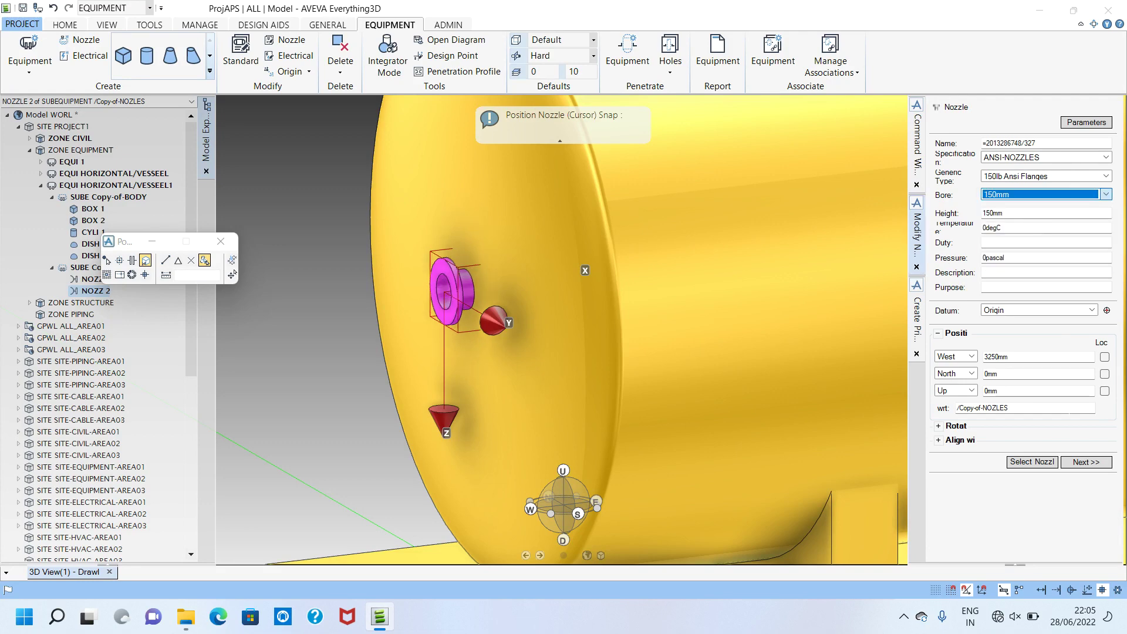
{"action": "left_click", "coordinate": [1086, 462]}
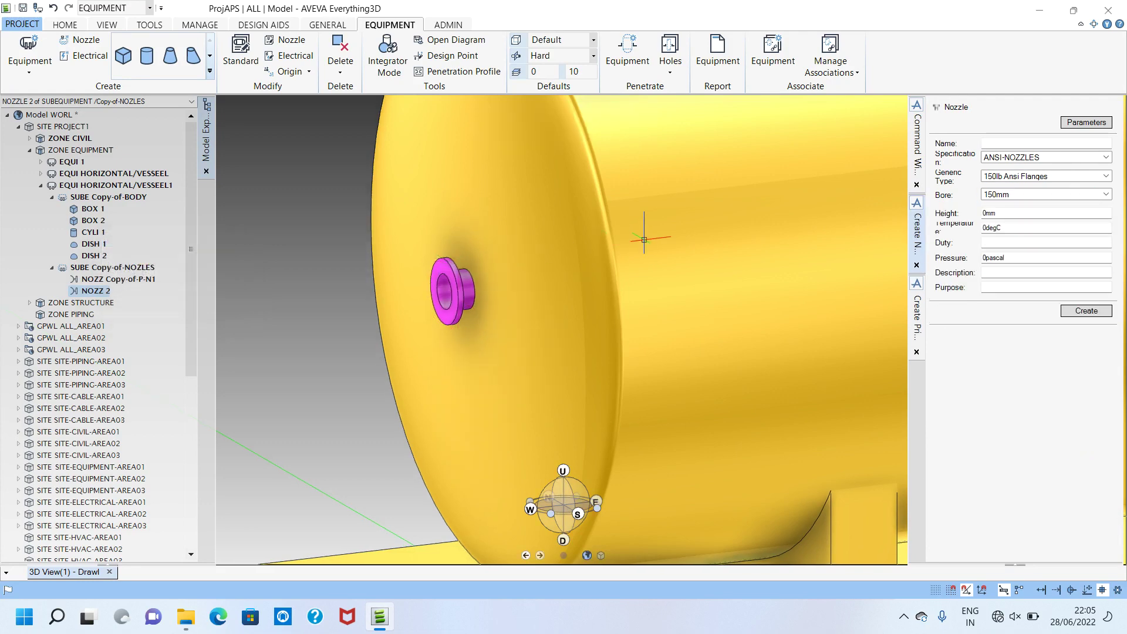
Save the design work and confirm the savework
{"action": "scroll", "coordinate": [644, 240], "scroll_direction": "down", "scroll_amount": 5}
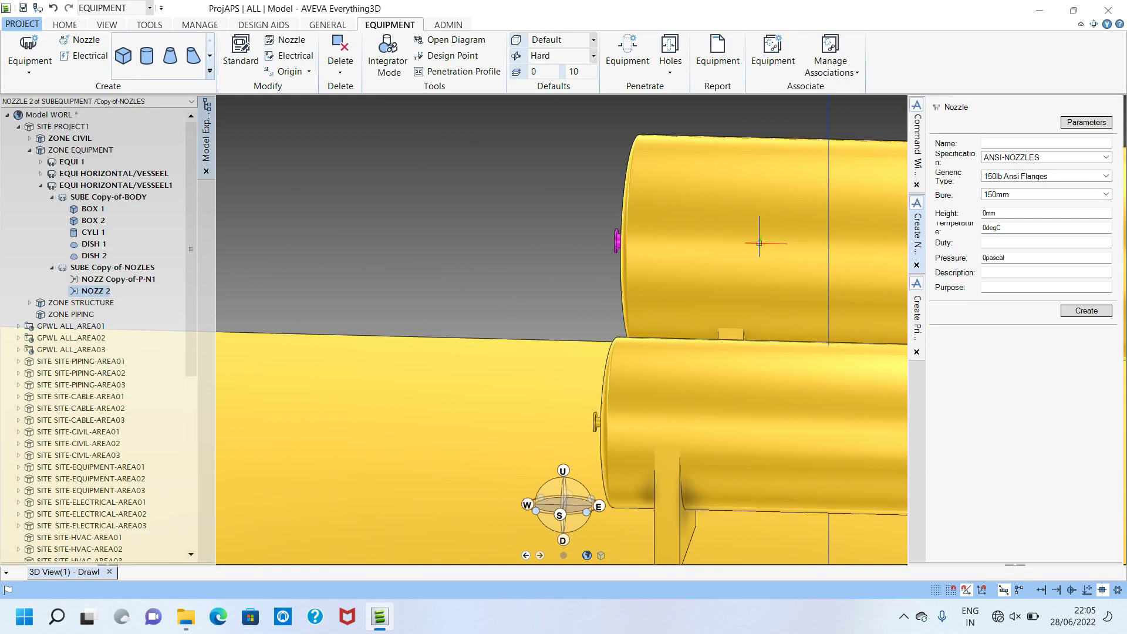
{"action": "key", "text": "ctrl+s"}
{"action": "left_click", "coordinate": [547, 322]}
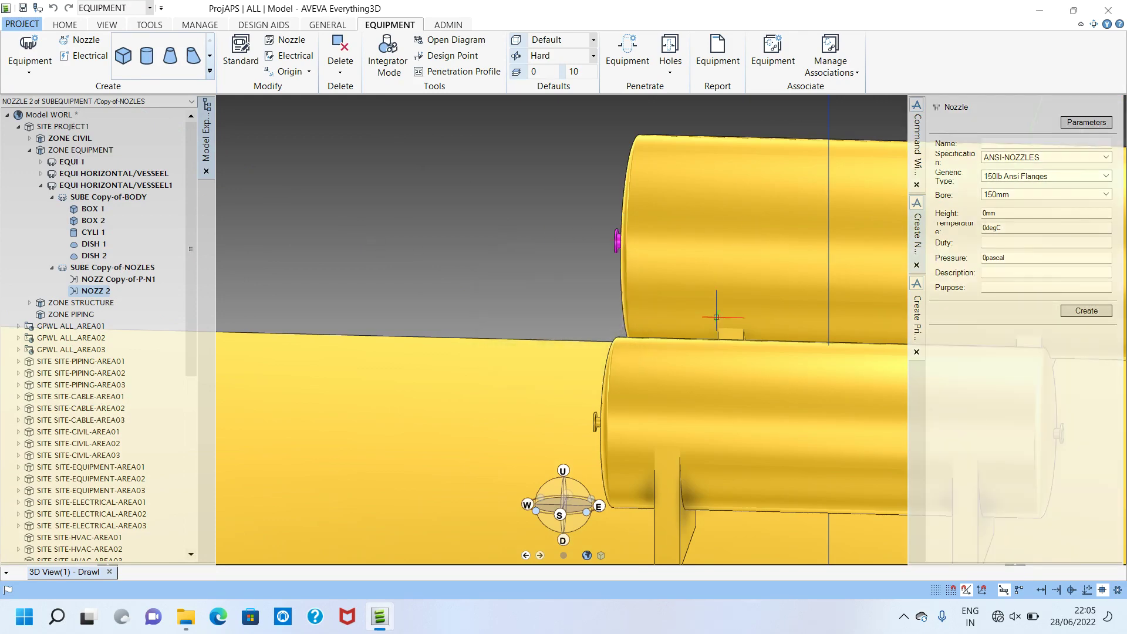
Examine the enlarged vessel copy and its east end nozzle beside the original vessel
{"action": "scroll", "coordinate": [713, 314], "scroll_direction": "down", "scroll_amount": 6}
{"action": "scroll", "coordinate": [693, 302], "scroll_direction": "up", "scroll_amount": 4}
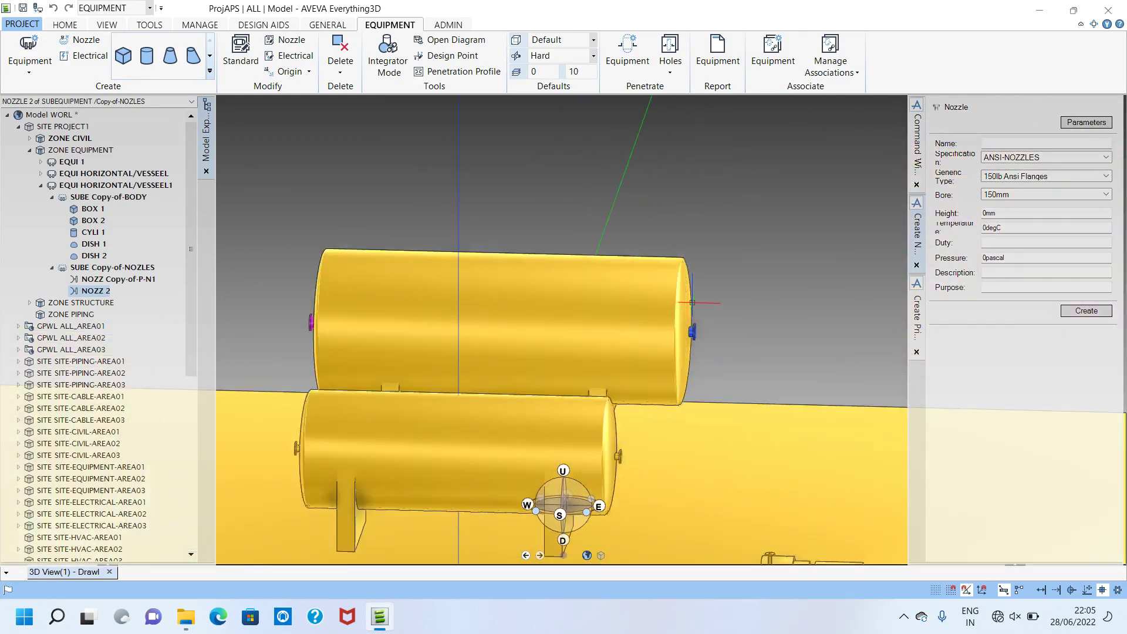
{"action": "scroll", "coordinate": [692, 303], "scroll_direction": "up", "scroll_amount": 2}
{"action": "middle_click_drag", "start_coordinate": [657, 315], "coordinate": [594, 311]}
{"action": "scroll", "coordinate": [691, 233], "scroll_direction": "up", "scroll_amount": 1}
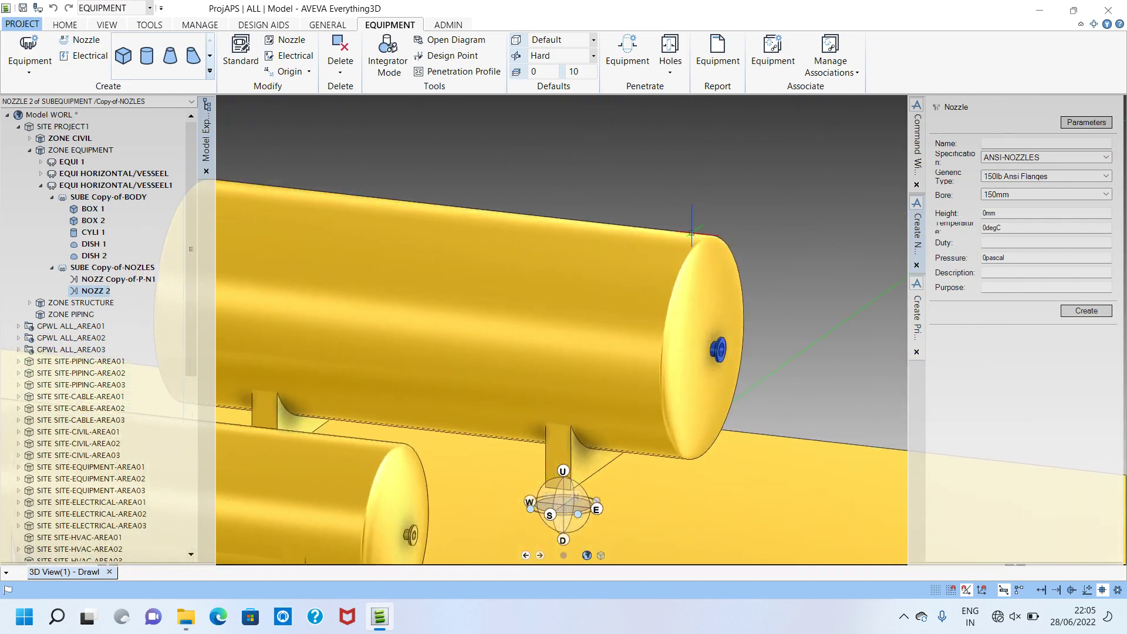
{"action": "scroll", "coordinate": [691, 233], "scroll_direction": "up", "scroll_amount": 2}
{"action": "scroll", "coordinate": [643, 244], "scroll_direction": "down", "scroll_amount": 4}
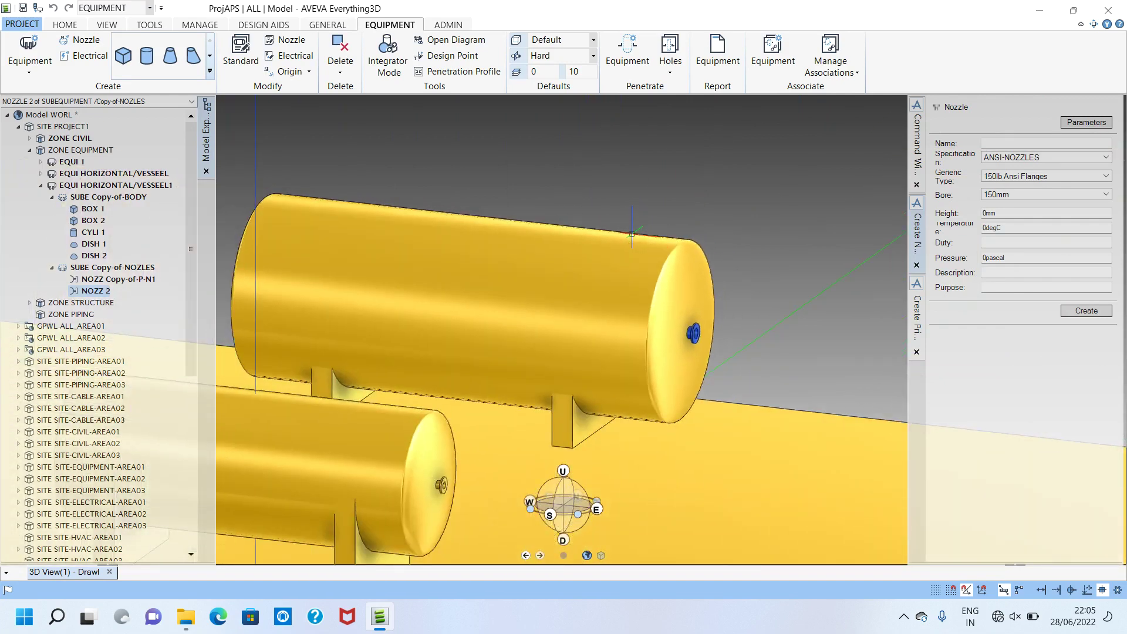
{"action": "scroll", "coordinate": [652, 245], "scroll_direction": "up", "scroll_amount": 3}
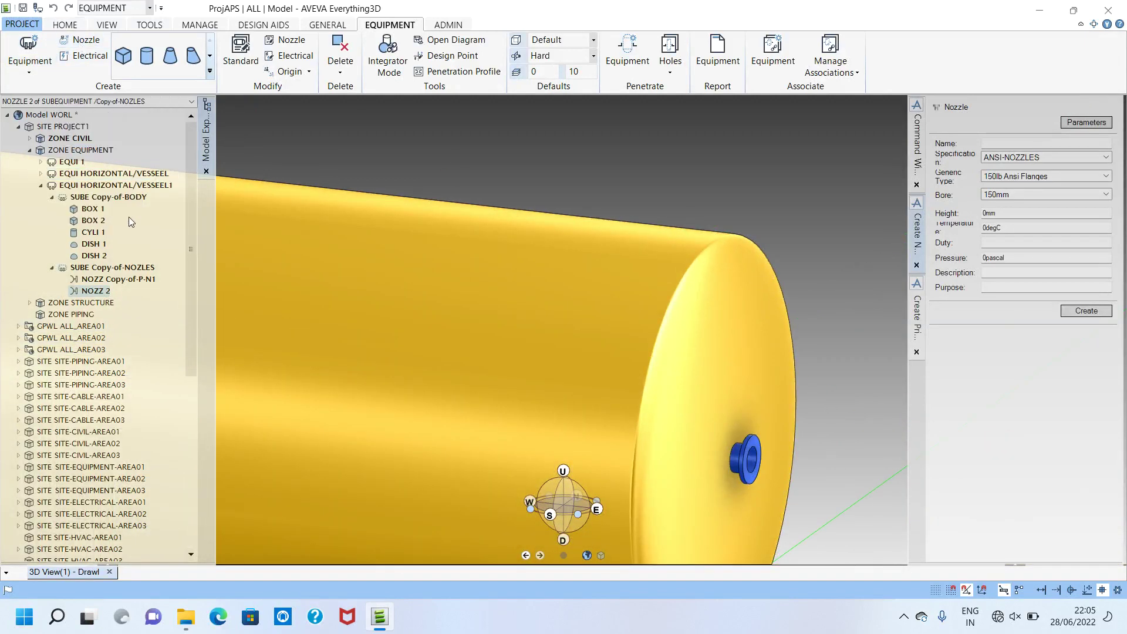
Make sub-equipment Copy-of-NOZLES of the vessel copy current and name its new nozzle N3
{"action": "left_click", "coordinate": [122, 268]}
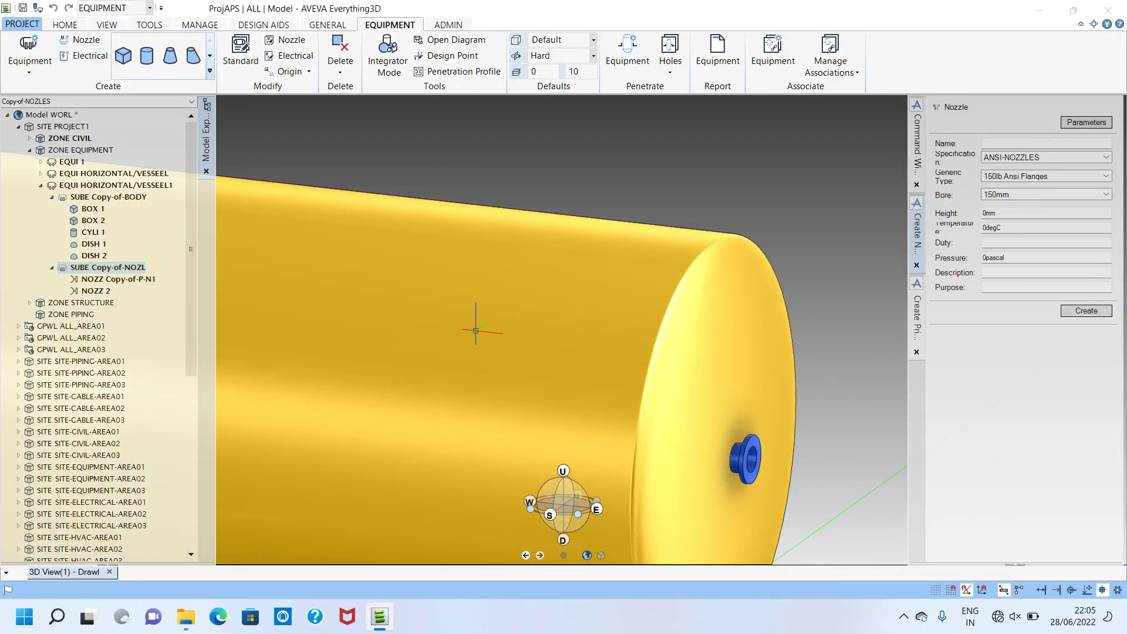
{"action": "left_click", "coordinate": [112, 185]}
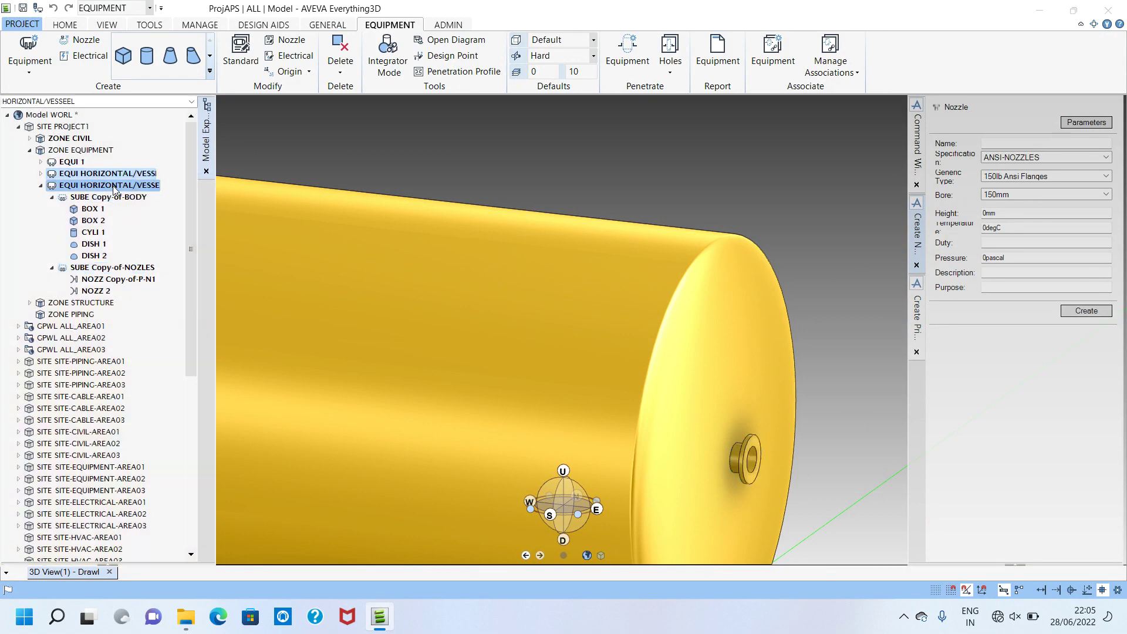
{"action": "left_click", "coordinate": [125, 265]}
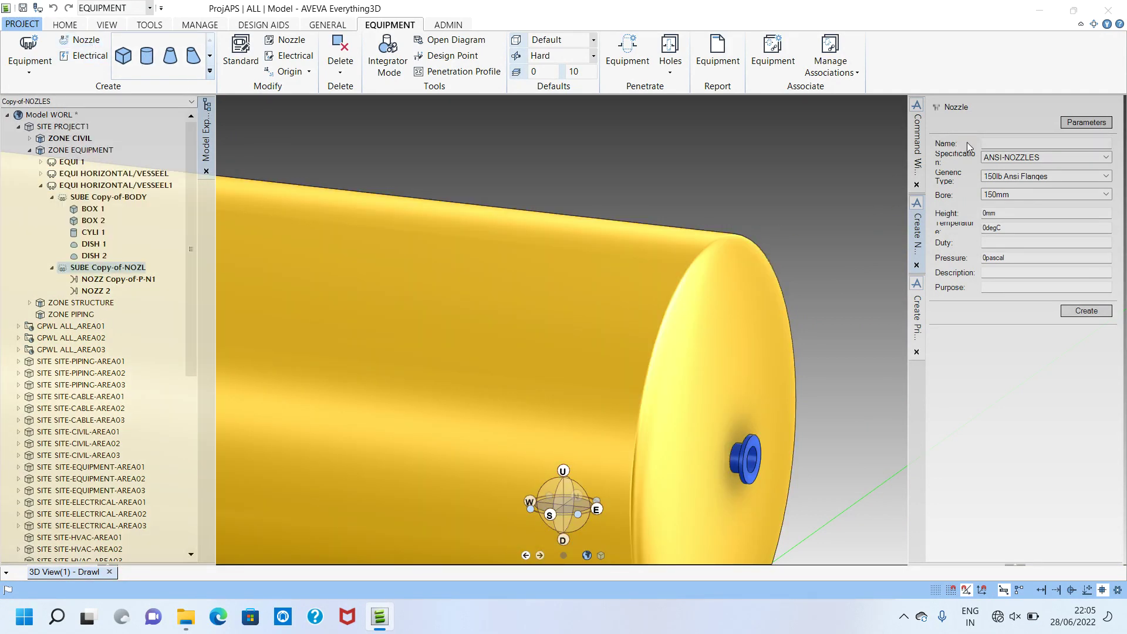
{"action": "left_click", "coordinate": [1073, 143]}
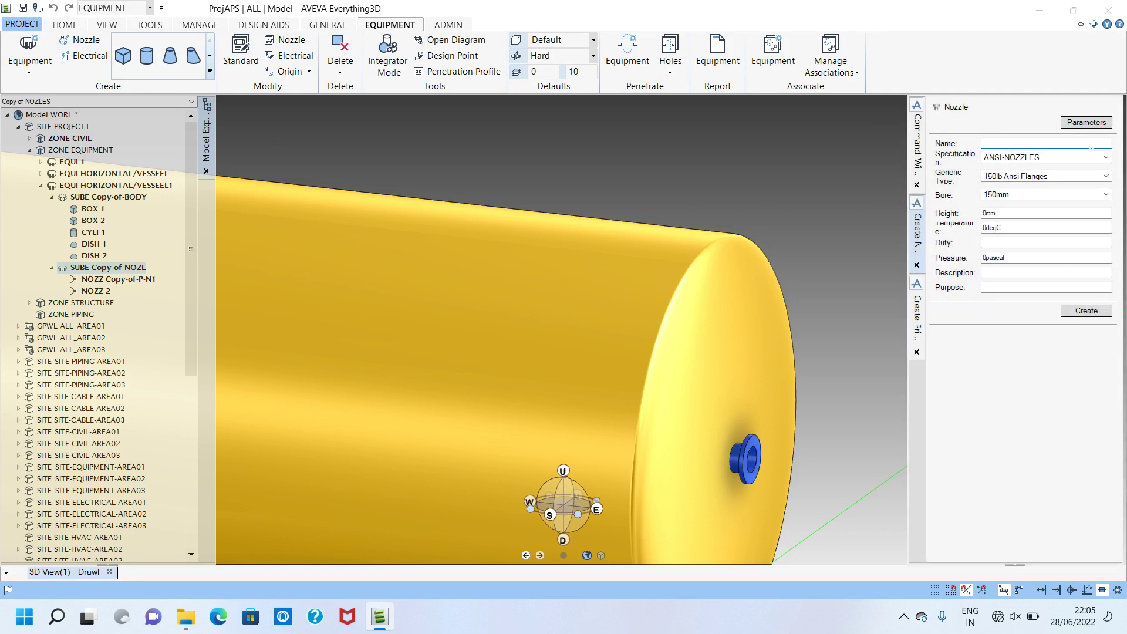
{"action": "type", "text": "N3"}
{"action": "key", "text": "Tab"}
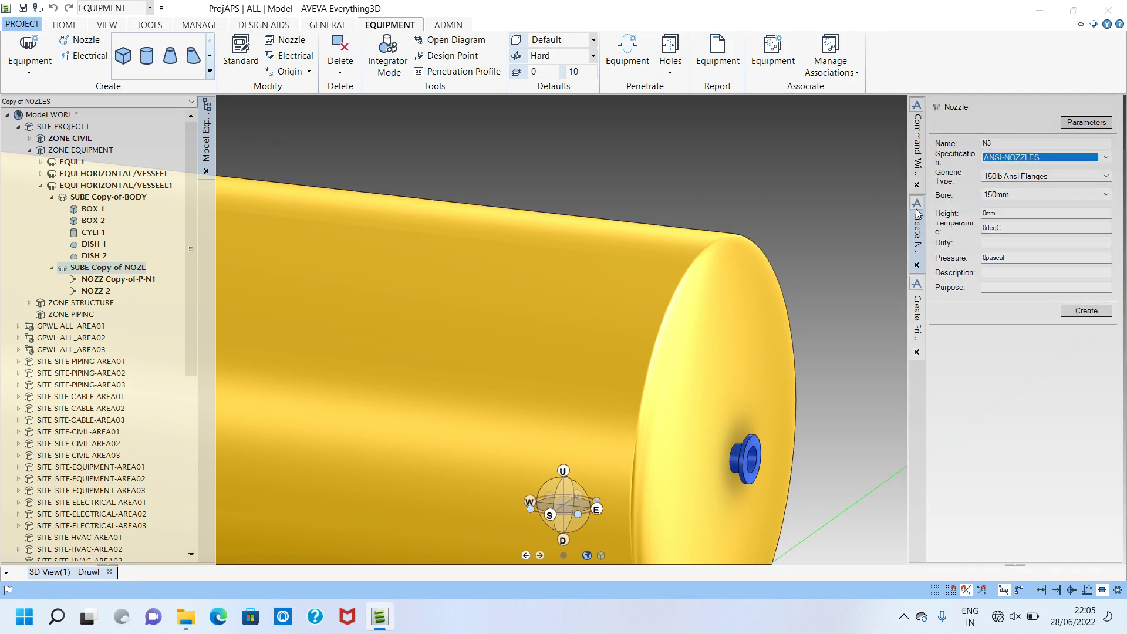
Create nozzle N3 with generic type 150lb Ansi Flanges, a bore of 150mm and a height of 200mm
{"action": "left_click", "coordinate": [1007, 178]}
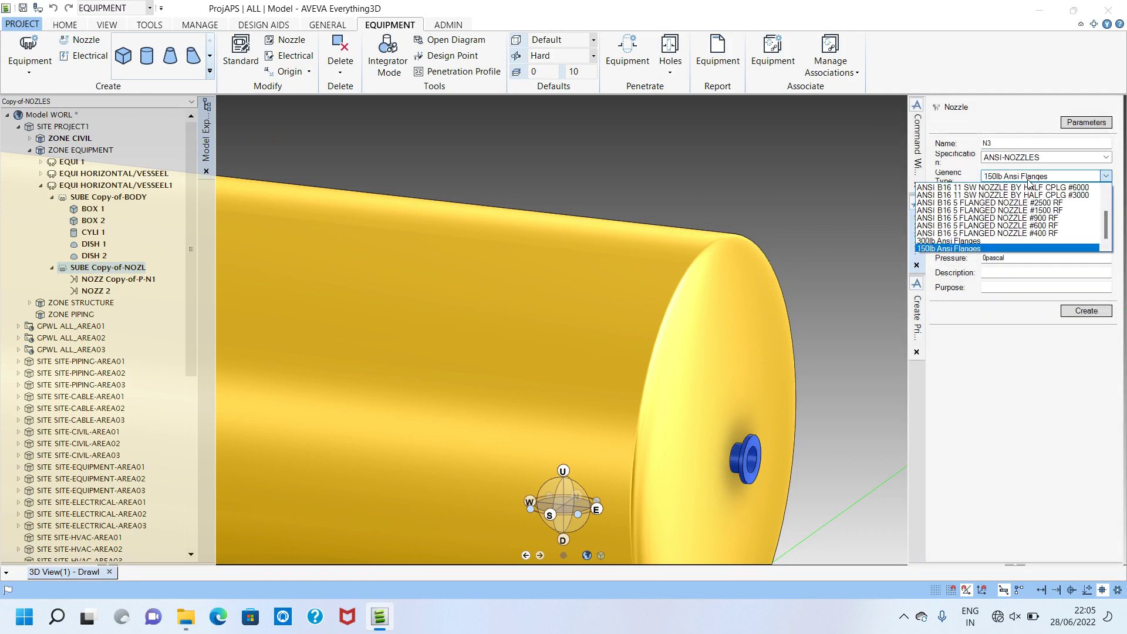
{"action": "left_click", "coordinate": [1022, 247]}
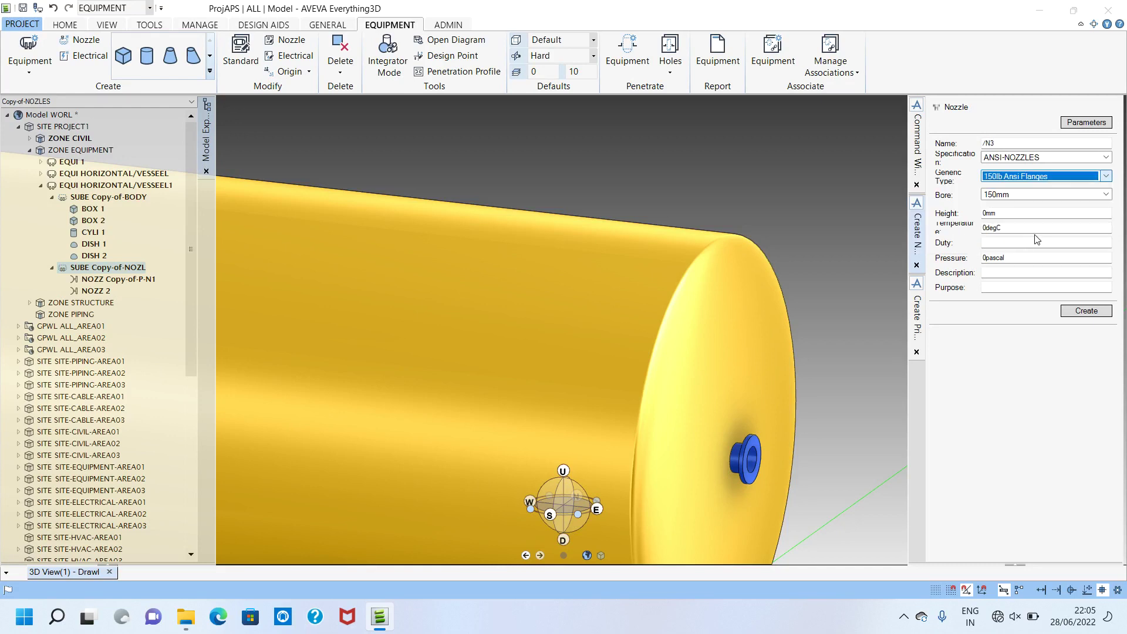
{"action": "left_click", "coordinate": [1015, 195]}
{"action": "left_click", "coordinate": [1020, 206]}
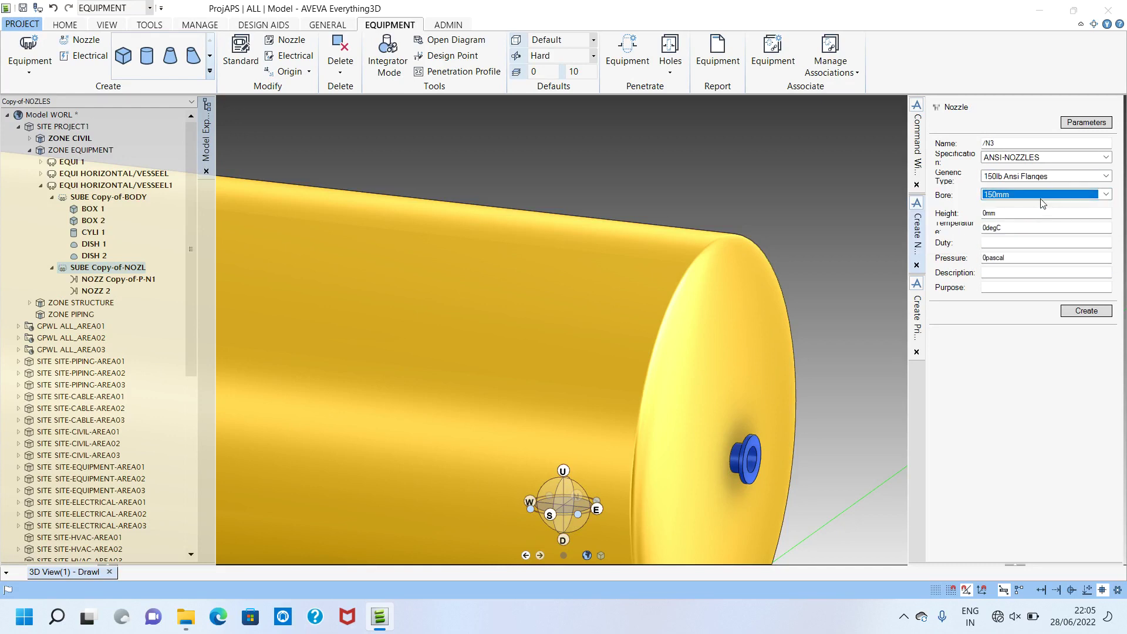
{"action": "left_click", "coordinate": [1083, 310]}
{"action": "key", "text": "Tab"}
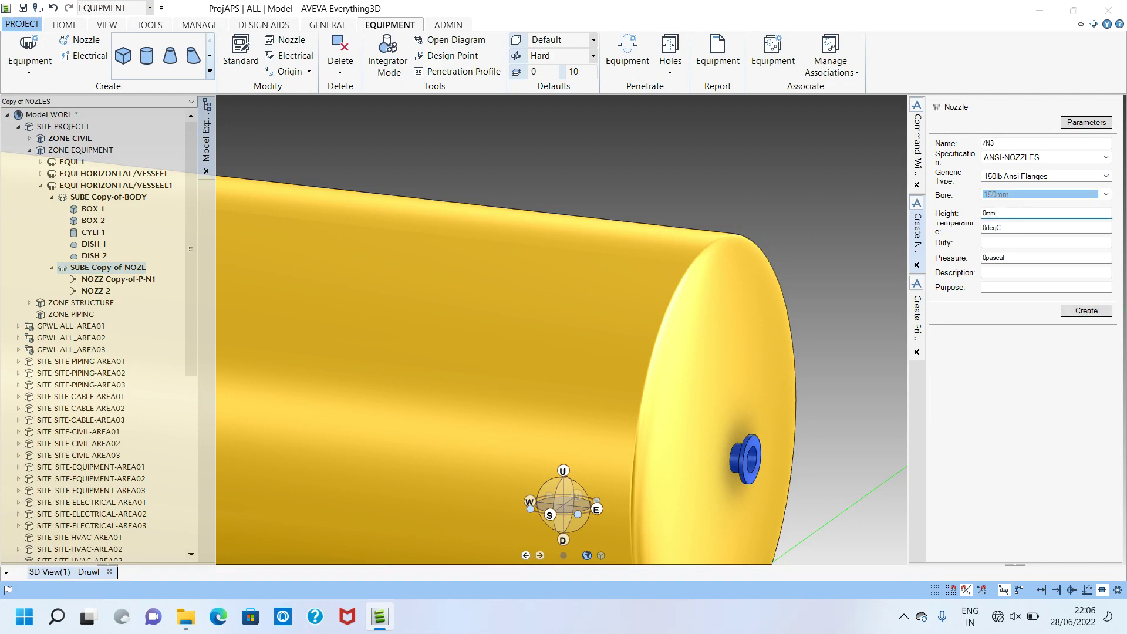
{"action": "type", "text": "20"}
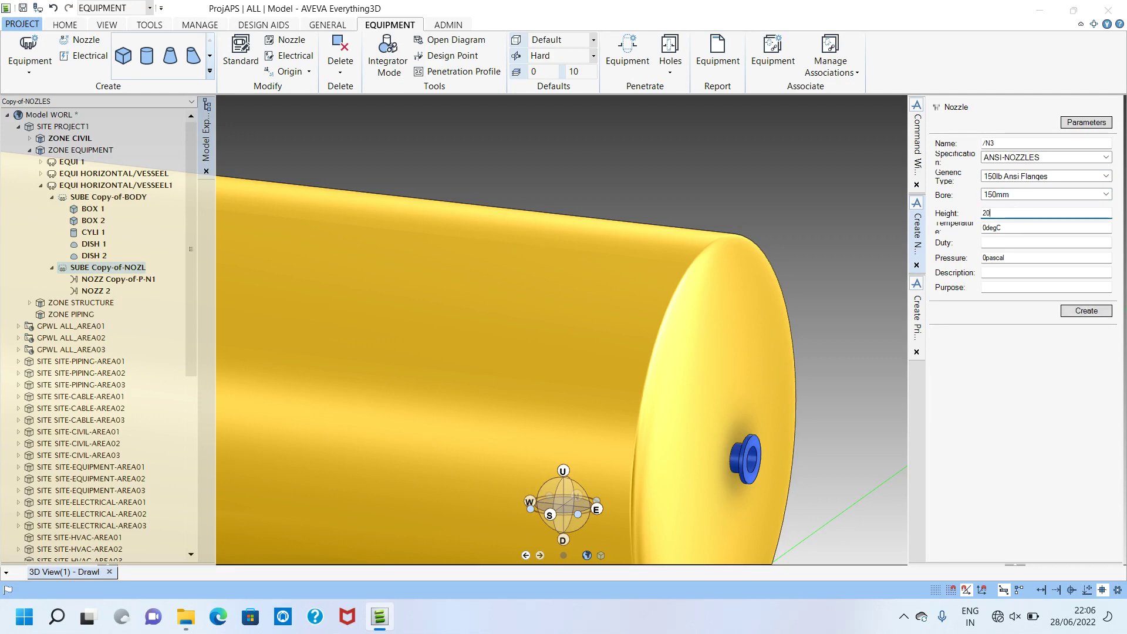
{"action": "type", "text": "0"}
{"action": "key", "text": "Tab"}
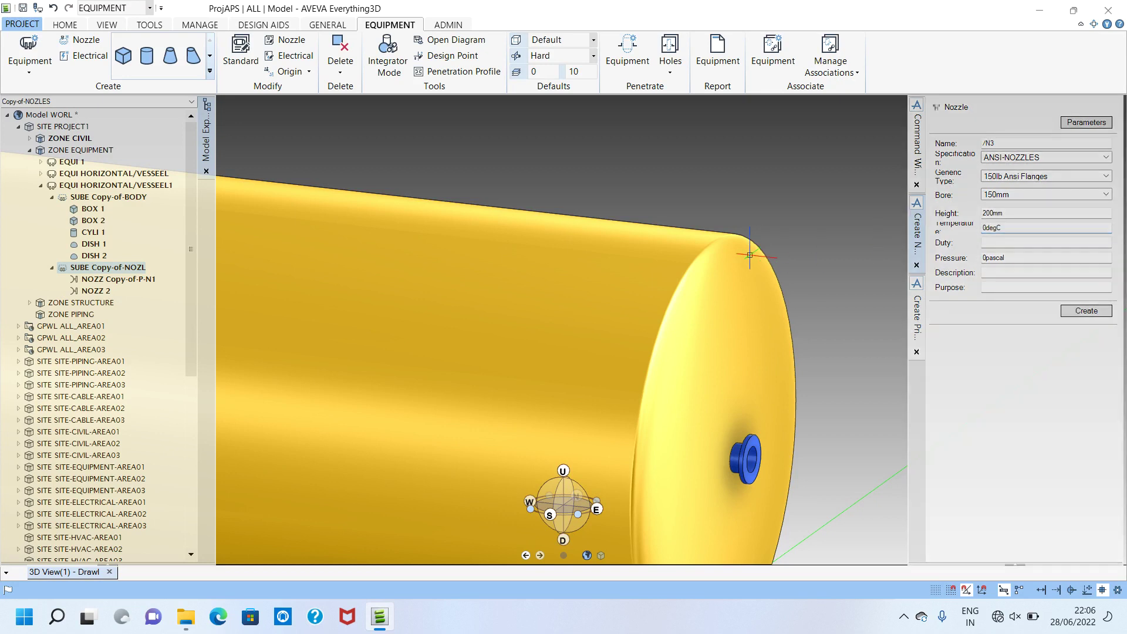
{"action": "scroll", "coordinate": [506, 369], "scroll_direction": "down", "scroll_amount": 3}
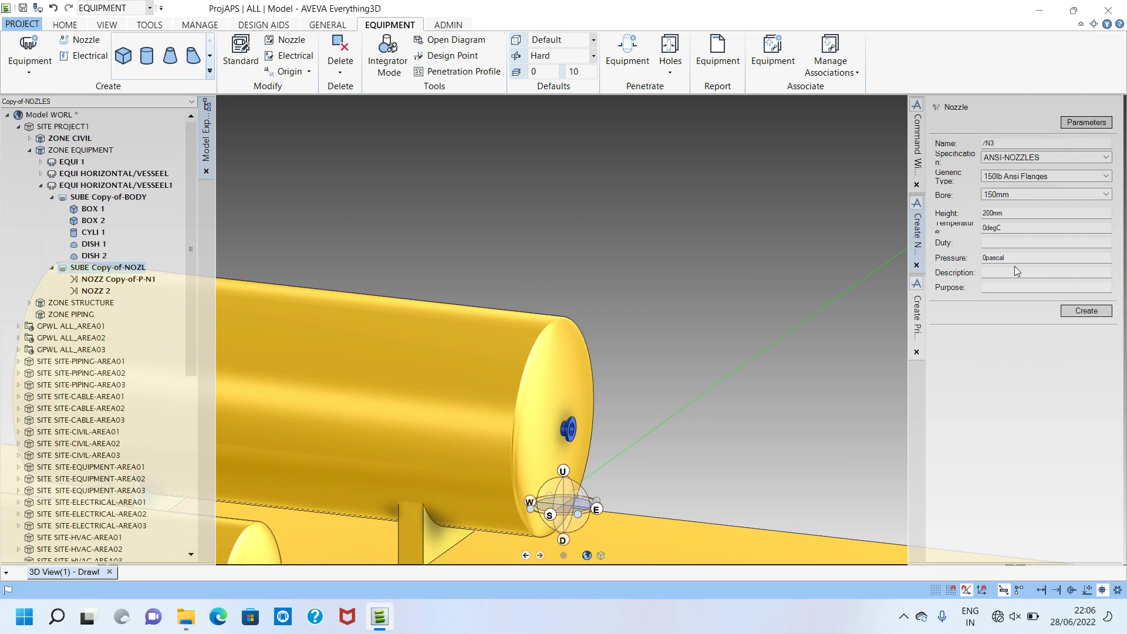
{"action": "left_click", "coordinate": [1084, 311]}
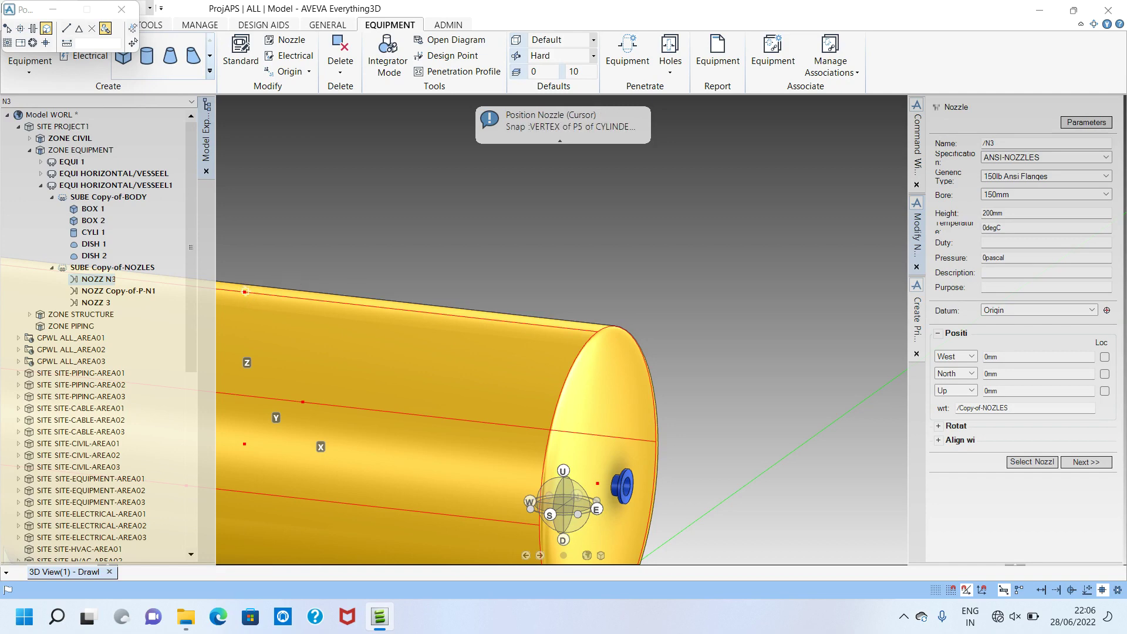
Position nozzle N3 at the middle of the enlarged vessel's top line, 1250mm up
{"action": "left_click", "coordinate": [245, 282]}
{"action": "scroll", "coordinate": [326, 327], "scroll_direction": "down", "scroll_amount": 3}
{"action": "middle_click_drag", "start_coordinate": [327, 326], "coordinate": [384, 333]}
{"action": "scroll", "coordinate": [269, 299], "scroll_direction": "up", "scroll_amount": 4}
{"action": "scroll", "coordinate": [269, 297], "scroll_direction": "up", "scroll_amount": 3}
{"action": "middle_click", "coordinate": [371, 371]}
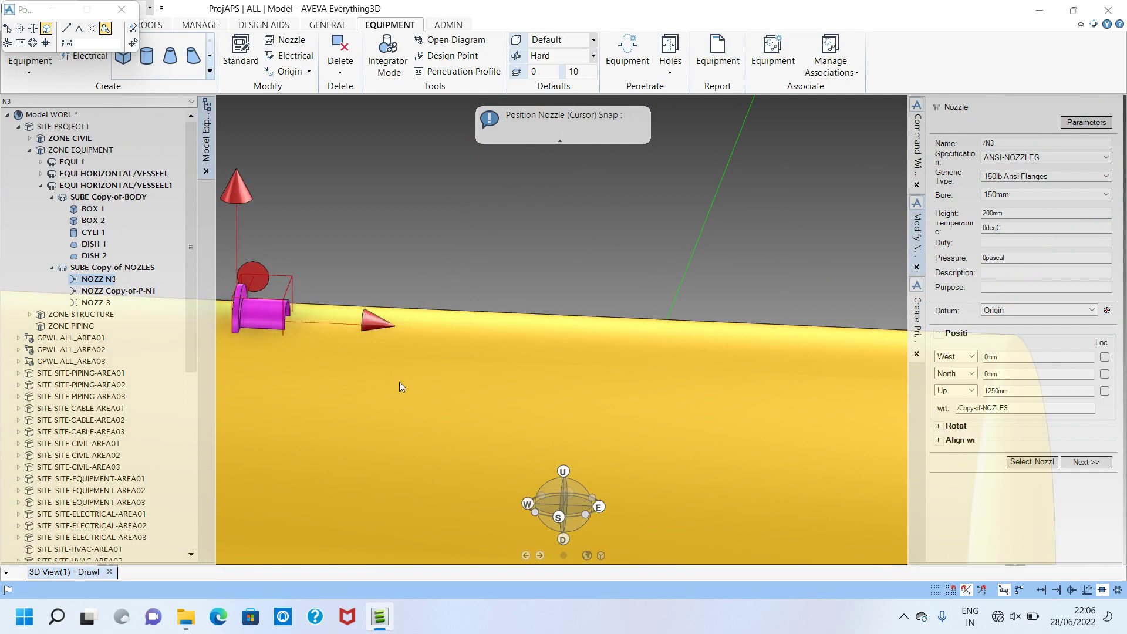
Rotate nozzle N3 by 90 degrees about X
{"action": "left_click", "coordinate": [939, 426]}
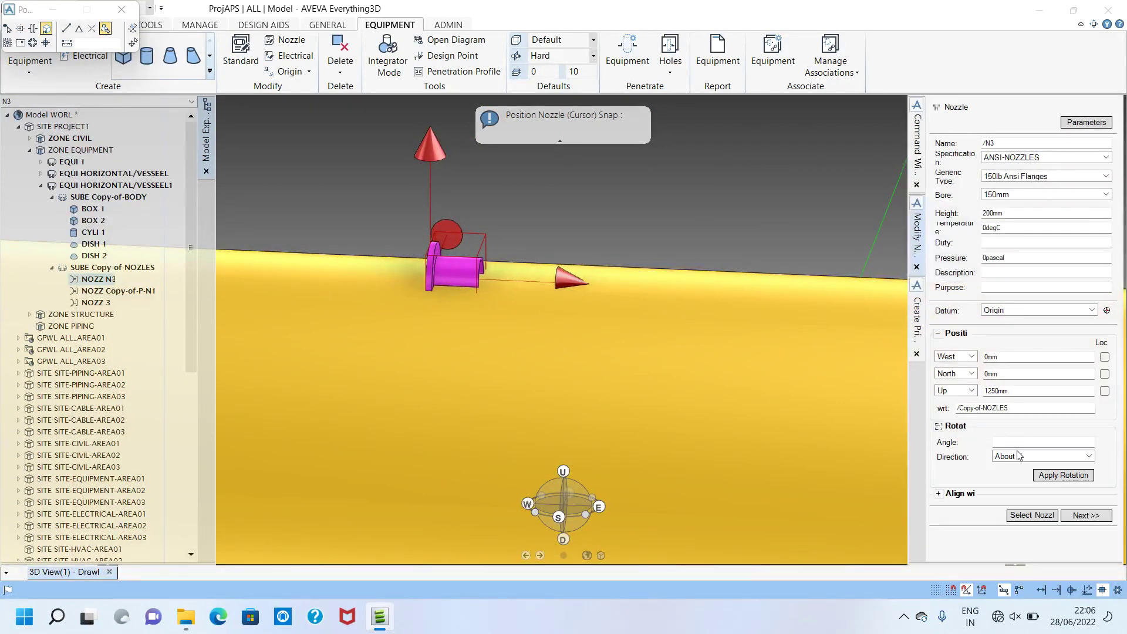
{"action": "left_click", "coordinate": [1033, 442]}
{"action": "key", "text": "Tab"}
{"action": "left_click", "coordinate": [1069, 475]}
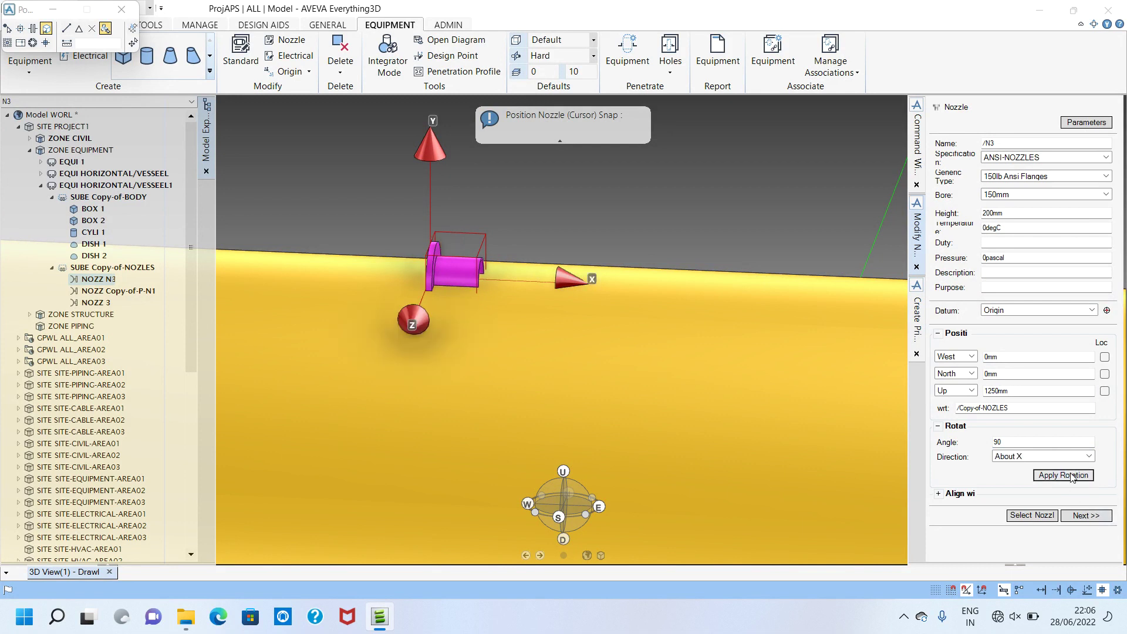
Rotate nozzle N3 about Y in repeated 90-degree turns to check its orientation
{"action": "left_click", "coordinate": [1042, 456]}
{"action": "left_click", "coordinate": [1034, 468]}
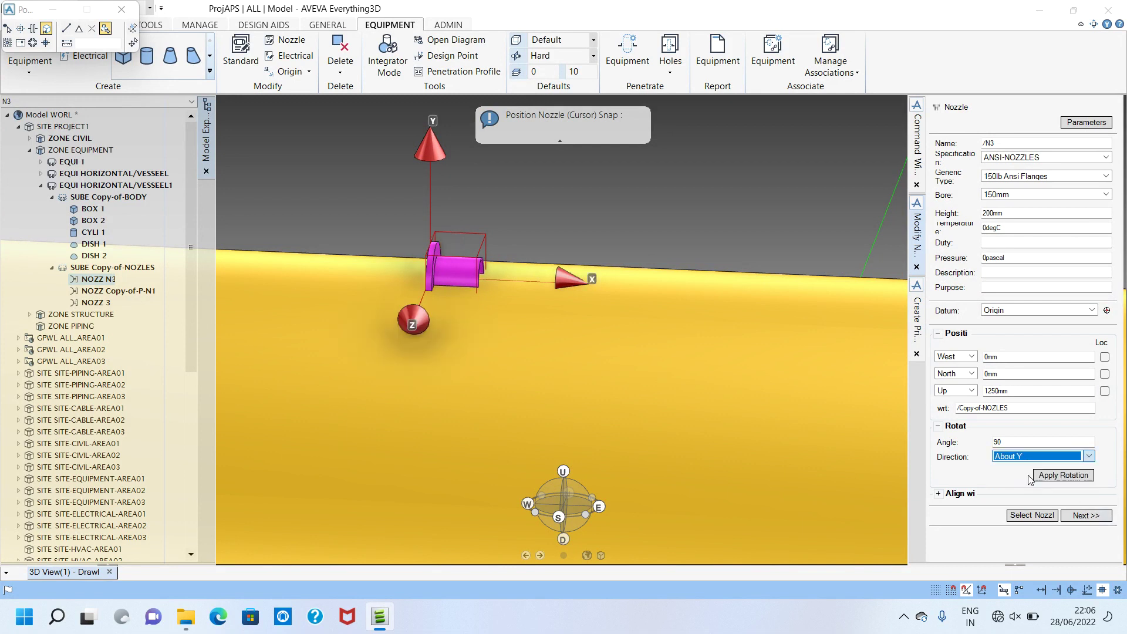
{"action": "left_click", "coordinate": [1076, 457]}
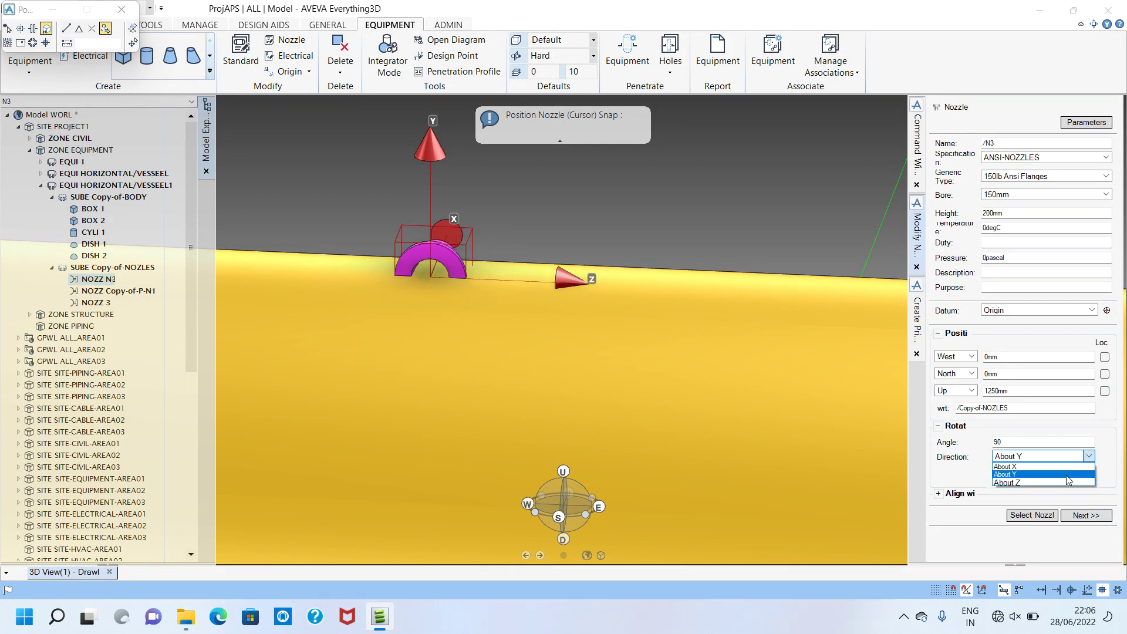
{"action": "left_click", "coordinate": [1061, 485]}
{"action": "left_click", "coordinate": [1063, 475]}
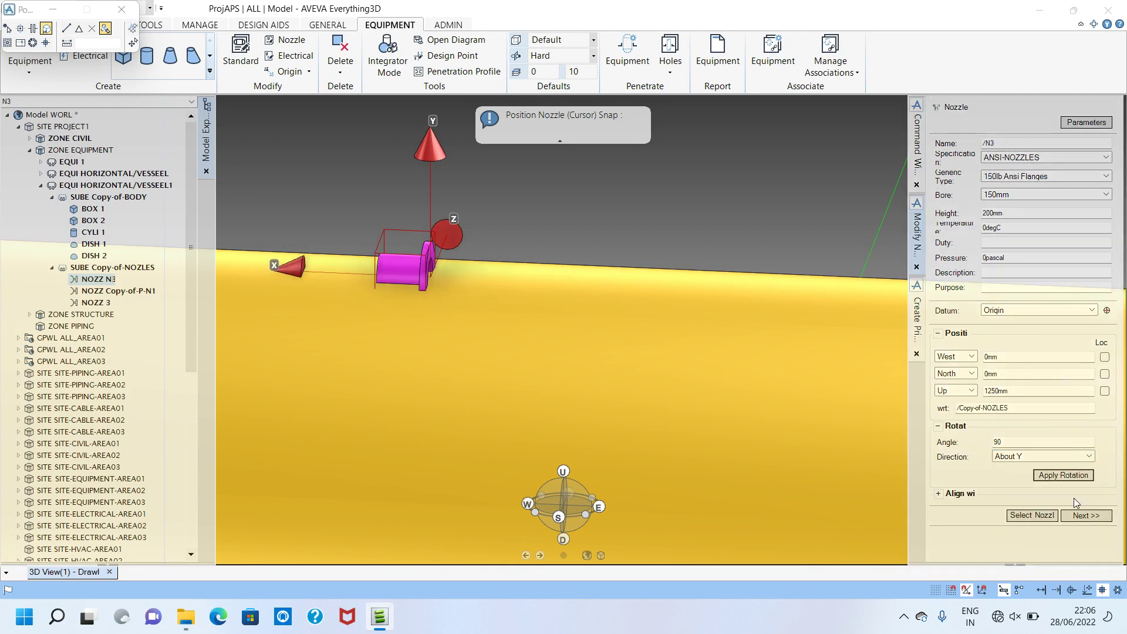
{"action": "left_click", "coordinate": [1063, 476]}
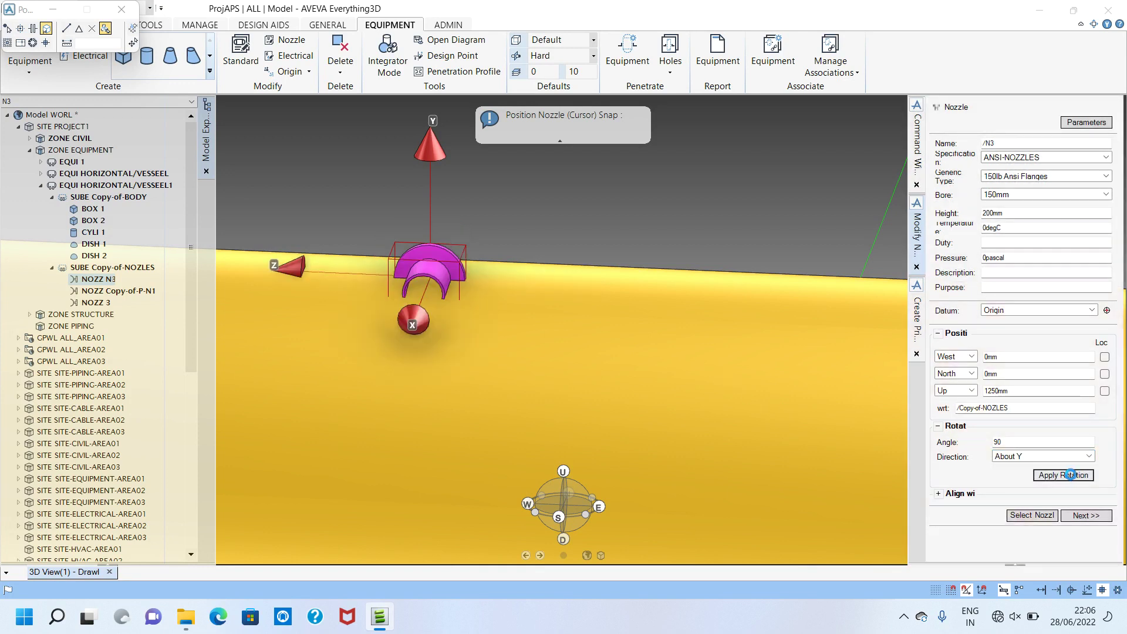
Rotate nozzle N3 twice by 90 degrees about X
{"action": "left_click", "coordinate": [1044, 457]}
{"action": "left_click", "coordinate": [1033, 467]}
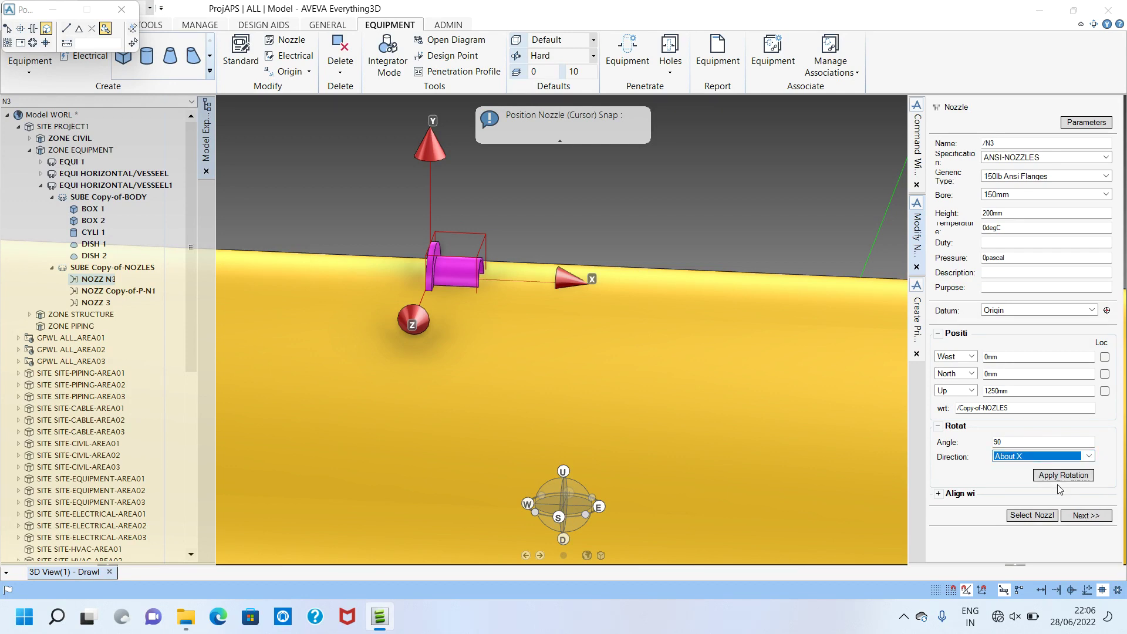
{"action": "left_click", "coordinate": [1060, 475]}
{"action": "left_click", "coordinate": [1062, 475]}
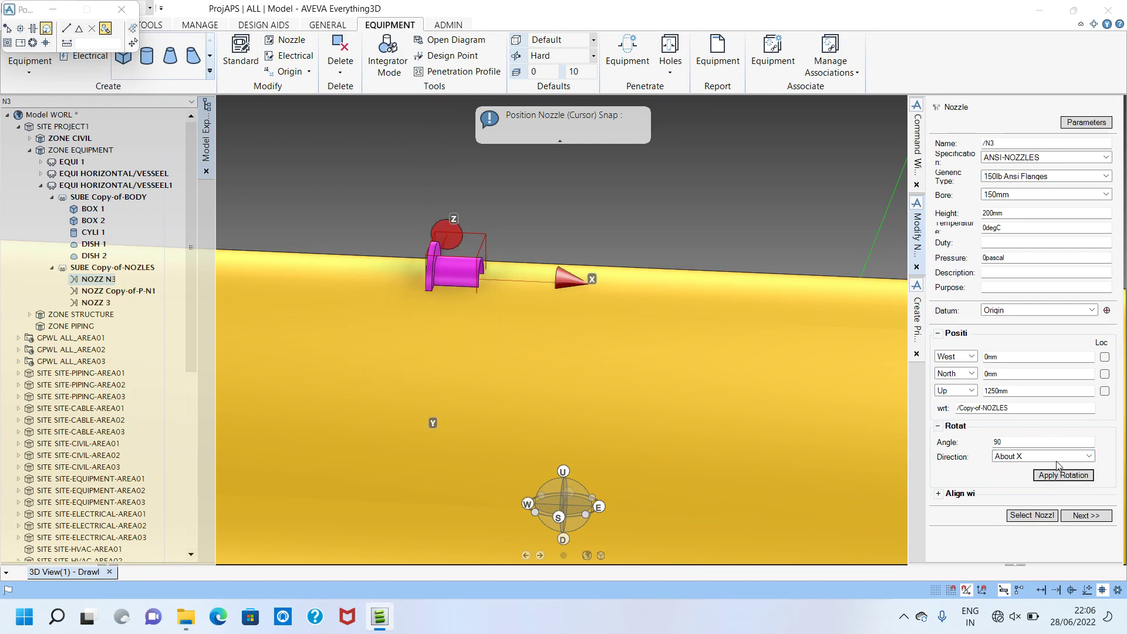
Rotate nozzle N3 by 90 degrees about Y and 90 degrees about Z so its flange faces up, and finish its placement
{"action": "left_click", "coordinate": [1049, 457]}
{"action": "left_click", "coordinate": [1037, 476]}
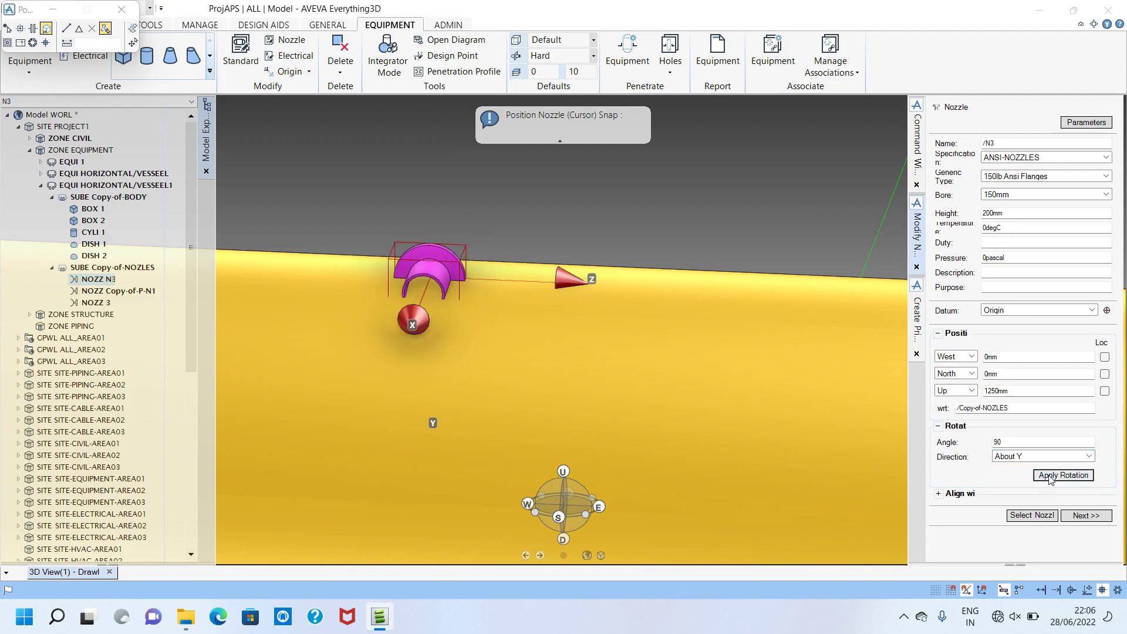
{"action": "left_click", "coordinate": [1049, 456]}
{"action": "left_click", "coordinate": [1012, 483]}
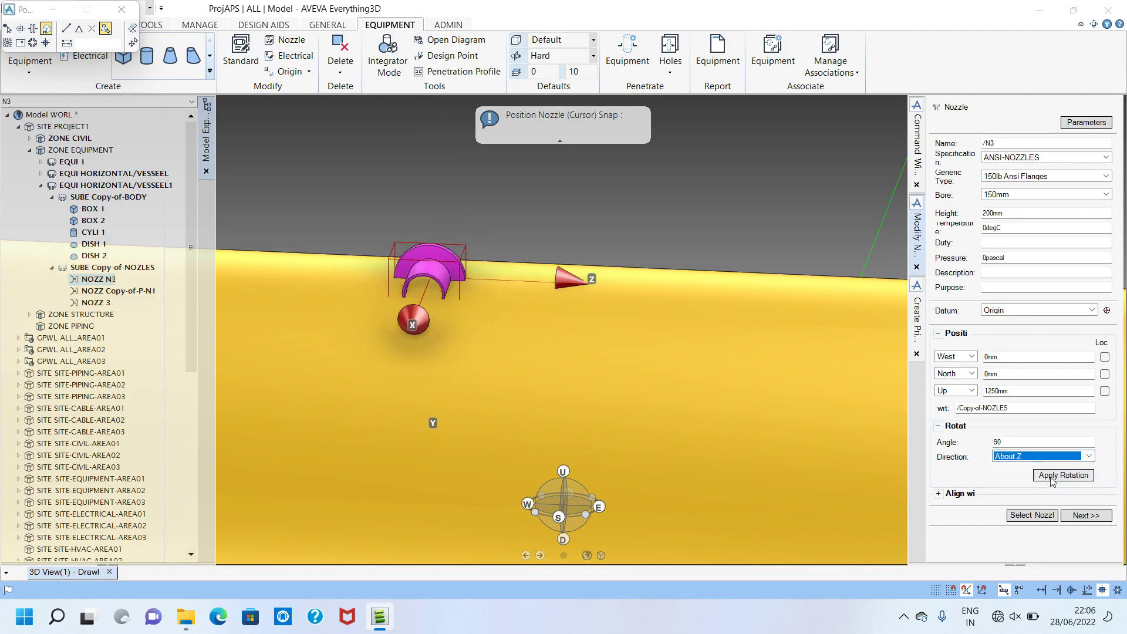
{"action": "left_click", "coordinate": [1062, 475]}
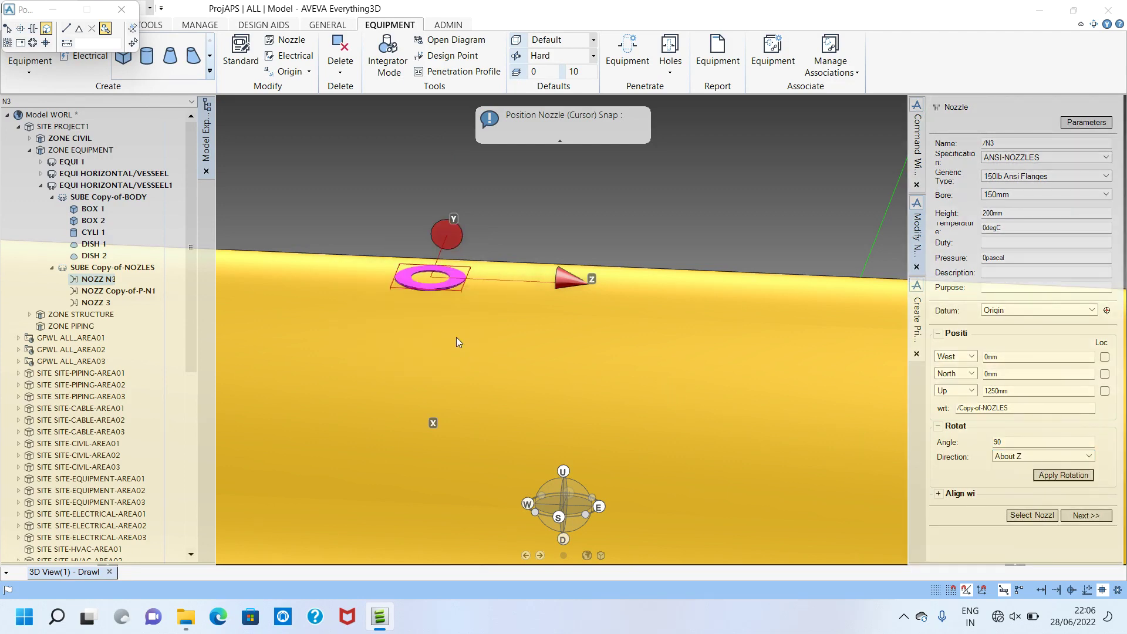
{"action": "left_click", "coordinate": [1096, 518]}
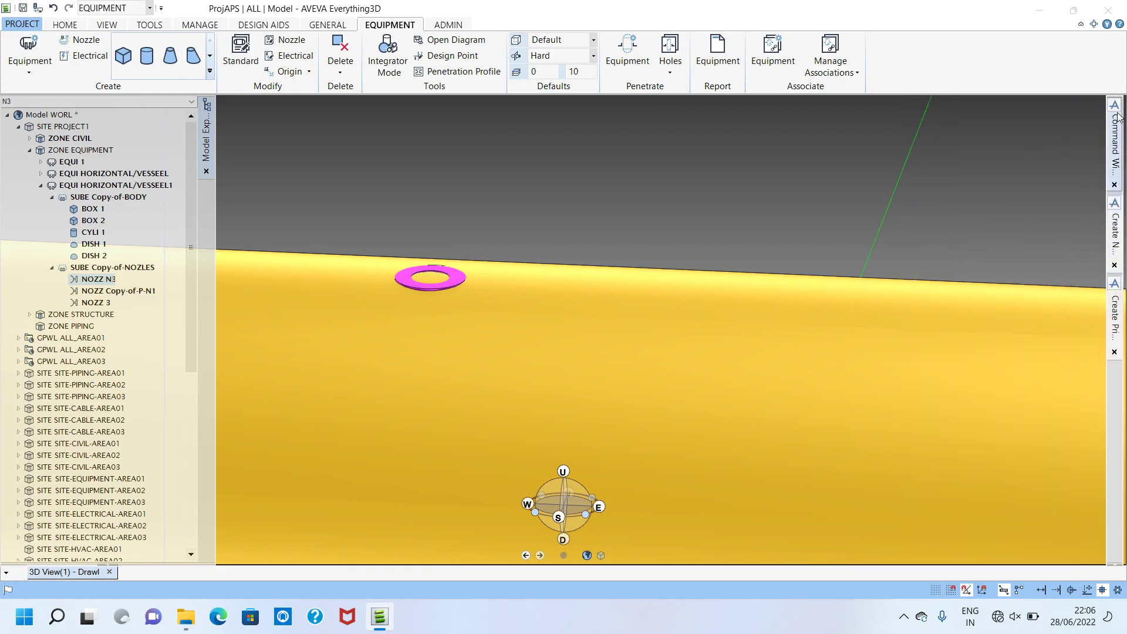
Raise nozzle N3 by 100mm with the command BY U 100
{"action": "left_click", "coordinate": [1111, 136]}
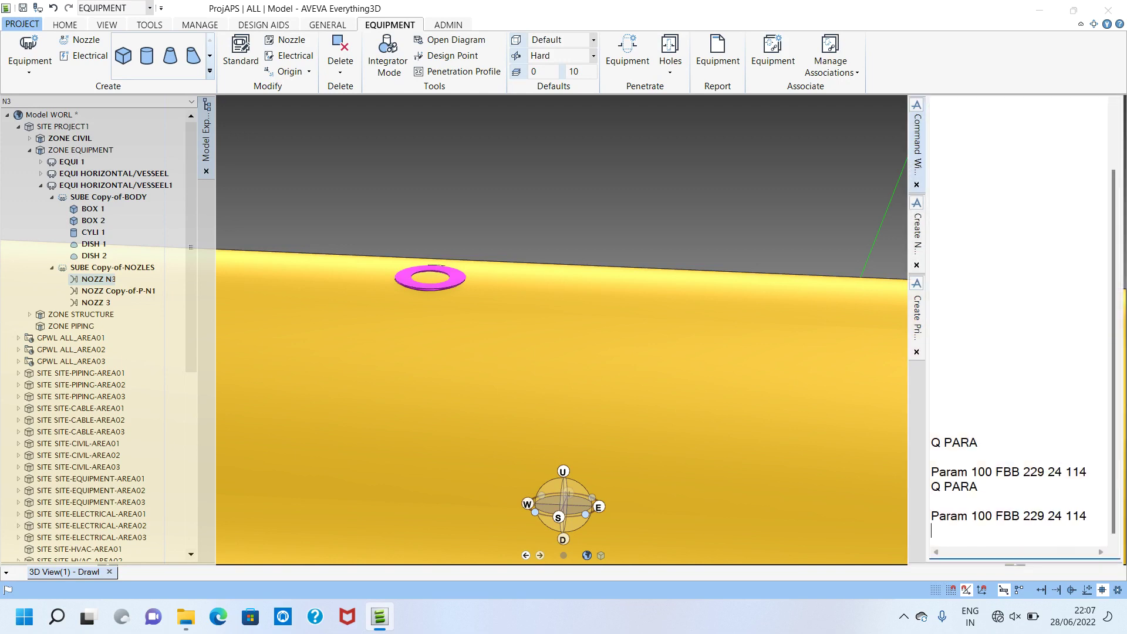
{"action": "type", "text": "BY U 100"}
{"action": "key", "text": "Return"}
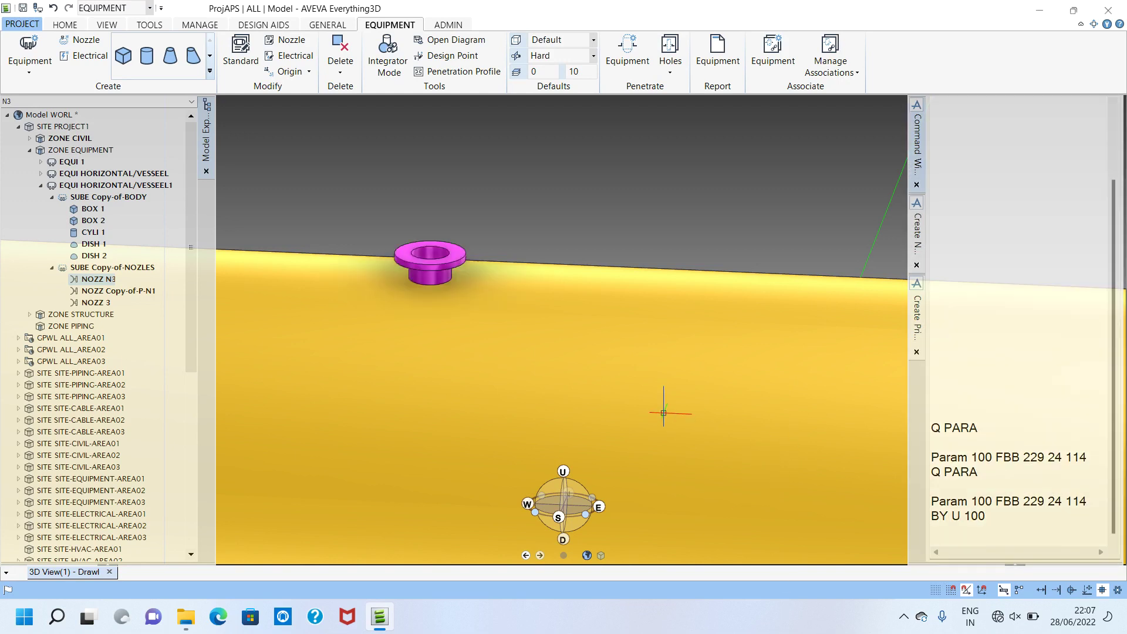
{"action": "scroll", "coordinate": [624, 327], "scroll_direction": "down", "scroll_amount": 4}
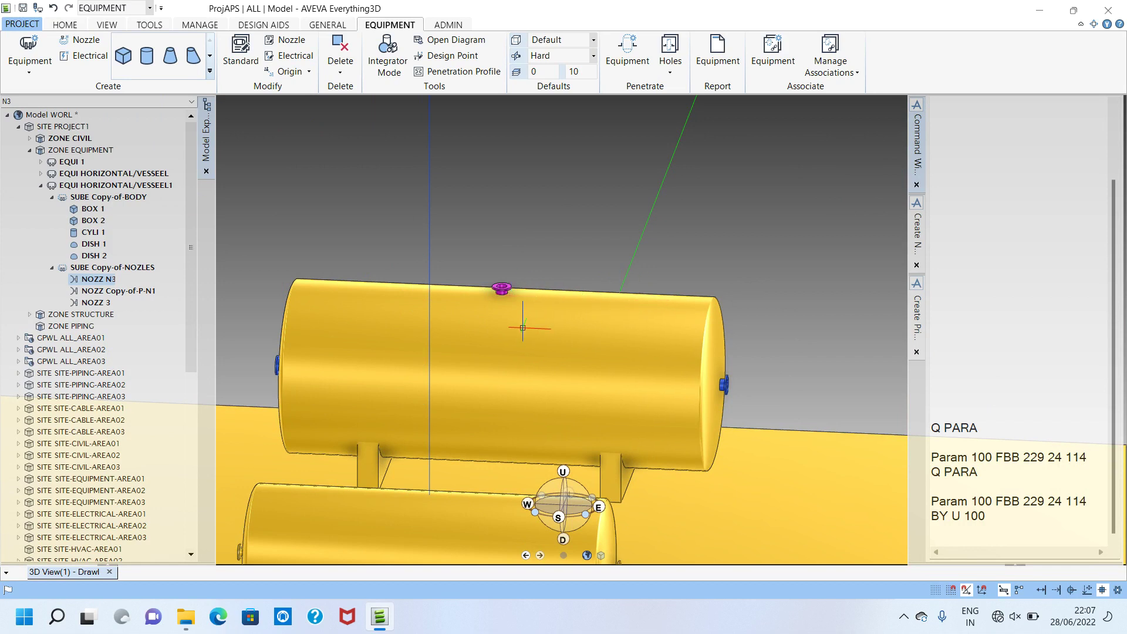
{"action": "scroll", "coordinate": [524, 285], "scroll_direction": "up", "scroll_amount": 3}
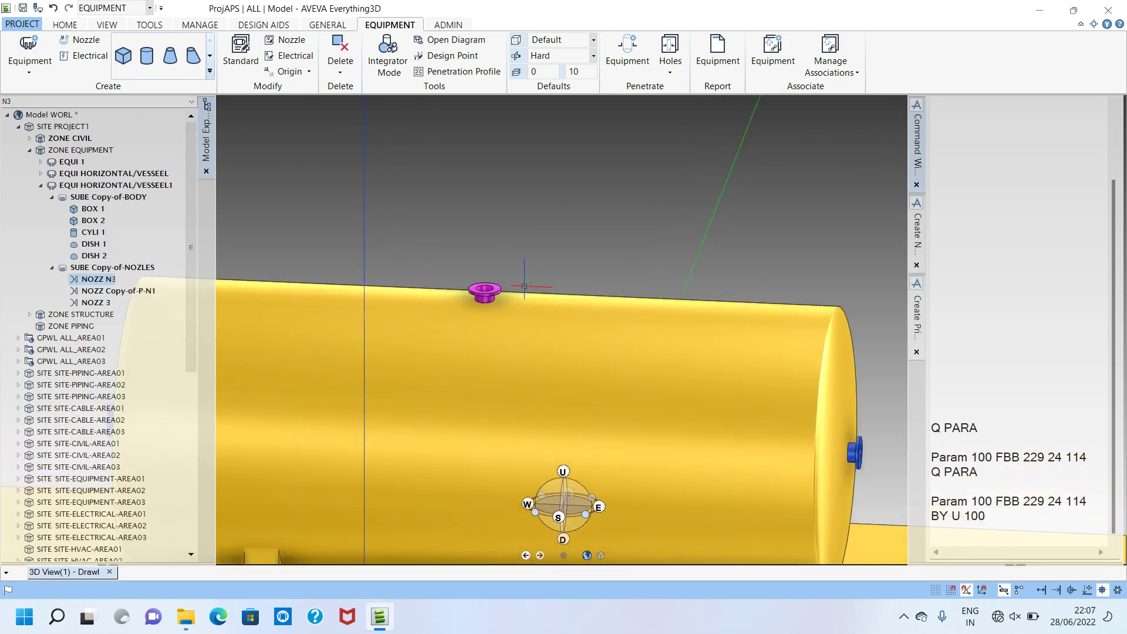
Move nozzle N3 east along the vessel by running the command BY E 1000 twice
{"action": "left_click", "coordinate": [102, 280]}
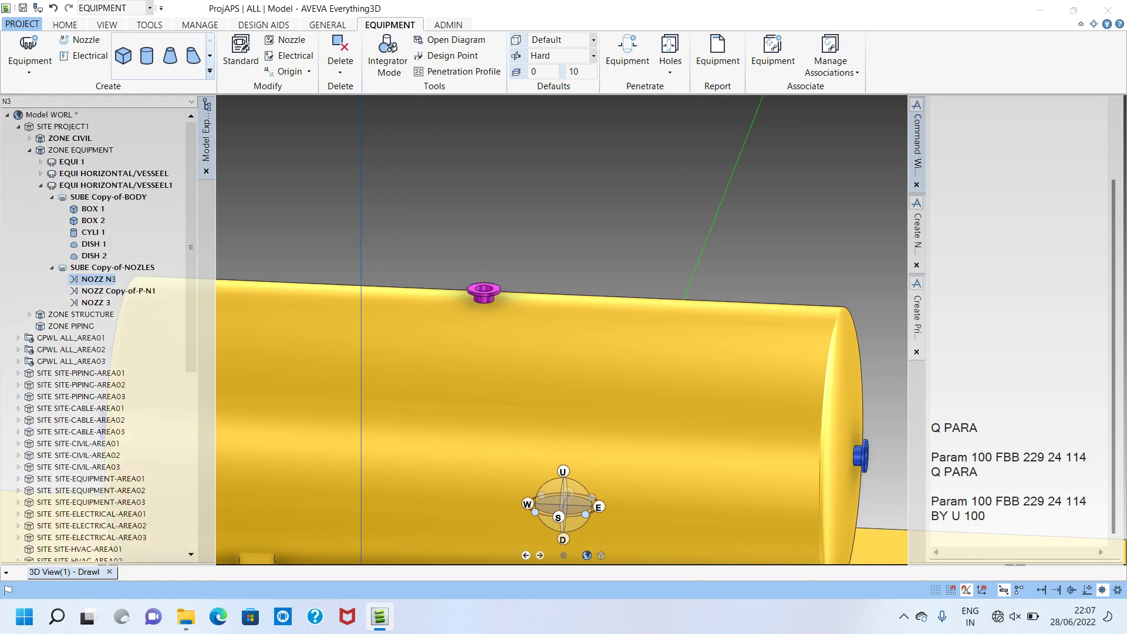
{"action": "left_click", "coordinate": [972, 552]}
{"action": "key", "text": "Return"}
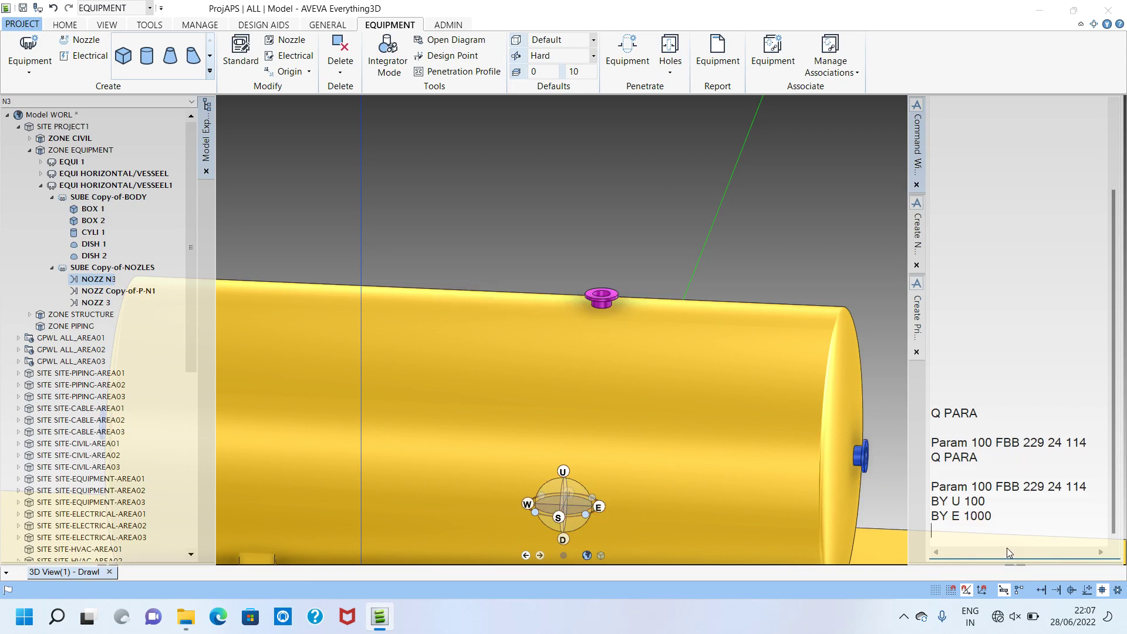
{"action": "left_click", "coordinate": [1006, 546]}
{"action": "key", "text": "Up"}
{"action": "key", "text": "Return"}
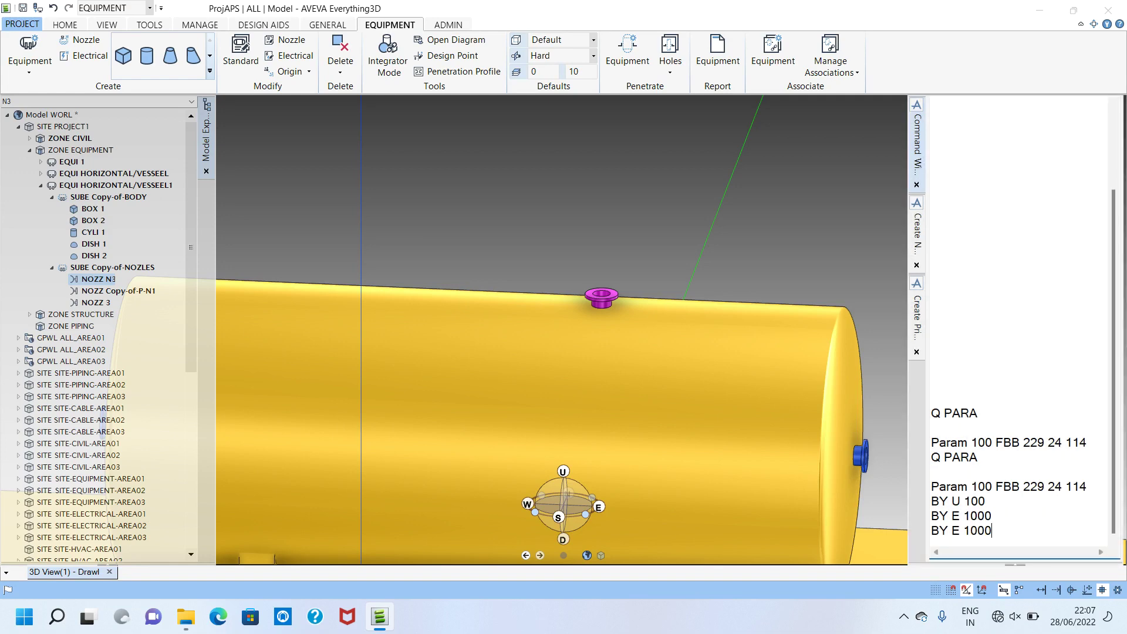
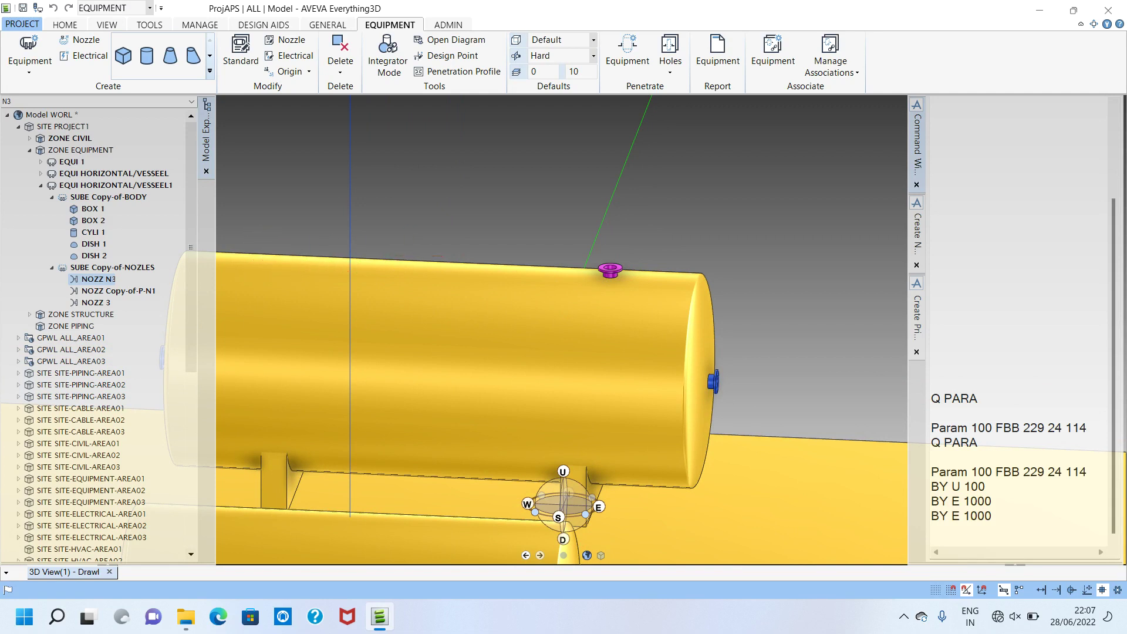
Create nozzle N4 with a height of 200mm under sub-equipment Copy-of-NOZLES, keeping the 150lb Ansi Flanges type and 150mm bore
{"action": "left_click", "coordinate": [107, 267]}
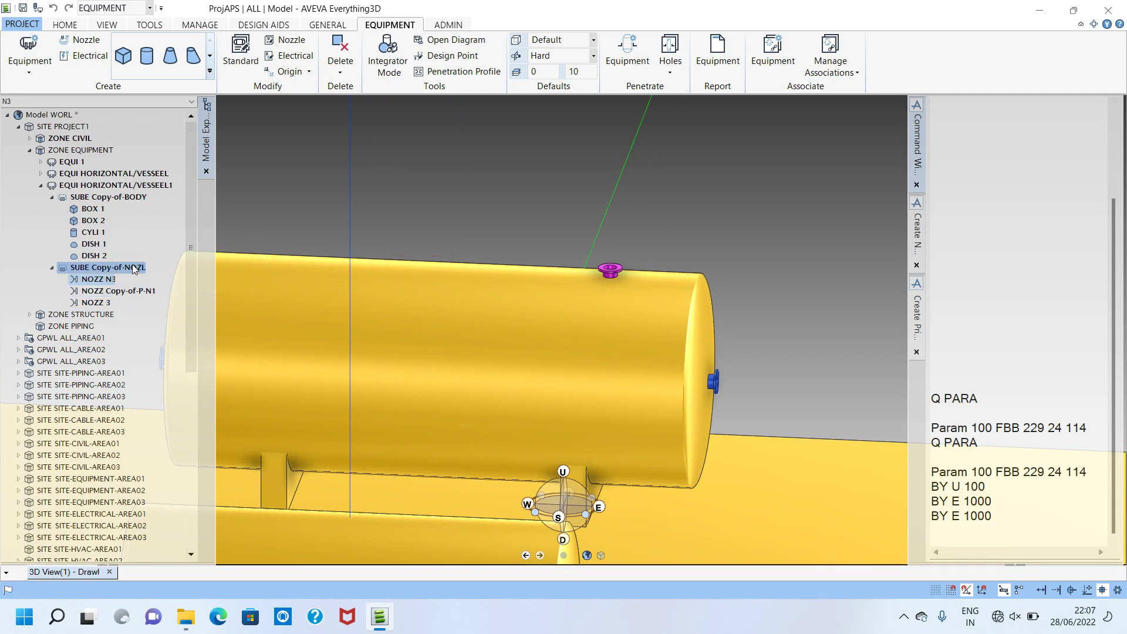
{"action": "left_click", "coordinate": [90, 56]}
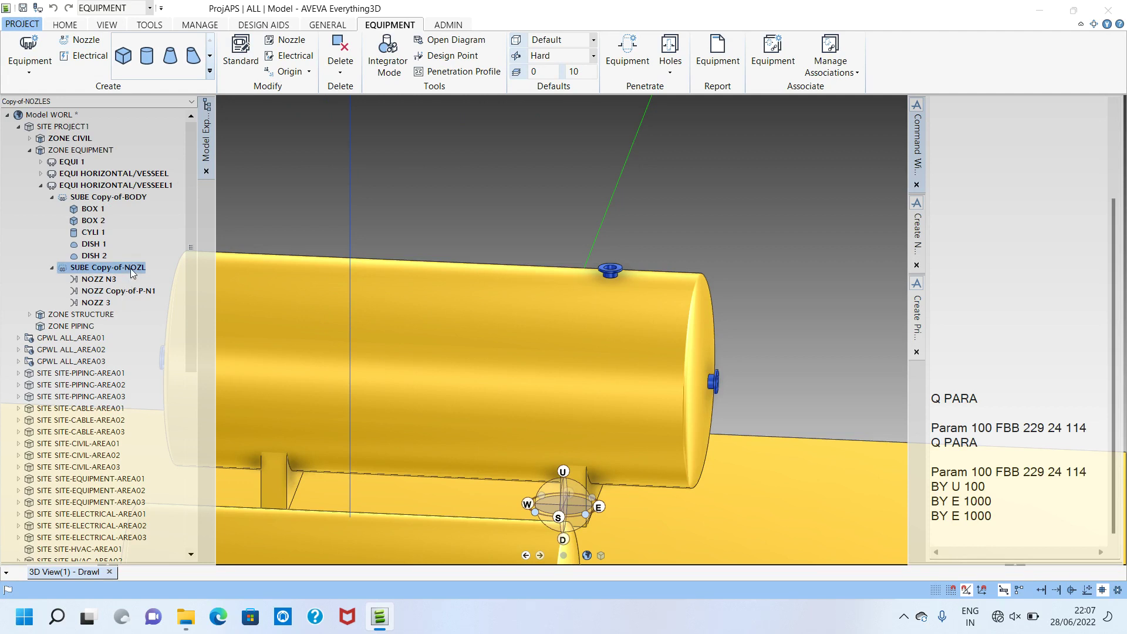
{"action": "left_click", "coordinate": [918, 226]}
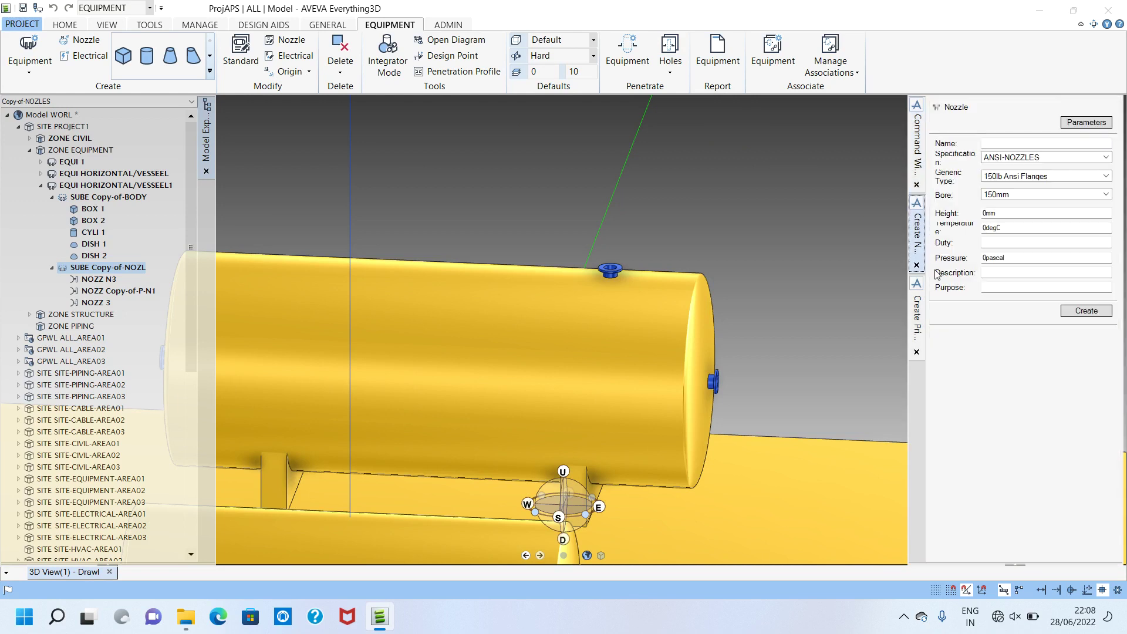
{"action": "left_click", "coordinate": [1022, 144]}
{"action": "key", "text": "Tab"}
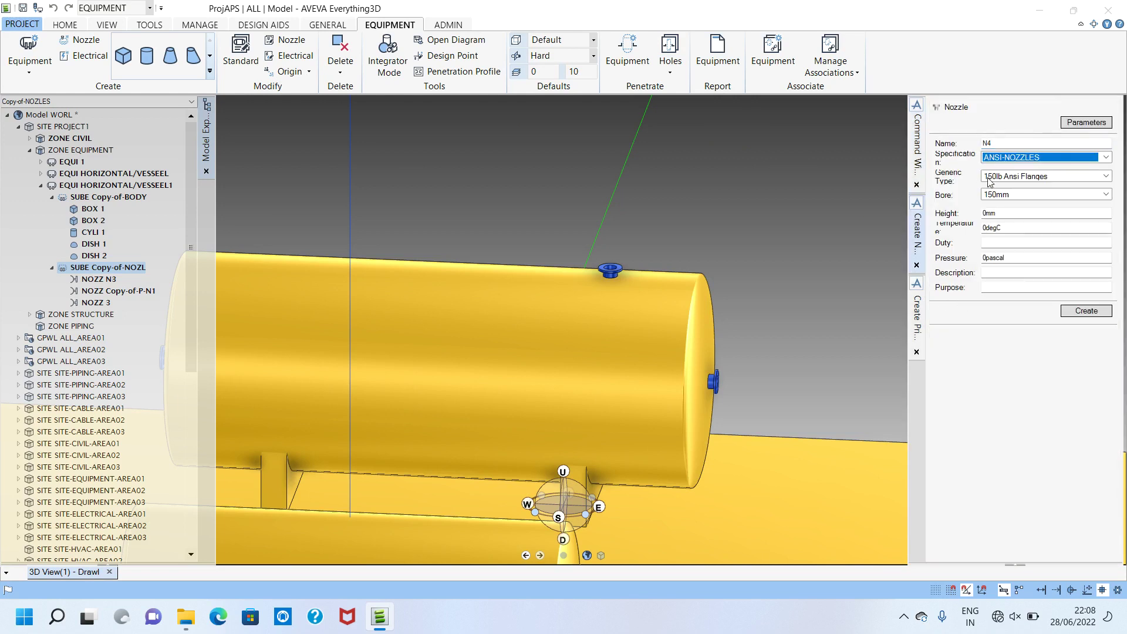
{"action": "left_click", "coordinate": [1014, 214]}
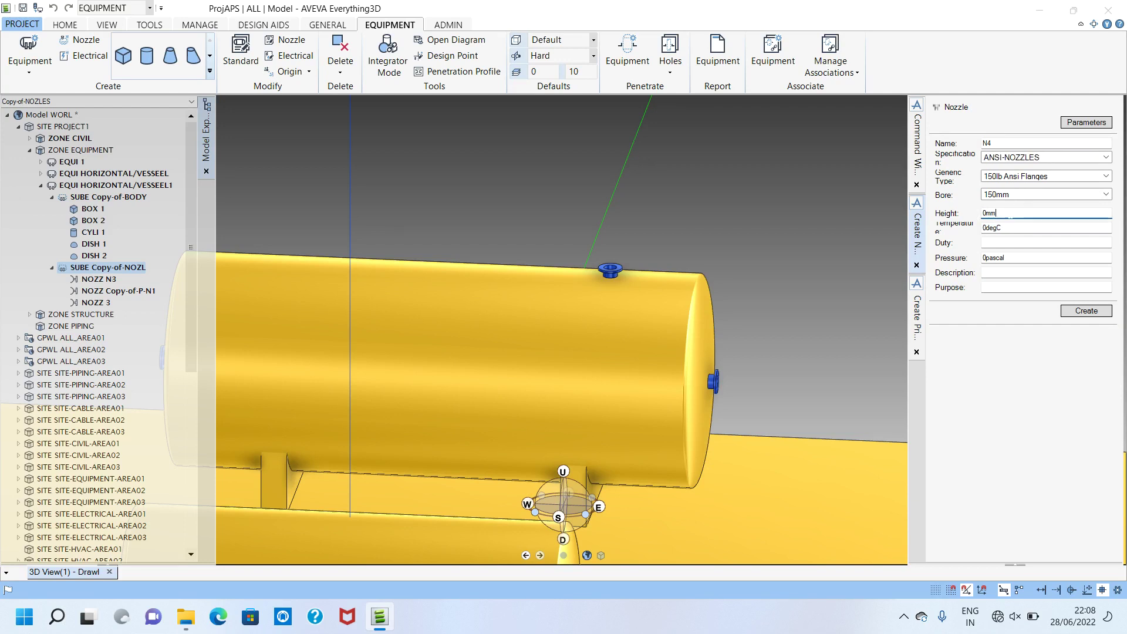
{"action": "key", "text": "BackSpace"}
{"action": "type", "text": "200mm"}
{"action": "key", "text": "Tab"}
{"action": "left_click", "coordinate": [1084, 311]}
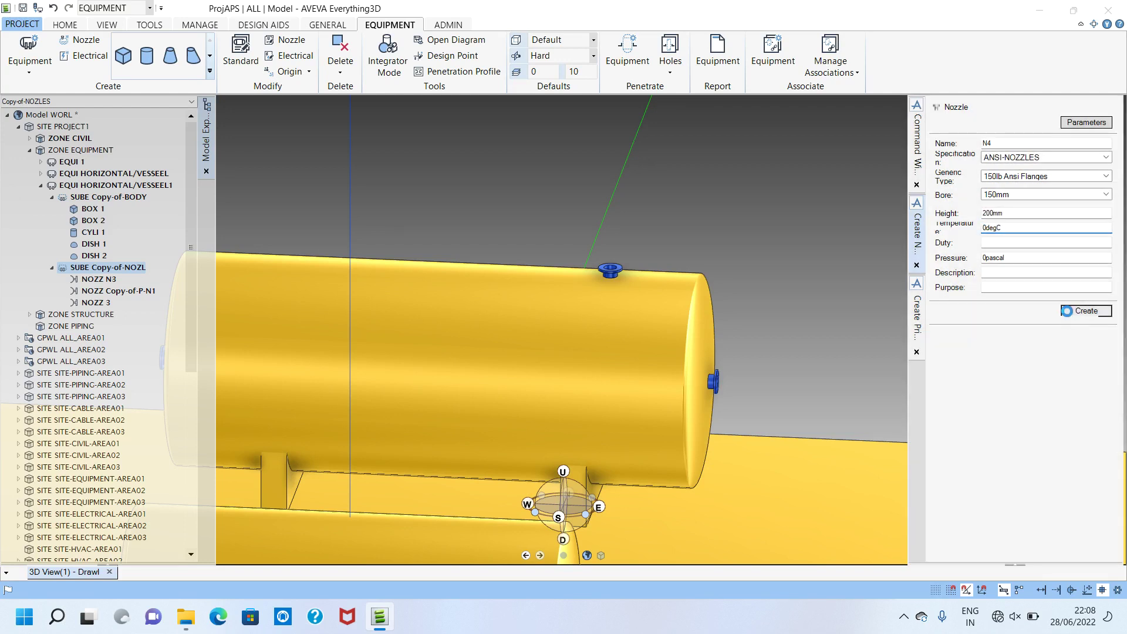
Position nozzle N4 on the top edge of the enlarged vessel's west end, at west 3000mm and up 1250mm
{"action": "middle_click", "coordinate": [382, 268]}
{"action": "scroll", "coordinate": [381, 269], "scroll_direction": "down", "scroll_amount": 3}
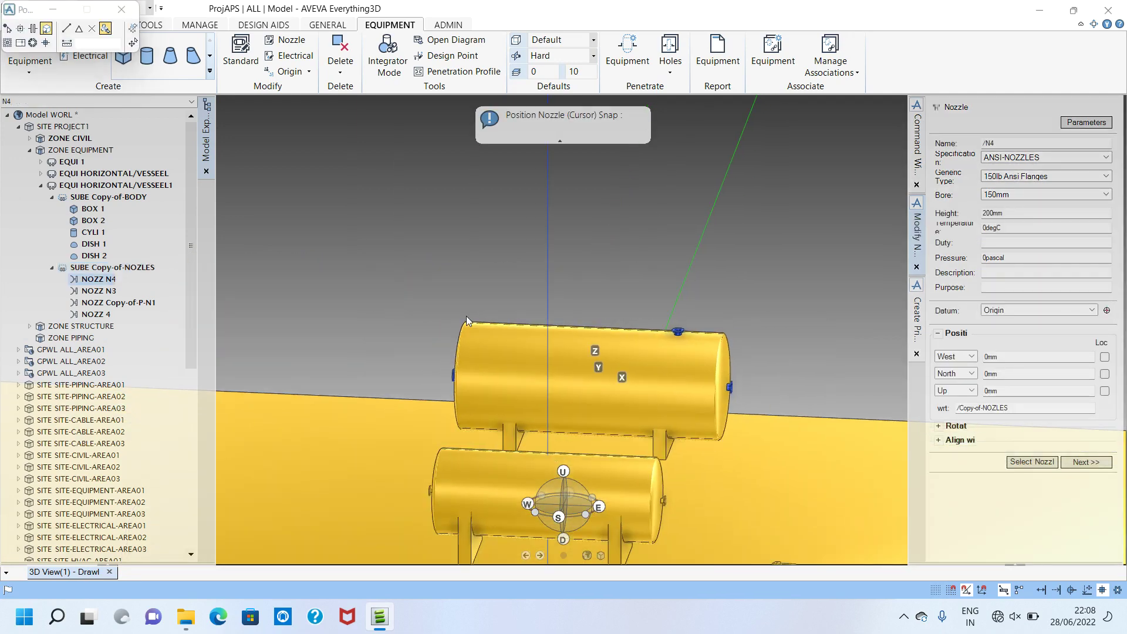
{"action": "scroll", "coordinate": [466, 316], "scroll_direction": "up", "scroll_amount": 4}
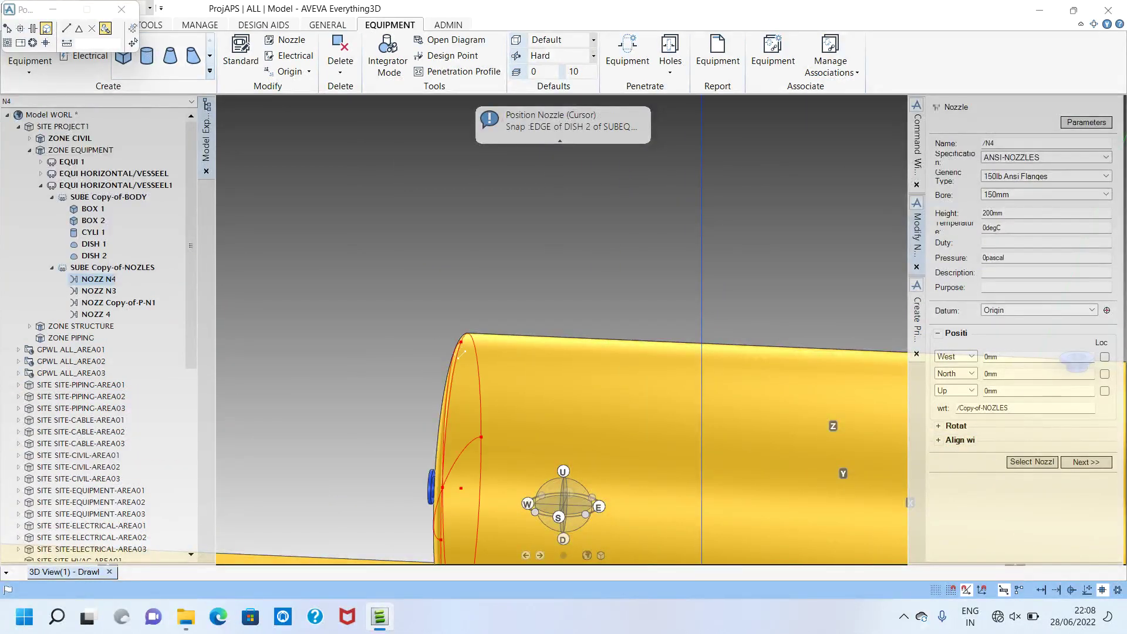
{"action": "left_click", "coordinate": [460, 342]}
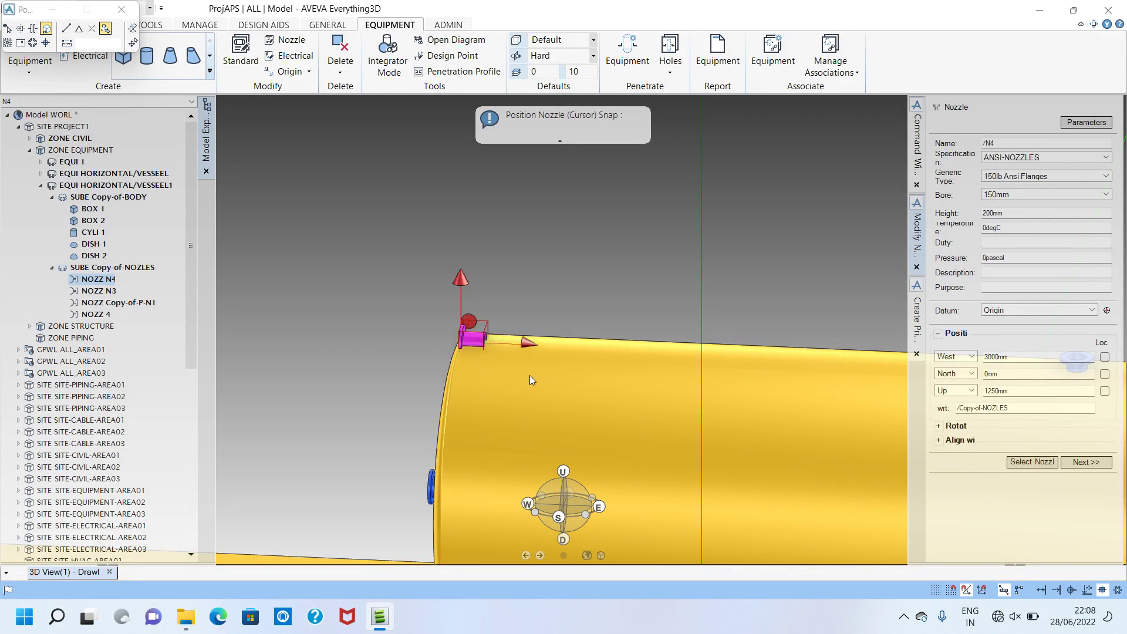
Rotate nozzle N4 by 90 degrees about Z and twice by 90 degrees about X
{"action": "left_click", "coordinate": [939, 426]}
{"action": "left_click", "coordinate": [996, 441]}
{"action": "type", "text": "90"}
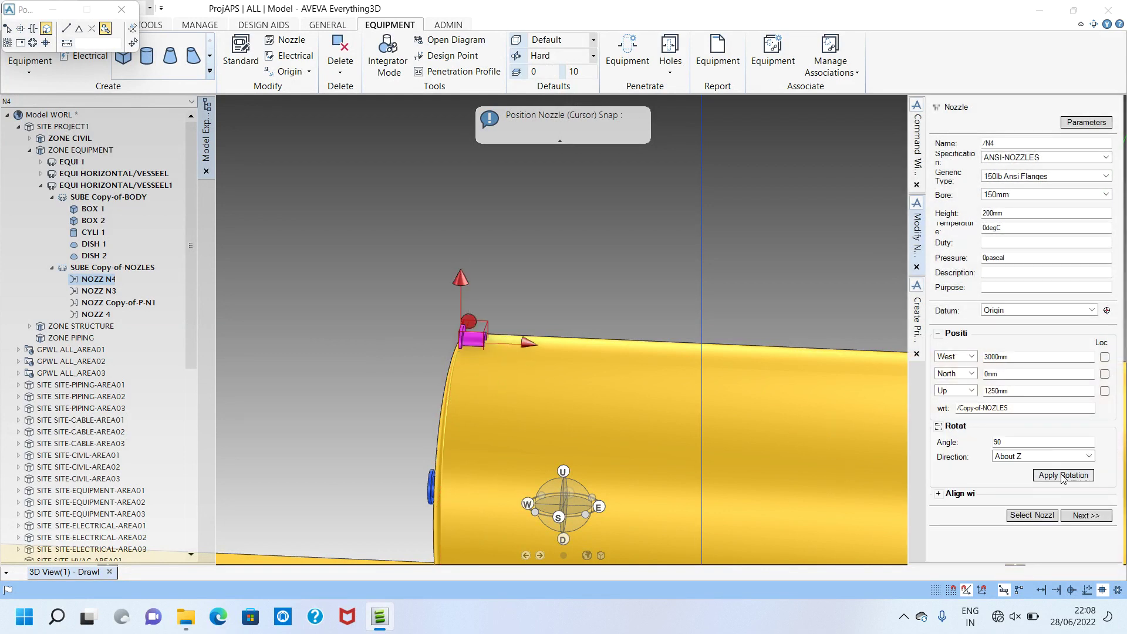
{"action": "left_click", "coordinate": [1059, 475]}
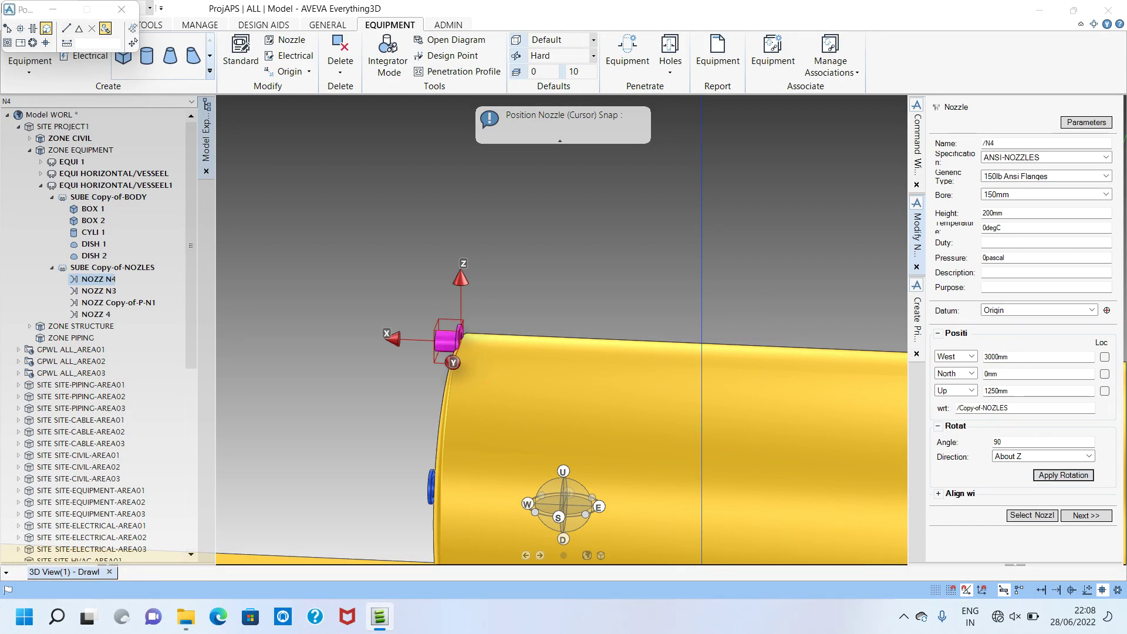
{"action": "left_click", "coordinate": [1030, 456]}
{"action": "left_click", "coordinate": [1019, 467]}
{"action": "left_click", "coordinate": [1042, 477]}
{"action": "left_click", "coordinate": [1042, 477]}
Rotate nozzle N4 about Y in three 90-degree turns so its flange faces up
{"action": "left_click", "coordinate": [1039, 456]}
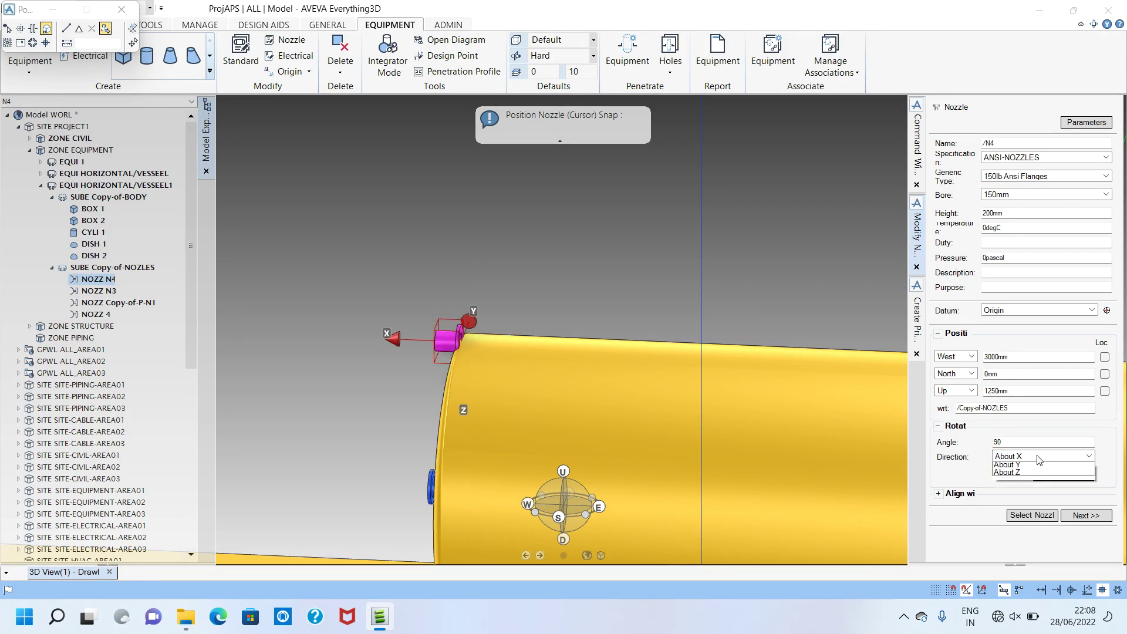
{"action": "left_click", "coordinate": [1032, 475]}
{"action": "left_click", "coordinate": [1044, 477]}
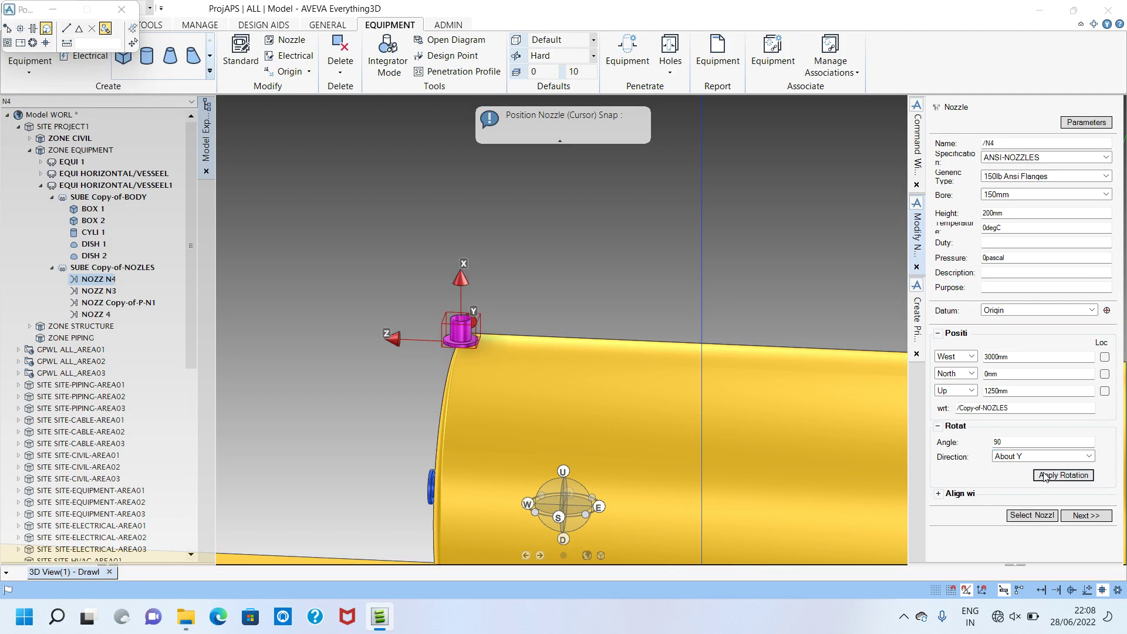
{"action": "left_click", "coordinate": [1045, 475]}
{"action": "left_click", "coordinate": [1045, 476]}
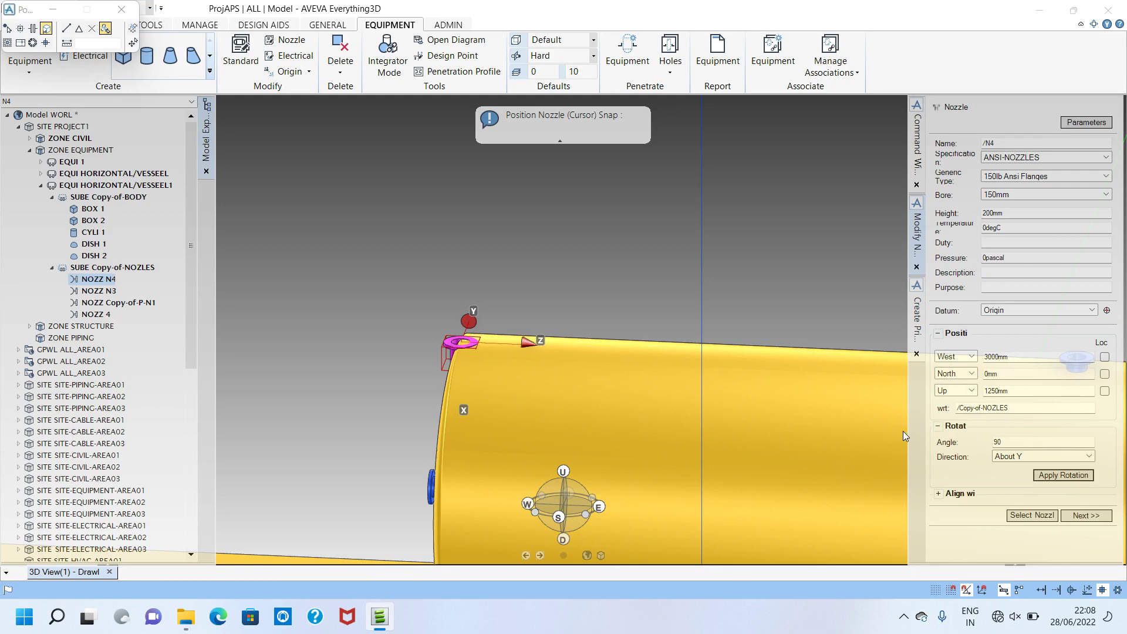
Finish placing nozzle N4 and shift it 1000mm east and 100mm up with BY commands
{"action": "middle_click_drag", "start_coordinate": [779, 445], "coordinate": [792, 484]}
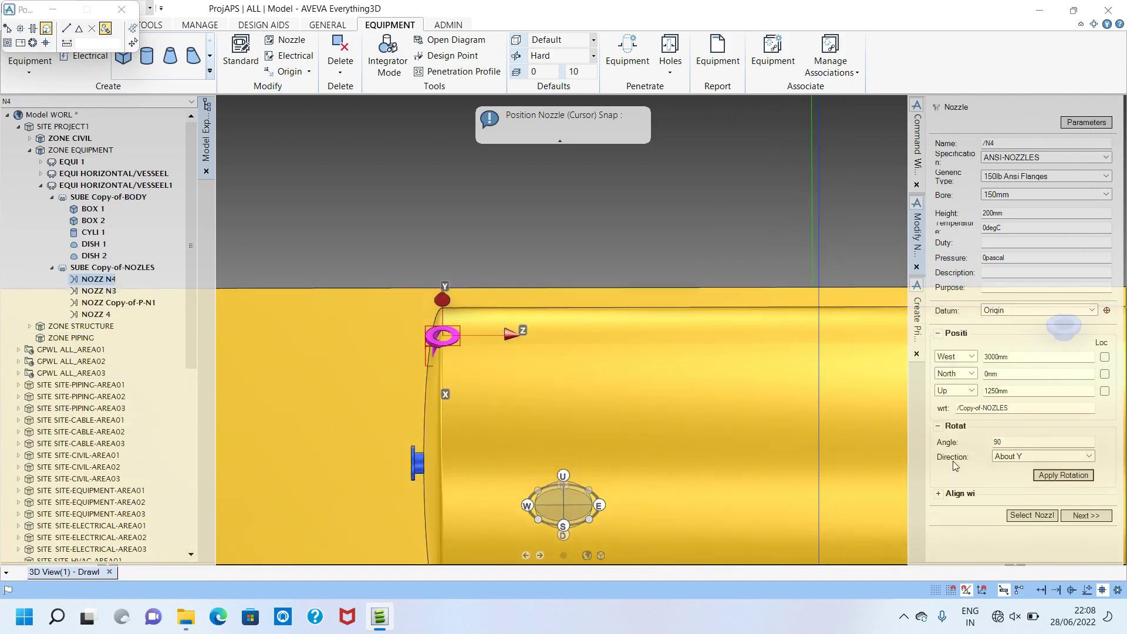
{"action": "left_click", "coordinate": [1087, 516]}
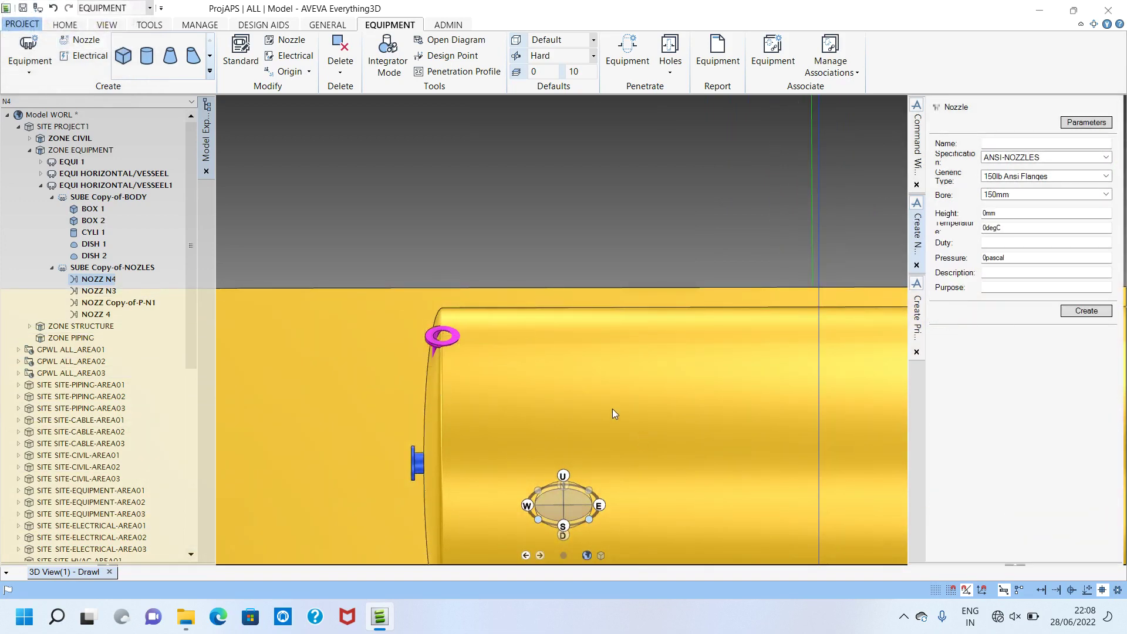
{"action": "left_click", "coordinate": [917, 149]}
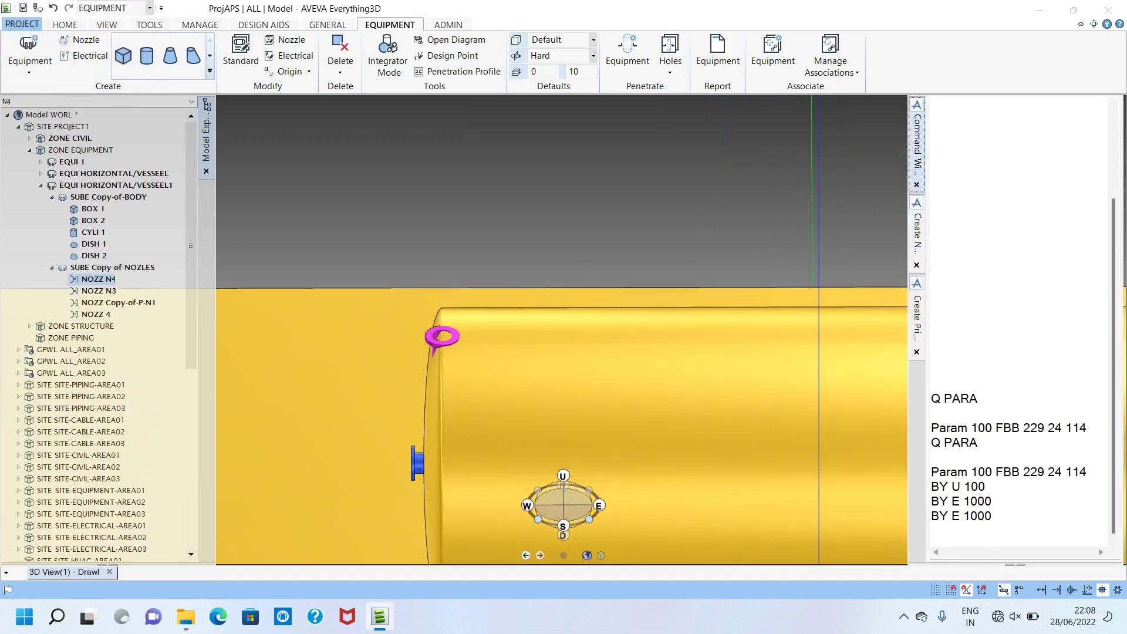
{"action": "left_click", "coordinate": [991, 515]}
{"action": "key", "text": "Return"}
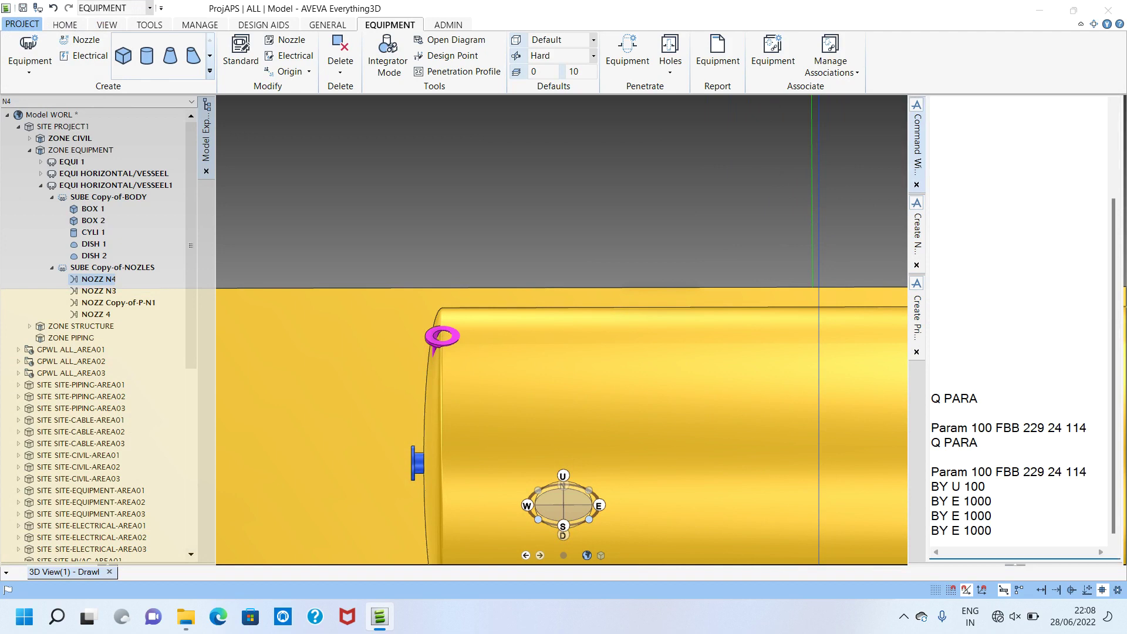
{"action": "key", "text": "Return"}
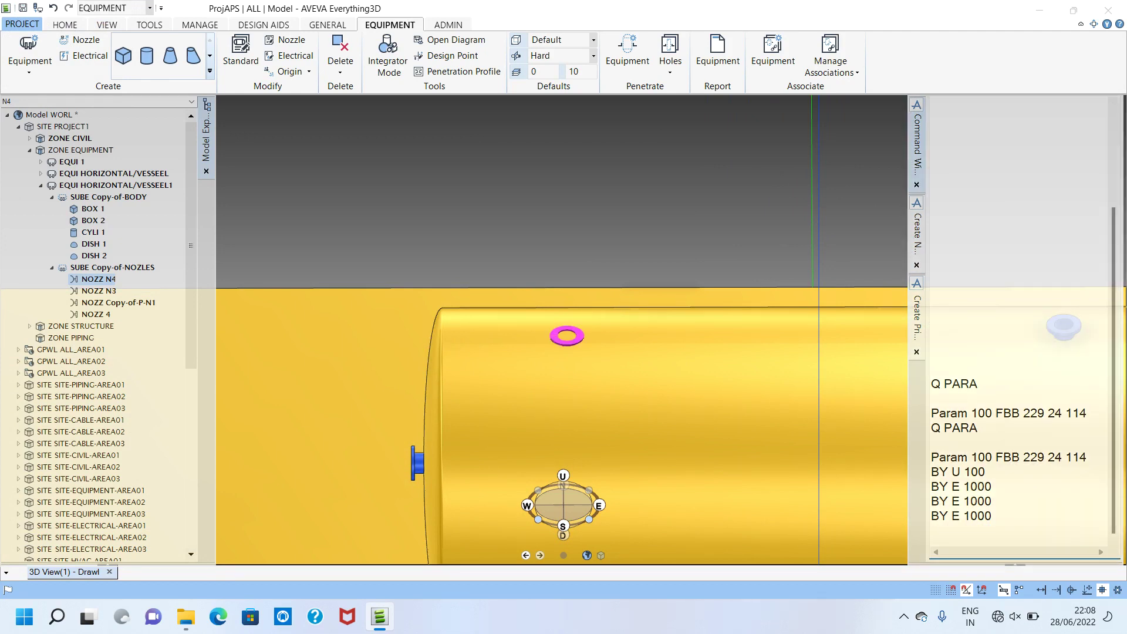
{"action": "type", "text": "BY U 100"}
{"action": "key", "text": "Return"}
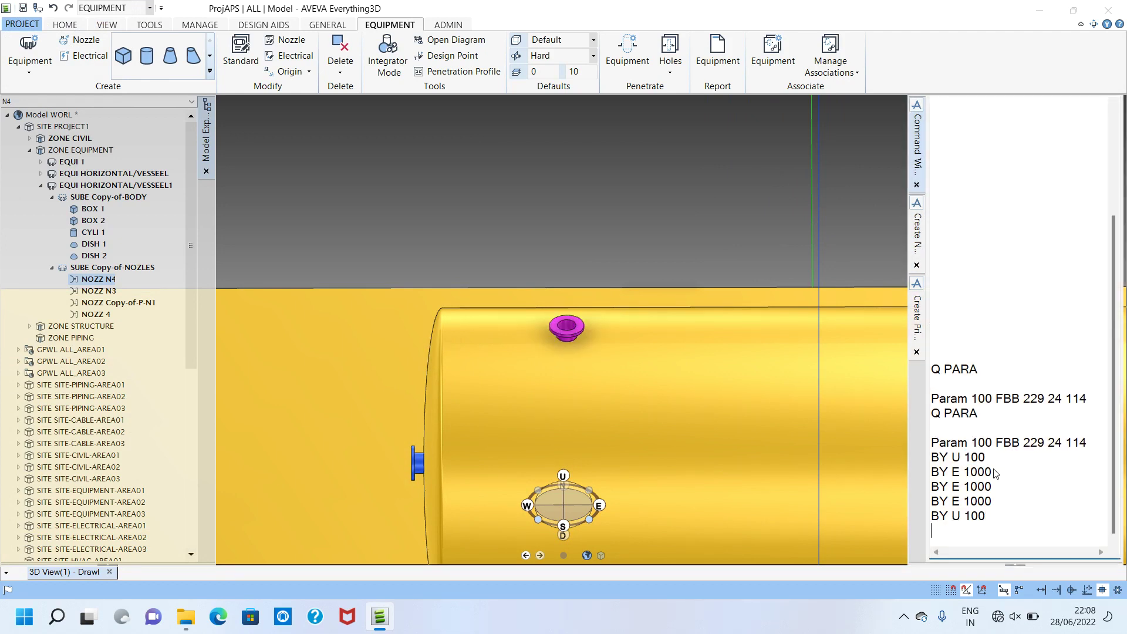
Start a new nozzle named N5 under sub-equipment Copy-of-NOZLES of the enlarged vessel
{"action": "scroll", "coordinate": [786, 414], "scroll_direction": "down", "scroll_amount": 3}
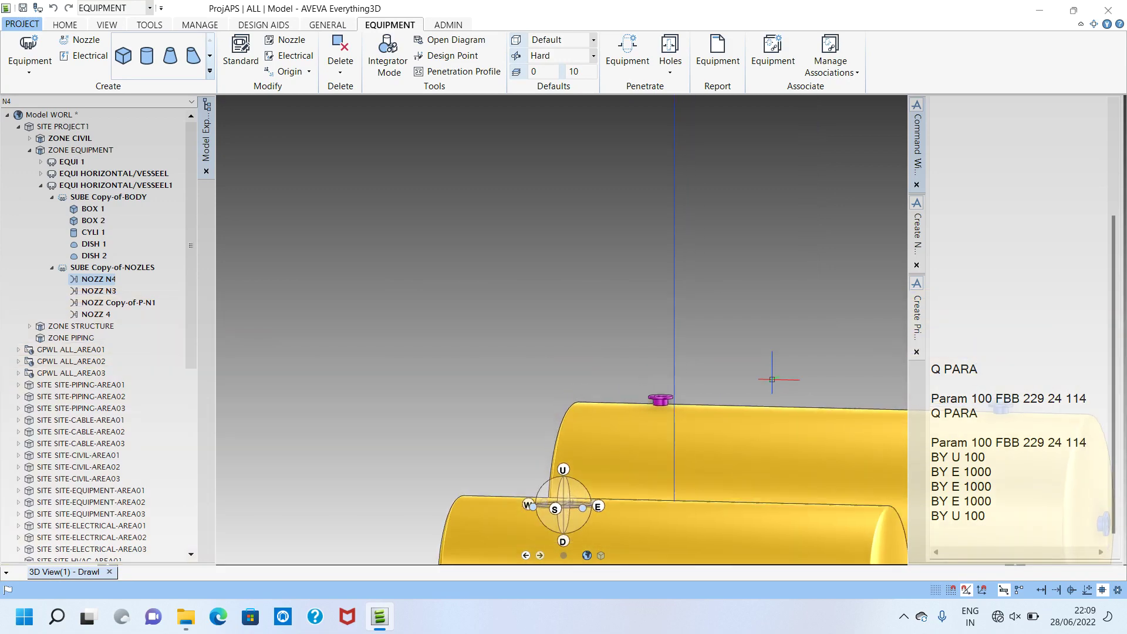
{"action": "scroll", "coordinate": [799, 458], "scroll_direction": "down", "scroll_amount": 2}
{"action": "middle_click_drag", "start_coordinate": [802, 458], "coordinate": [844, 528]}
{"action": "middle_click_drag", "start_coordinate": [841, 468], "coordinate": [593, 295]}
{"action": "middle_click_drag", "start_coordinate": [531, 369], "coordinate": [482, 302]}
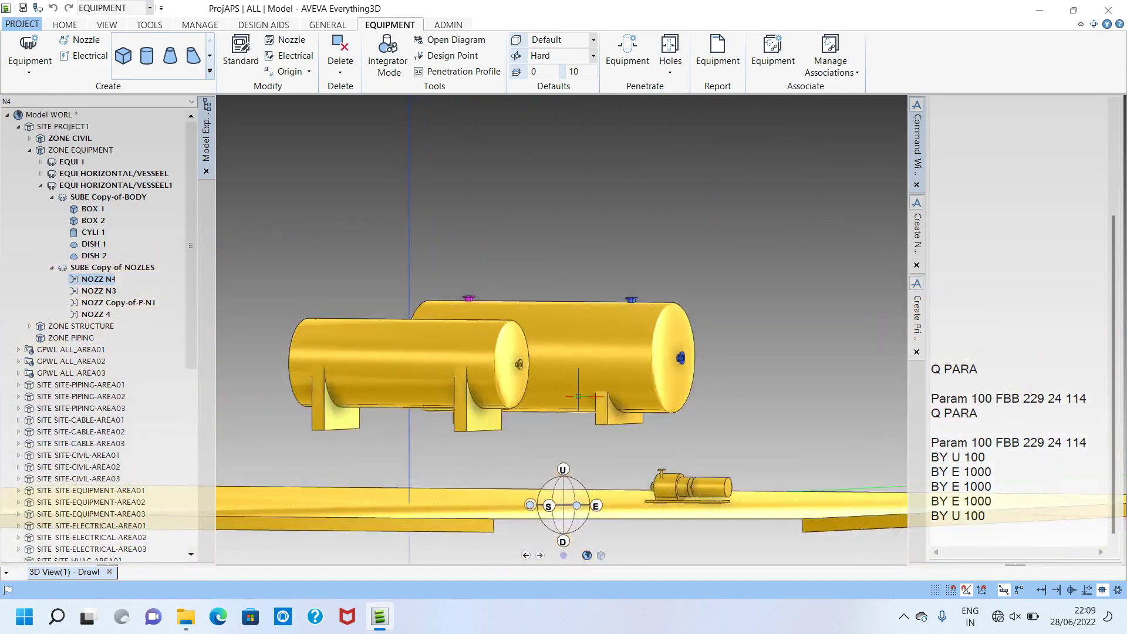
{"action": "scroll", "coordinate": [589, 388], "scroll_direction": "up", "scroll_amount": 4}
{"action": "left_click", "coordinate": [120, 267]}
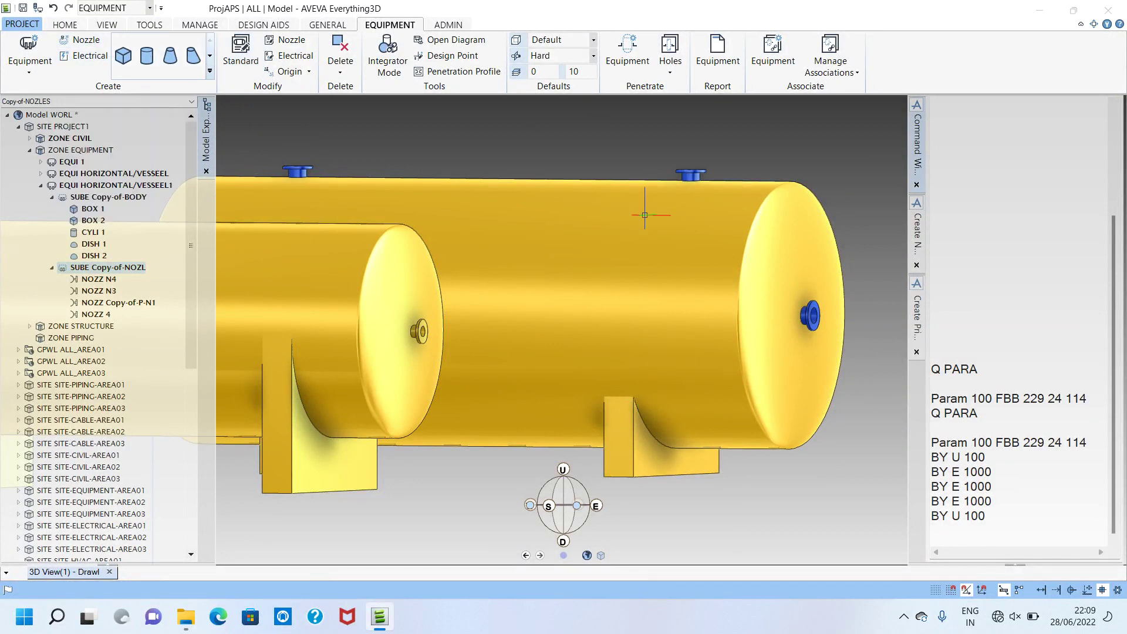
{"action": "left_click", "coordinate": [917, 234]}
{"action": "left_click", "coordinate": [996, 145]}
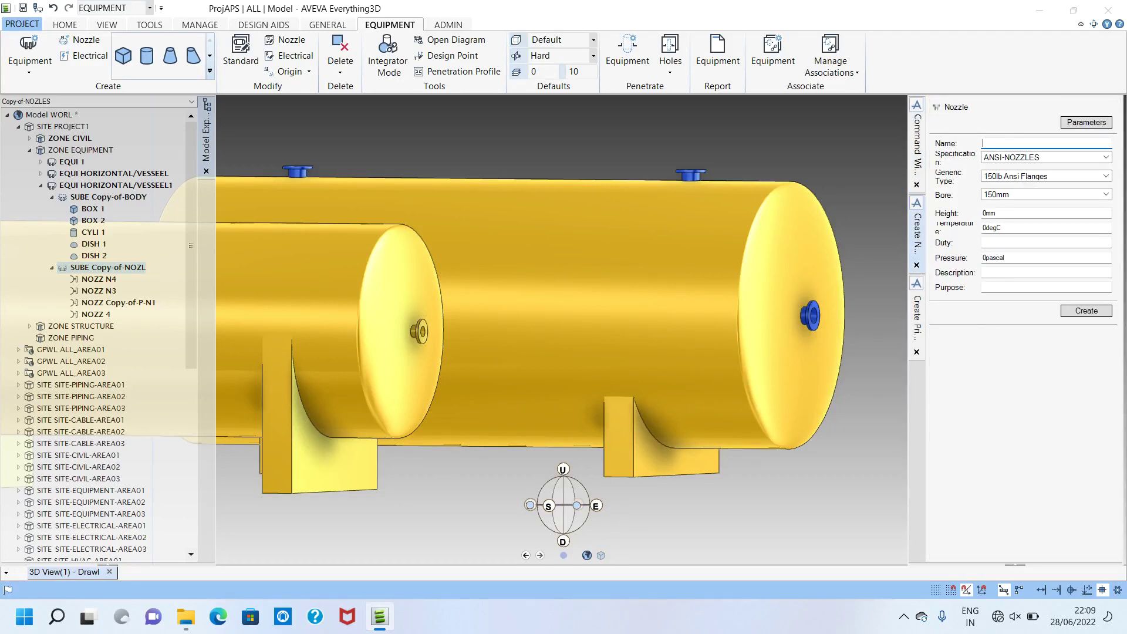
{"action": "type", "text": "N5"}
{"action": "key", "text": "Tab"}
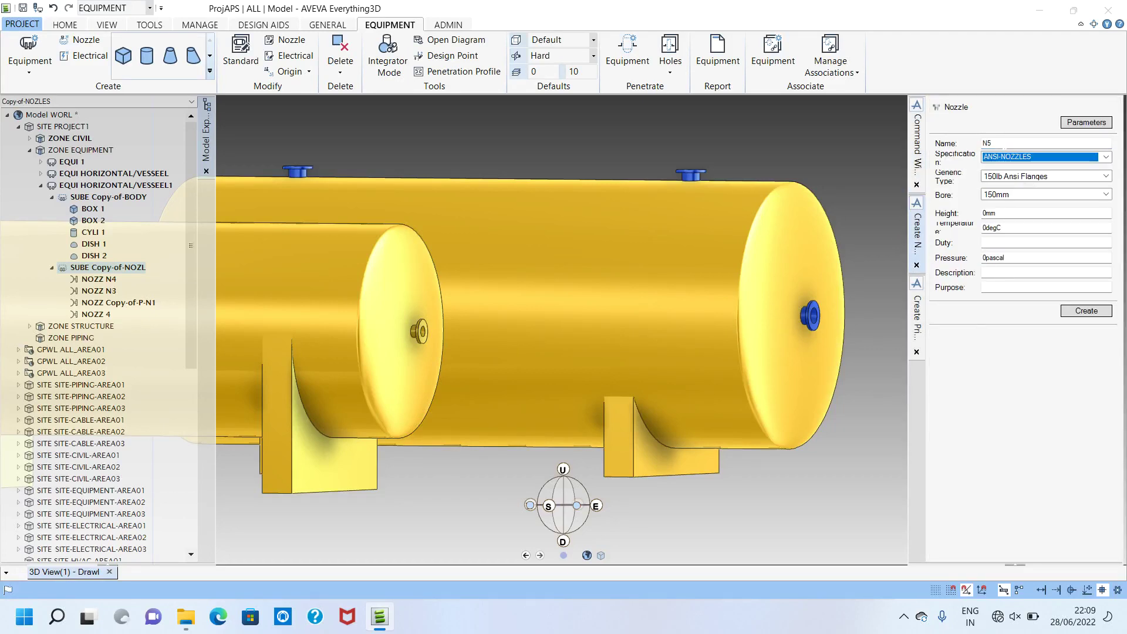
Give nozzle N5 a 200mm bore and a 200mm height, and create it
{"action": "left_click", "coordinate": [1017, 194]}
{"action": "left_click", "coordinate": [1011, 213]}
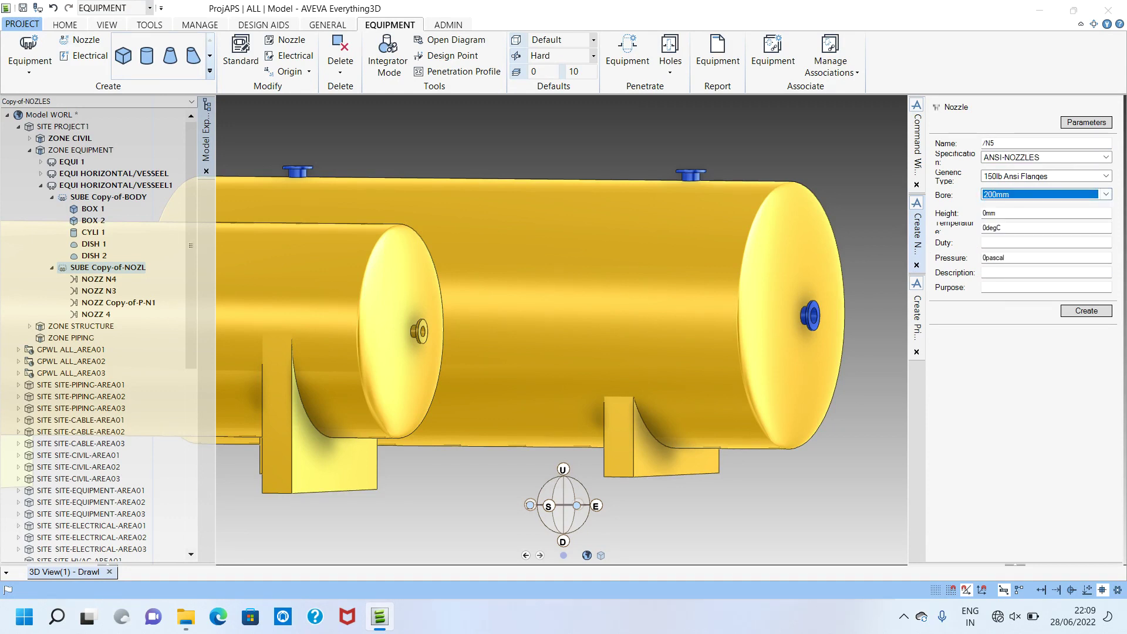
{"action": "left_click", "coordinate": [1014, 213]}
{"action": "key", "text": "BackSpace"}
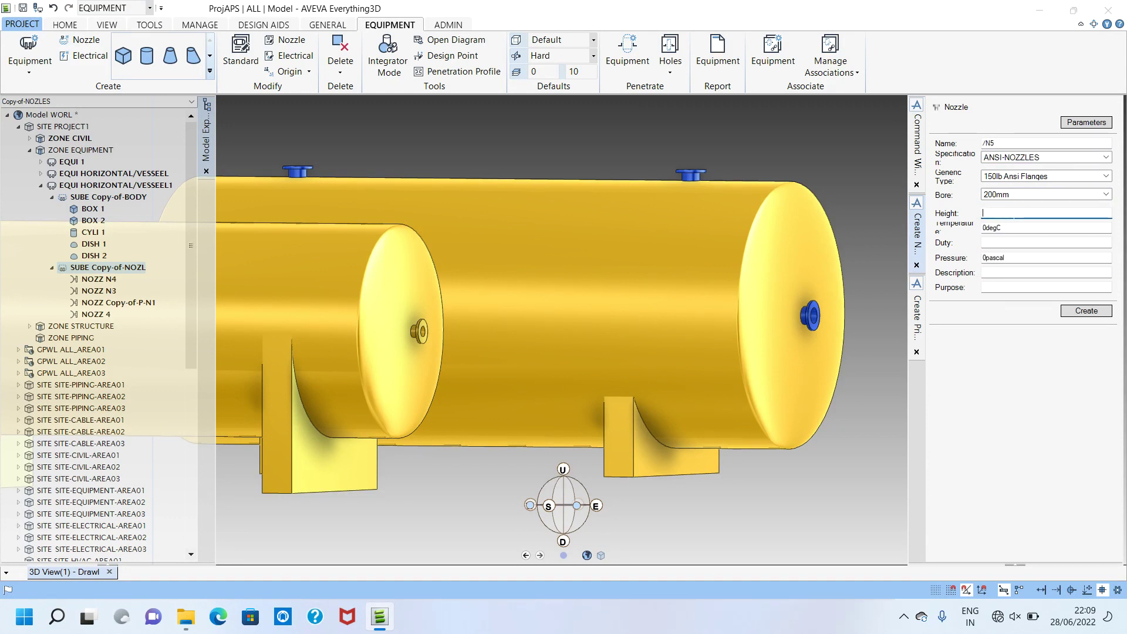
{"action": "type", "text": "200mm"}
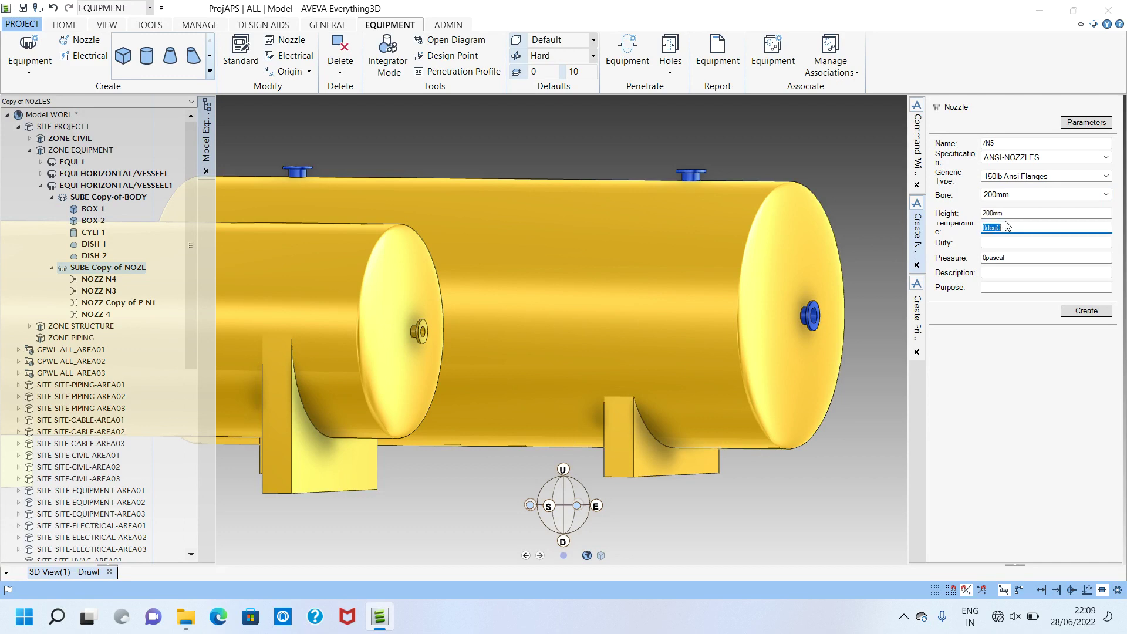
{"action": "left_click", "coordinate": [1074, 310]}
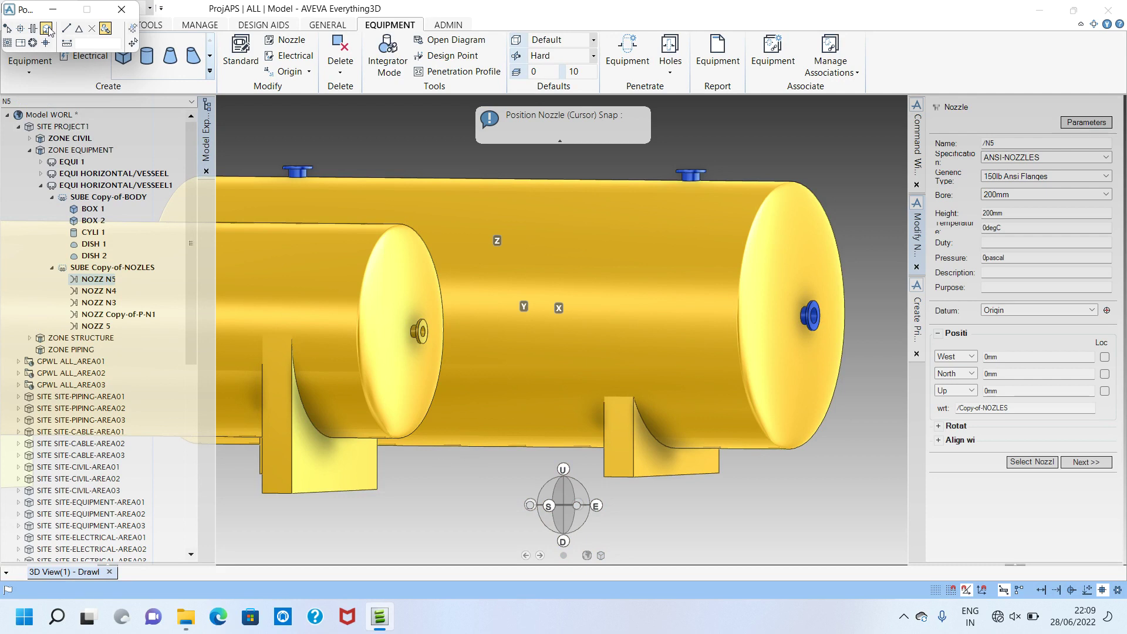
Position nozzle N5 on the bottom edge of the vessel's east end and rotate it about Y in three 90-degree turns to face down
{"action": "left_click", "coordinate": [792, 450]}
{"action": "left_click", "coordinate": [944, 427]}
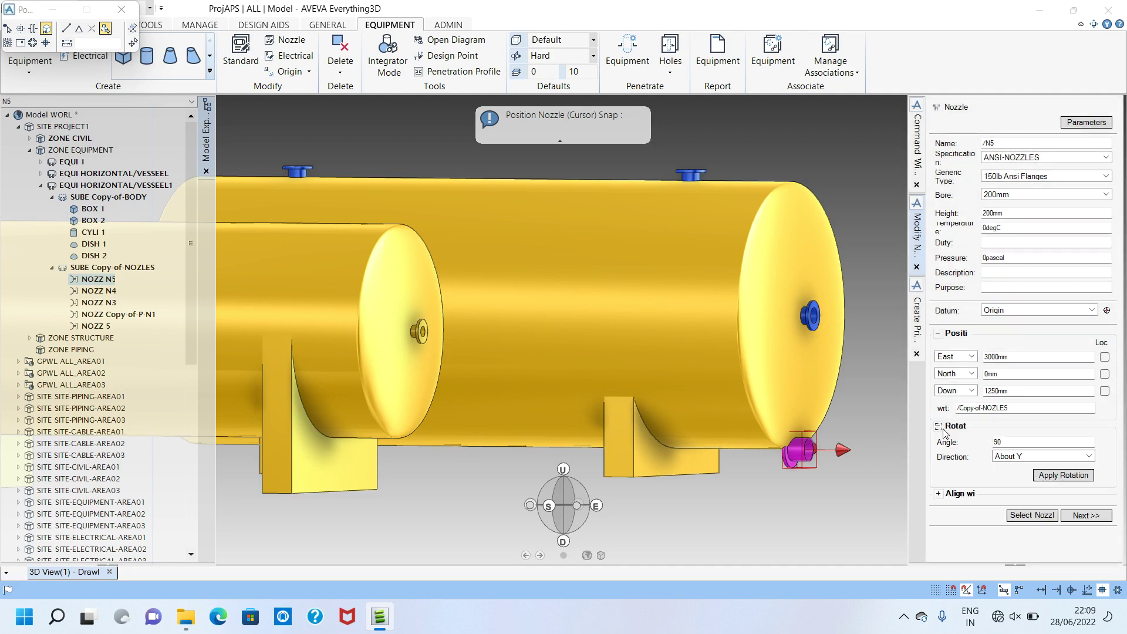
{"action": "left_click", "coordinate": [1048, 476]}
{"action": "left_click", "coordinate": [1048, 476]}
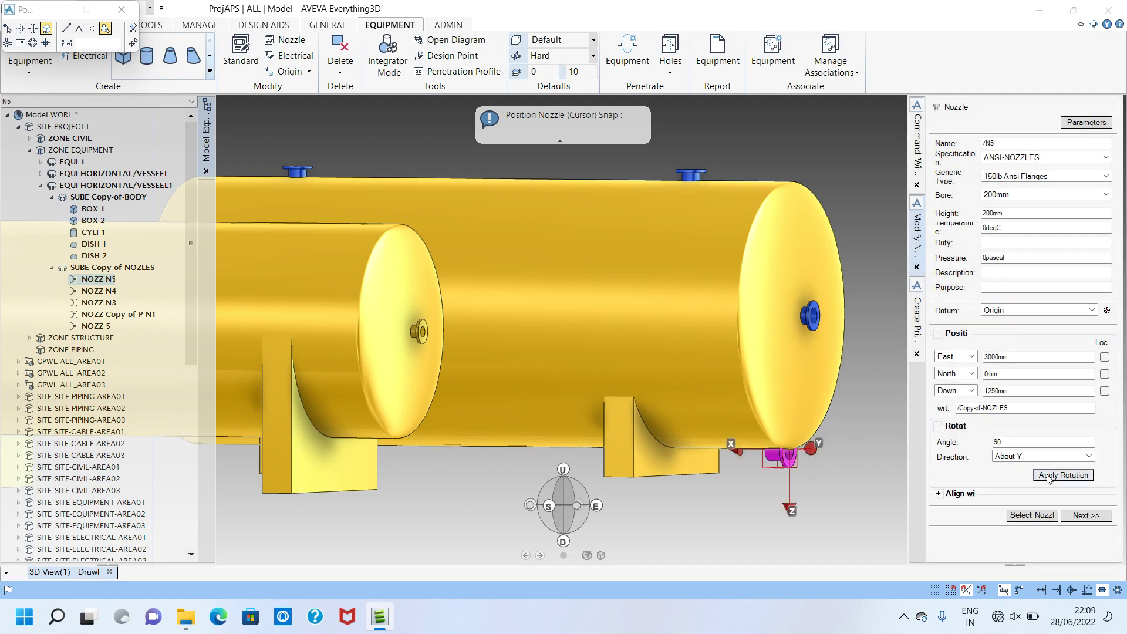
{"action": "left_click", "coordinate": [1048, 476]}
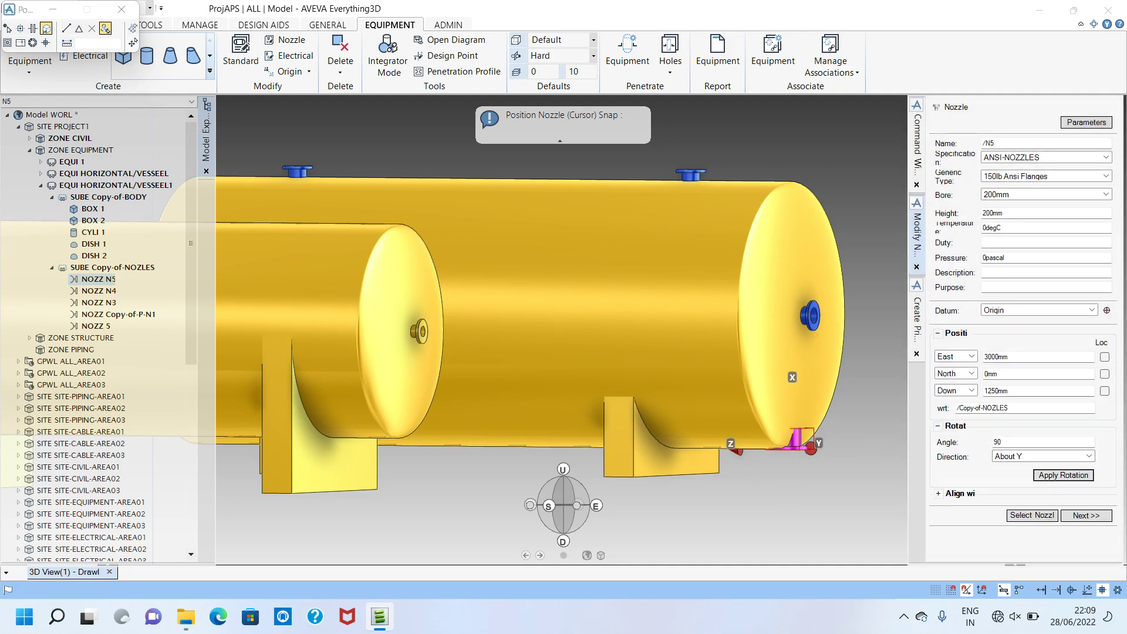
Lower nozzle N5 to down 1350mm and finish its placement
{"action": "left_click", "coordinate": [988, 390]}
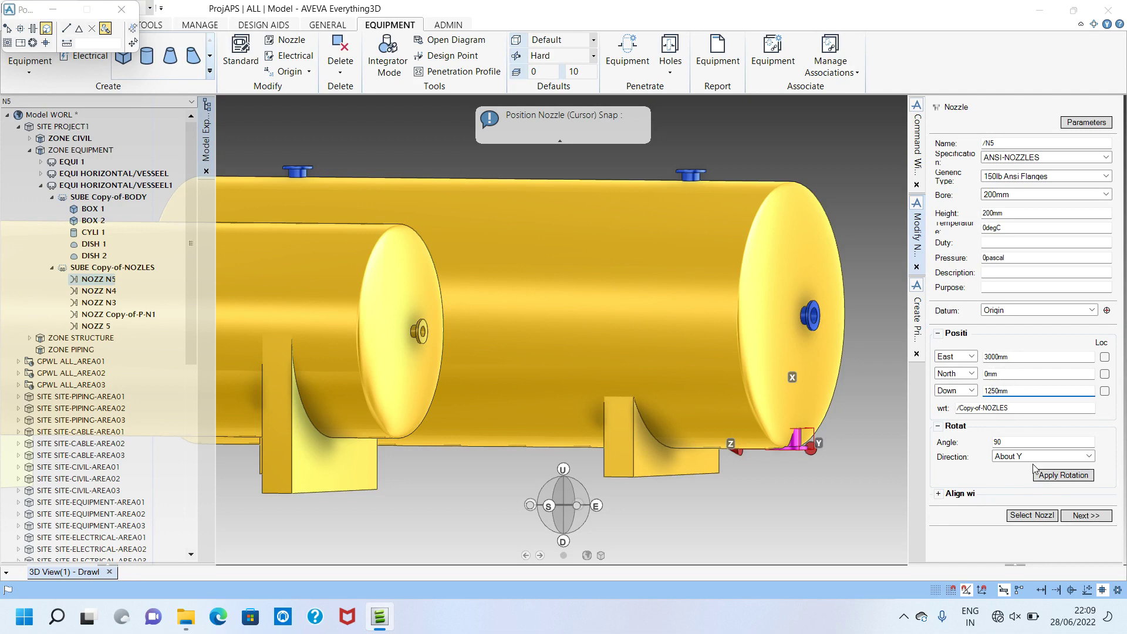
{"action": "key", "text": "BackSpace"}
{"action": "type", "text": "3"}
{"action": "key", "text": "Return"}
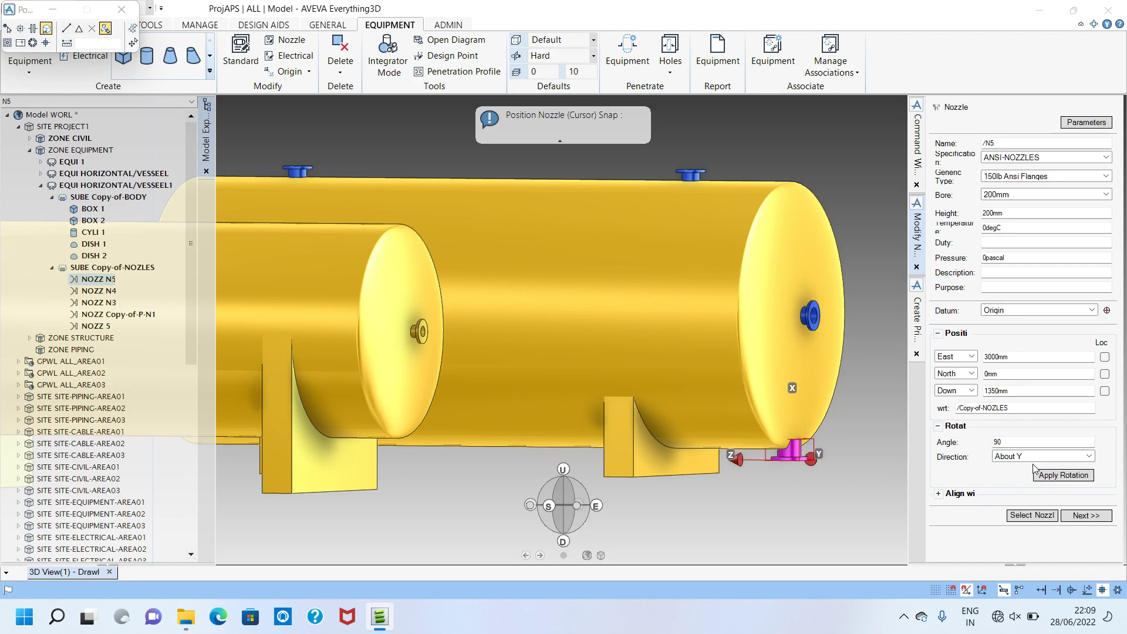
{"action": "middle_click_drag", "start_coordinate": [796, 421], "coordinate": [869, 532]}
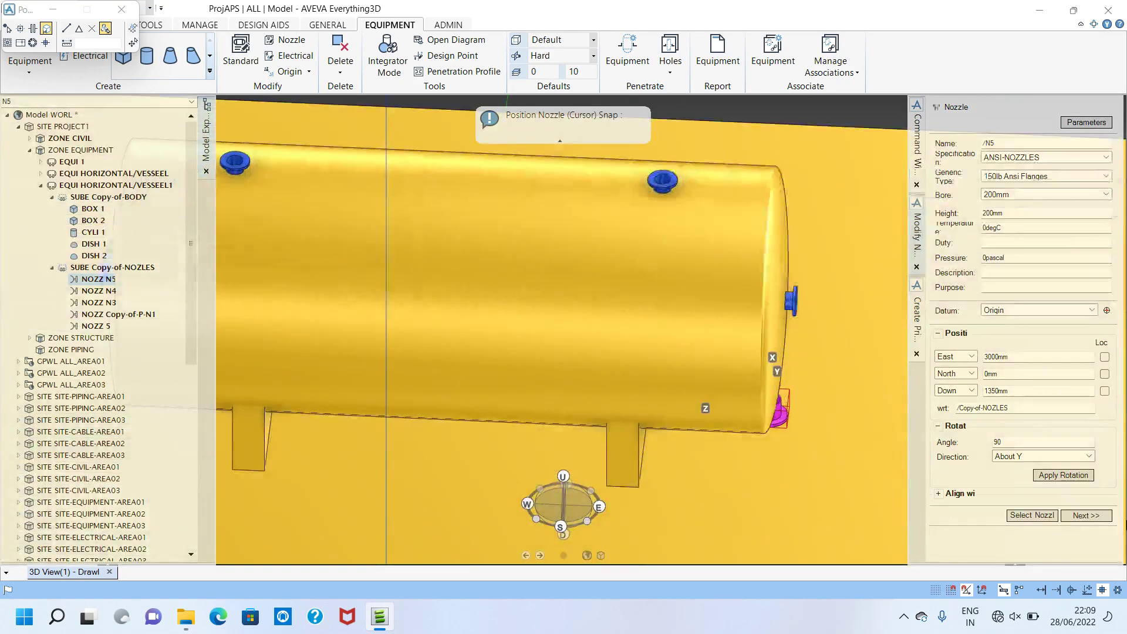
{"action": "left_click", "coordinate": [1079, 515]}
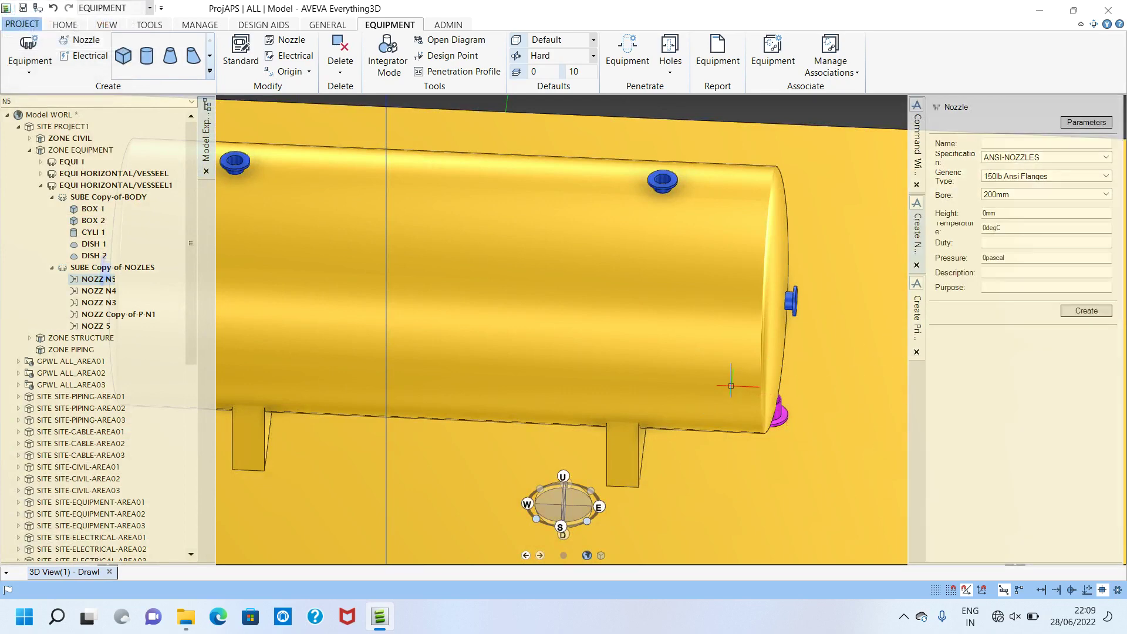
Shift nozzle N5 2500mm west along the vessel's underside with a BY command
{"action": "middle_click_drag", "start_coordinate": [720, 377], "coordinate": [686, 339]}
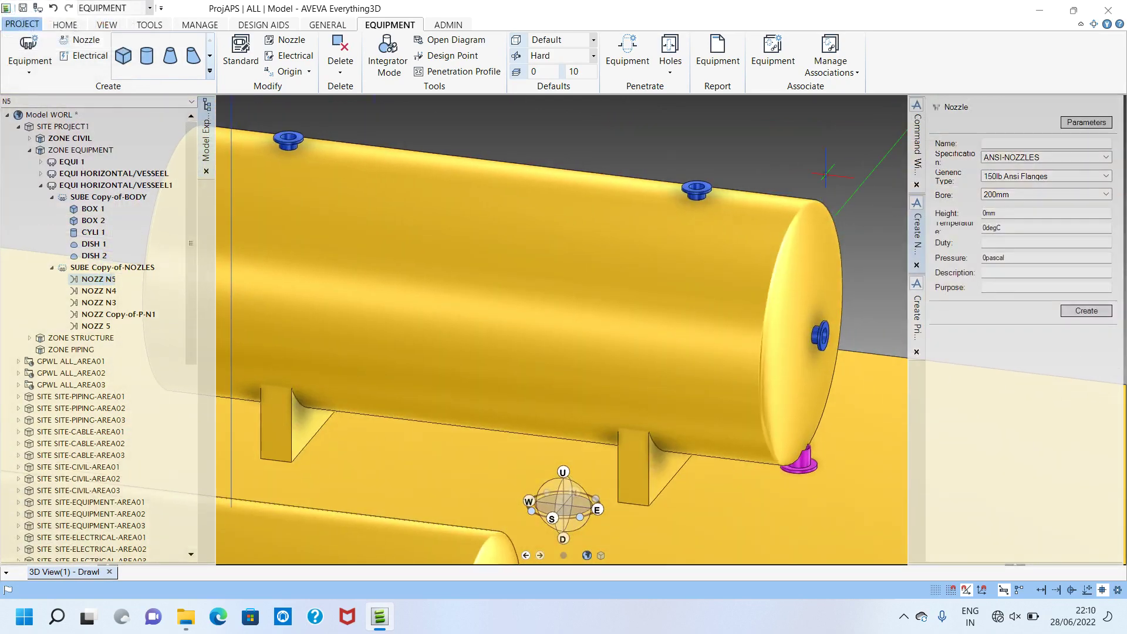
{"action": "left_click", "coordinate": [917, 141]}
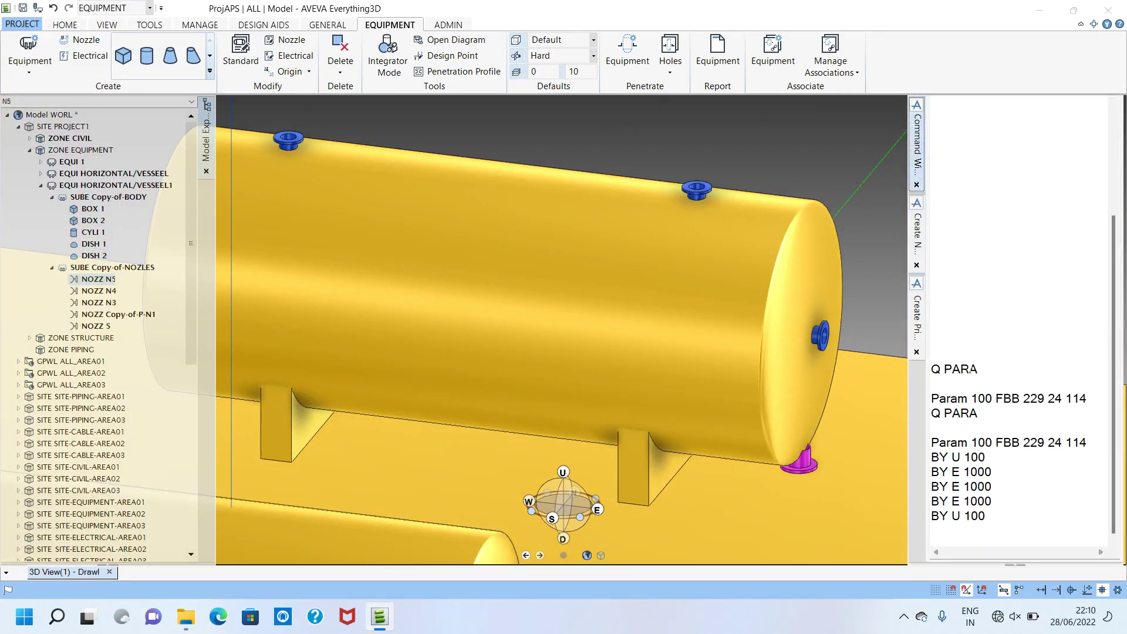
{"action": "type", "text": "BY "}
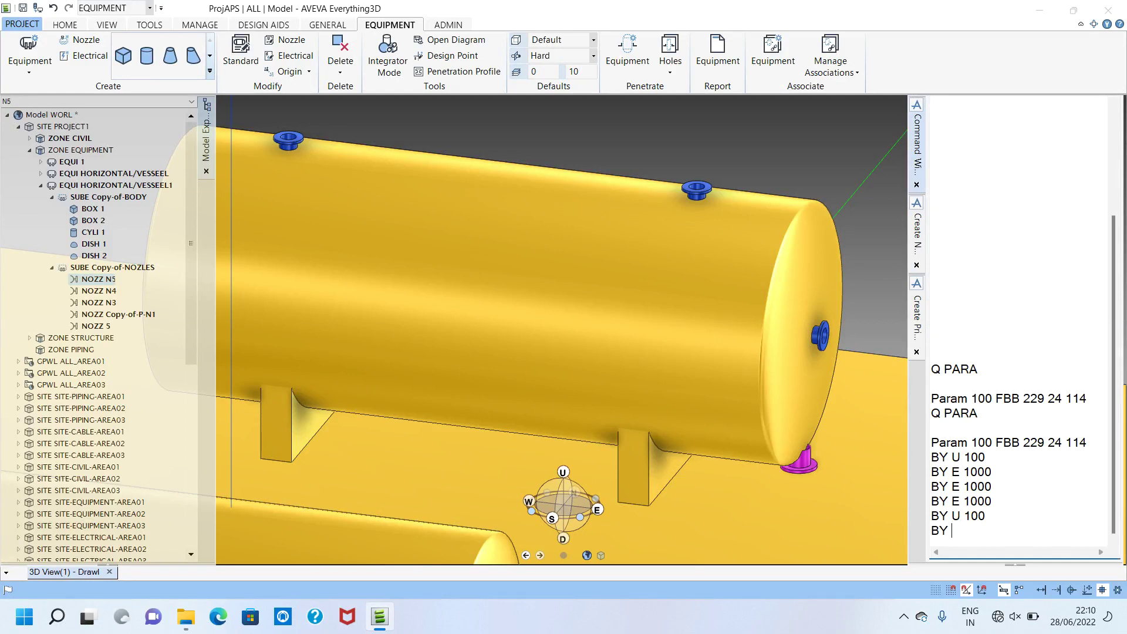
{"action": "type", "text": "W 2500"}
{"action": "key", "text": "Return"}
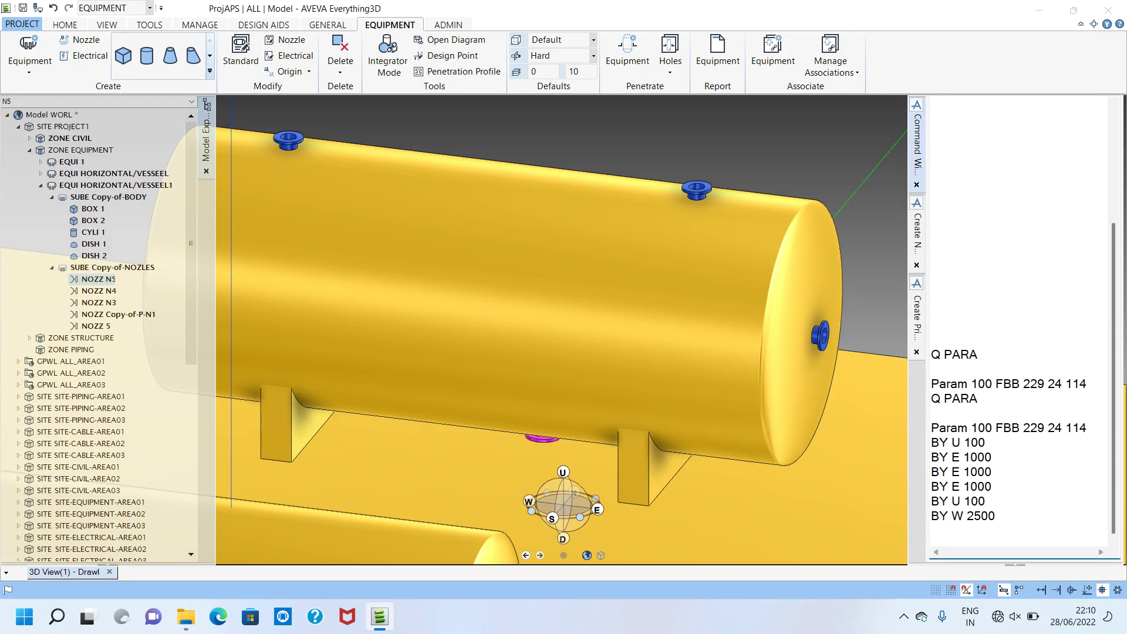
Examine both horizontal vessels, their nozzles and the pump on the floor slab from several angles
{"action": "mouse_move", "coordinate": [616, 385]}
{"action": "middle_mouse_down"}
{"action": "mouse_move", "coordinate": [644, 262]}
{"action": "mouse_move", "coordinate": [613, 217]}
{"action": "mouse_move", "coordinate": [425, 315]}
{"action": "mouse_move", "coordinate": [516, 370]}
{"action": "mouse_move", "coordinate": [612, 365]}
{"action": "middle_mouse_up"}
{"action": "scroll", "coordinate": [592, 328], "scroll_direction": "down", "scroll_amount": 1}
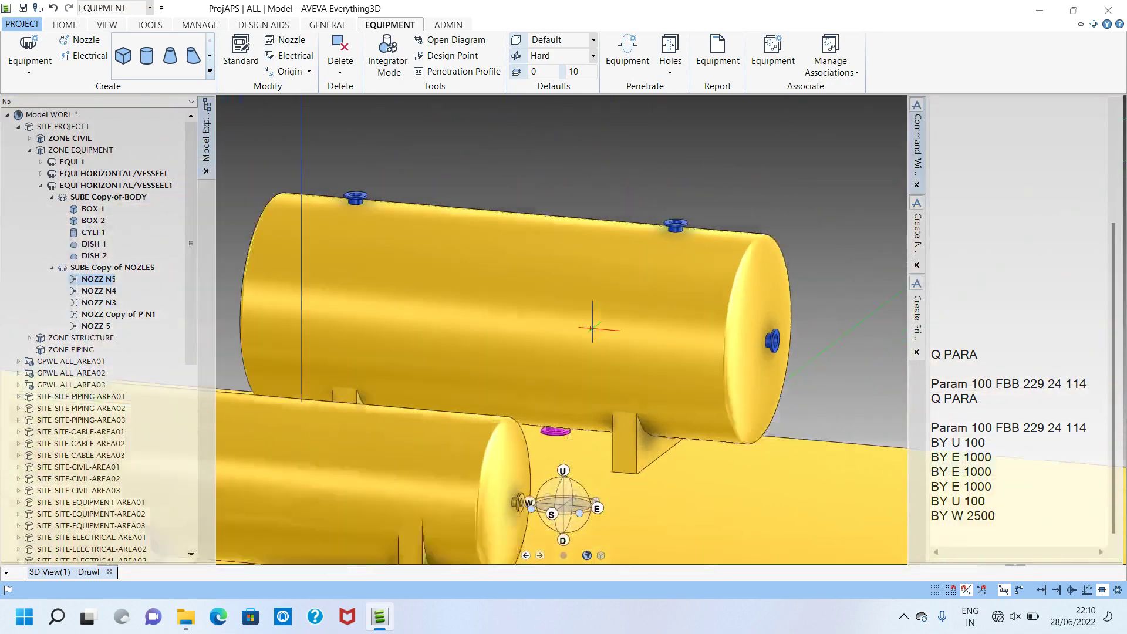
{"action": "scroll", "coordinate": [592, 329], "scroll_direction": "down", "scroll_amount": 3}
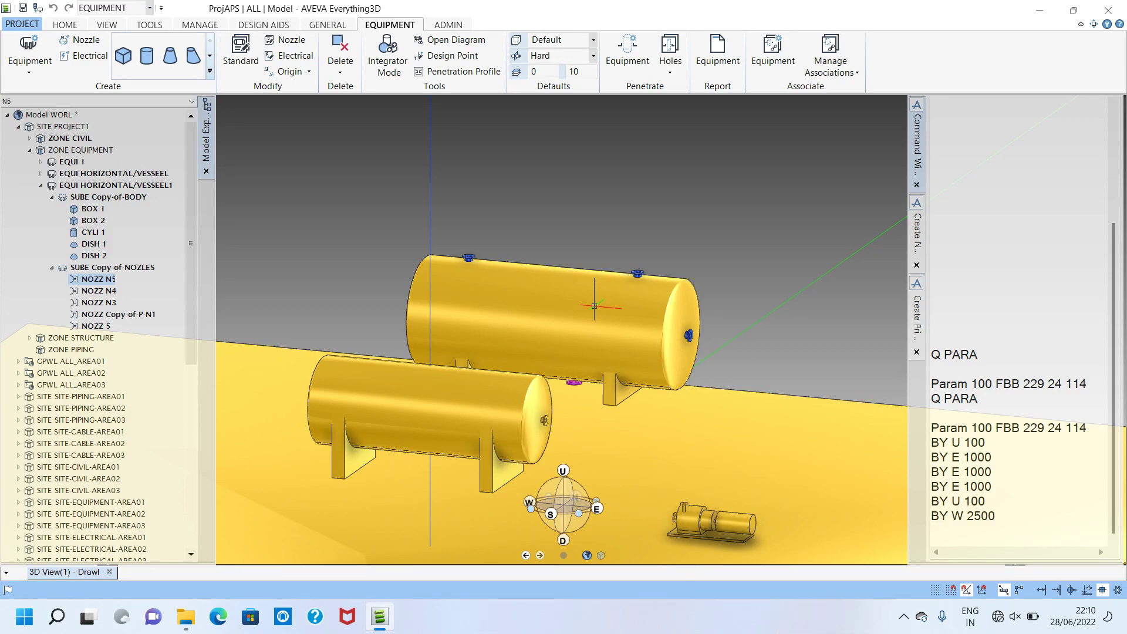
{"action": "scroll", "coordinate": [609, 309], "scroll_direction": "down", "scroll_amount": 3}
{"action": "middle_click_drag", "start_coordinate": [606, 306], "coordinate": [567, 311]}
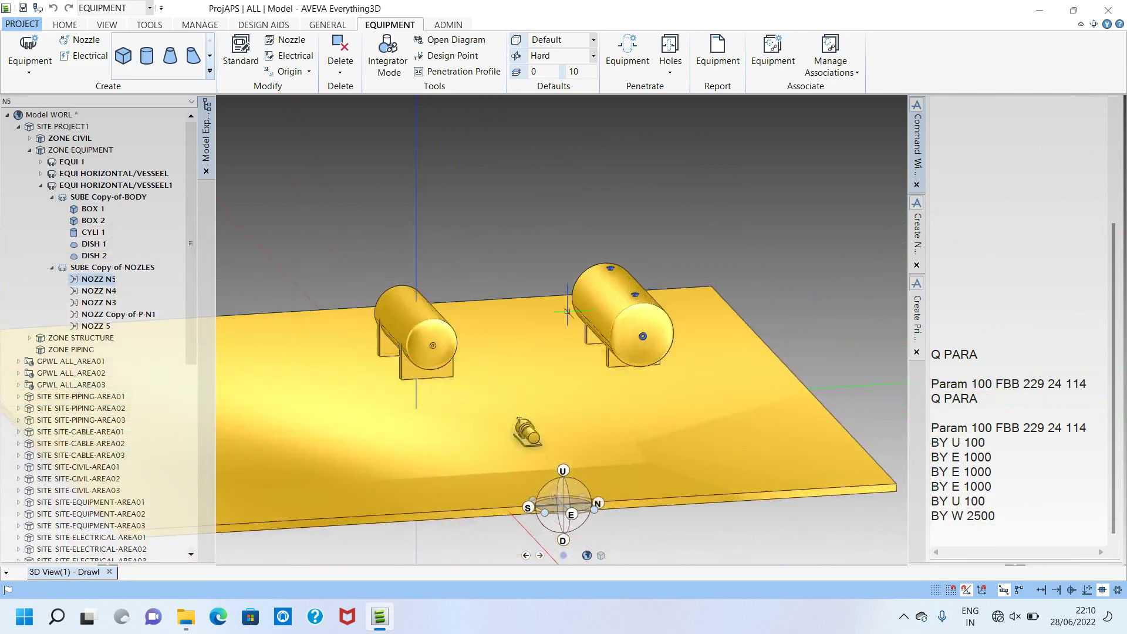
{"action": "middle_click_drag", "start_coordinate": [645, 305], "coordinate": [649, 386]}
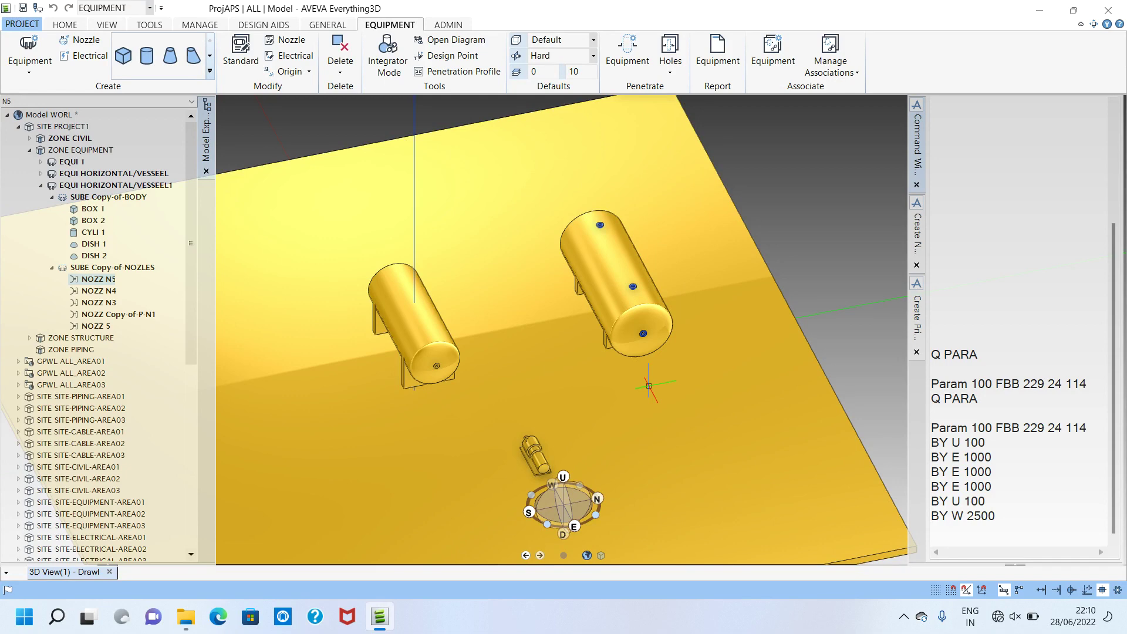
{"action": "scroll", "coordinate": [588, 401], "scroll_direction": "down", "scroll_amount": 8}
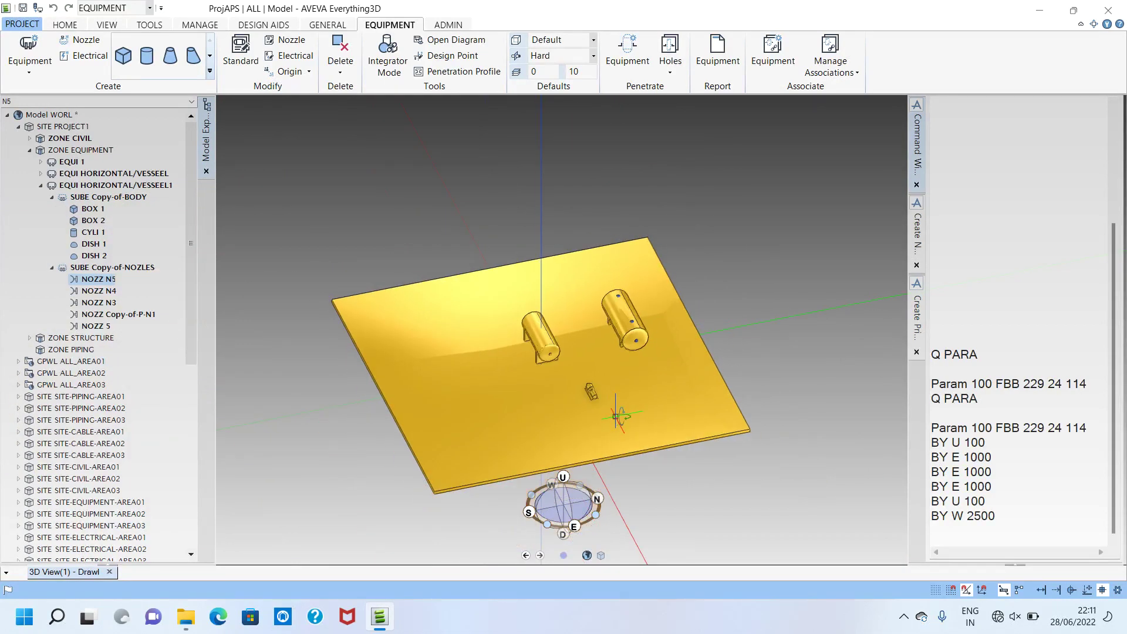
{"action": "middle_click_drag", "start_coordinate": [624, 340], "coordinate": [666, 306]}
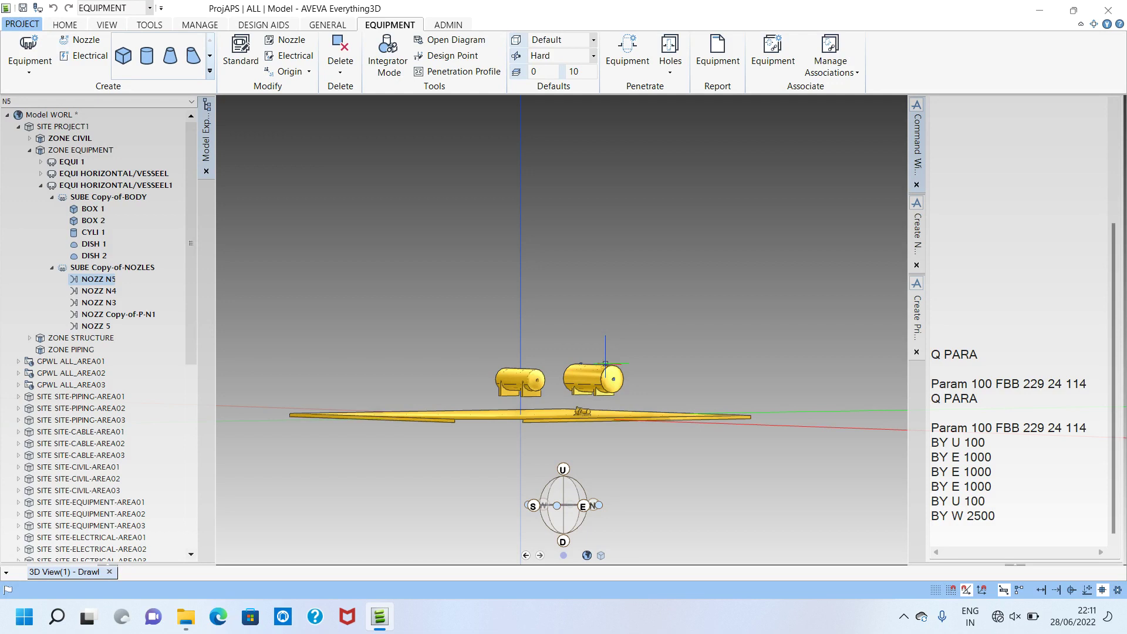
{"action": "scroll", "coordinate": [599, 381], "scroll_direction": "up", "scroll_amount": 4}
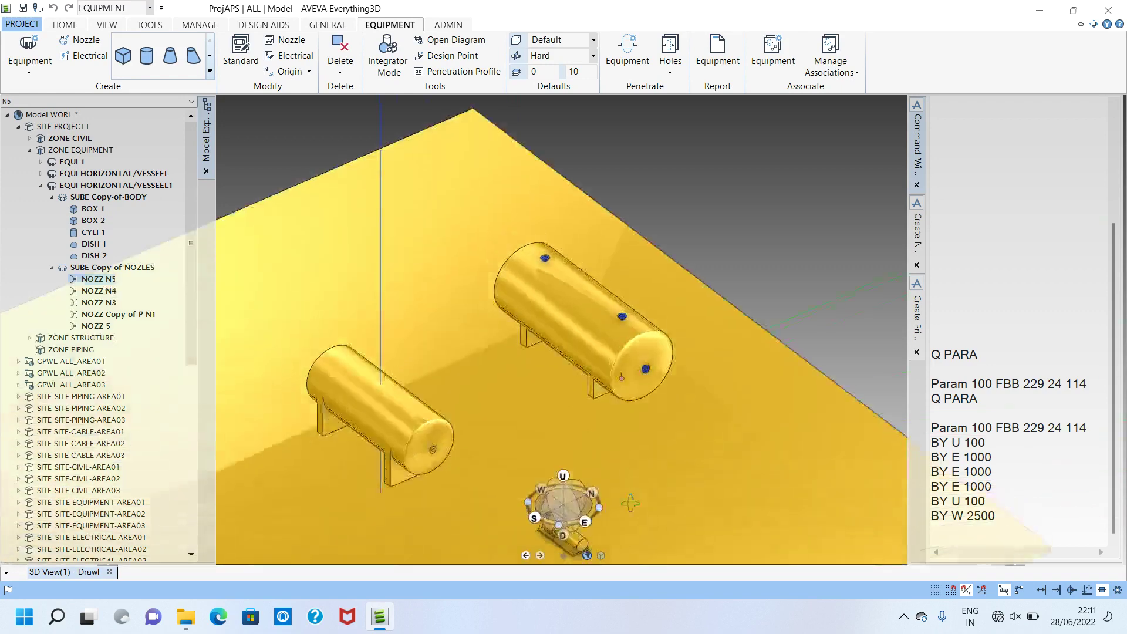